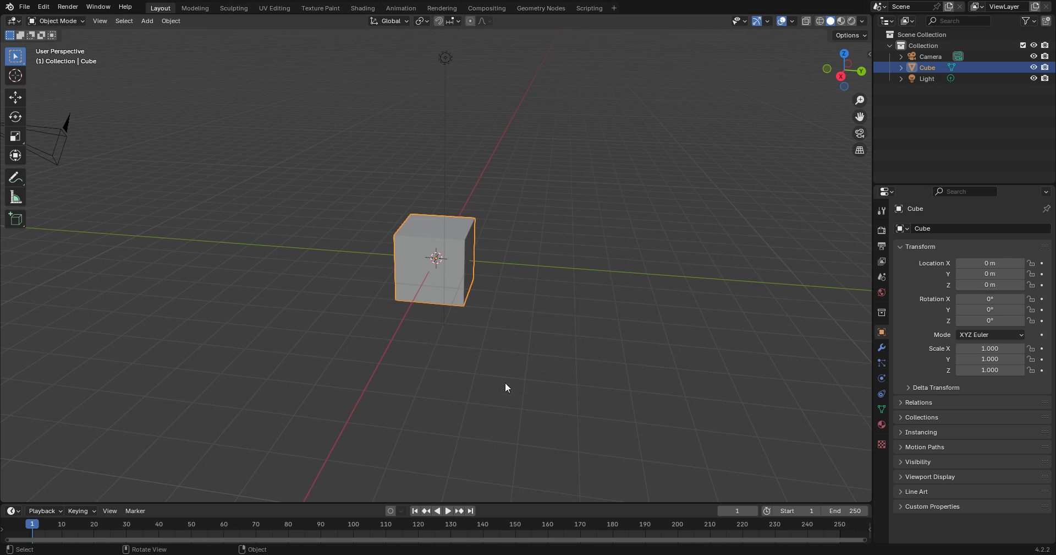
- Scale the cube along the Y axis to about 8.9, working in the right orthographic view
{"action": "left_click", "coordinate": [842, 76]}
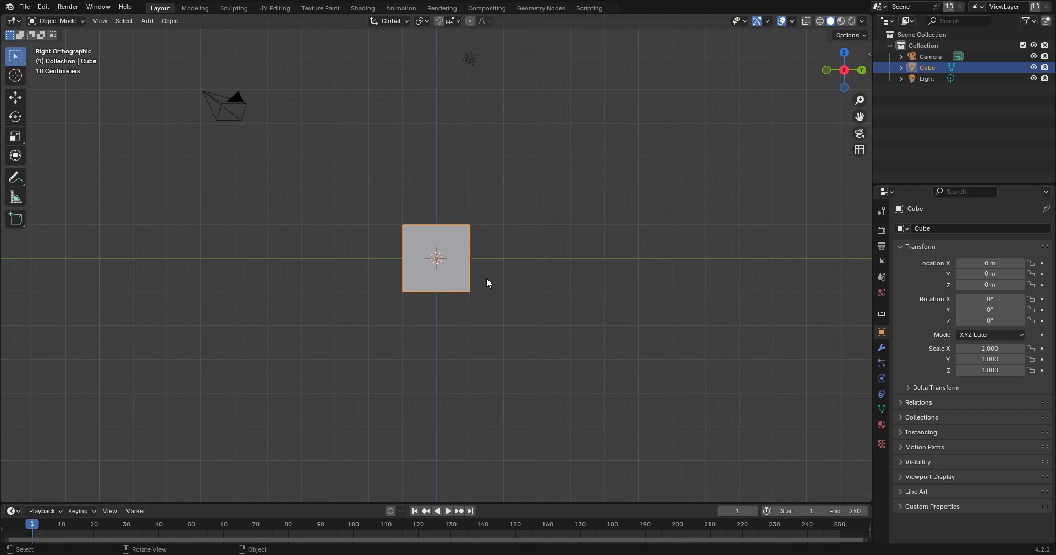
{"action": "key", "text": "s"}
{"action": "key", "text": "y"}
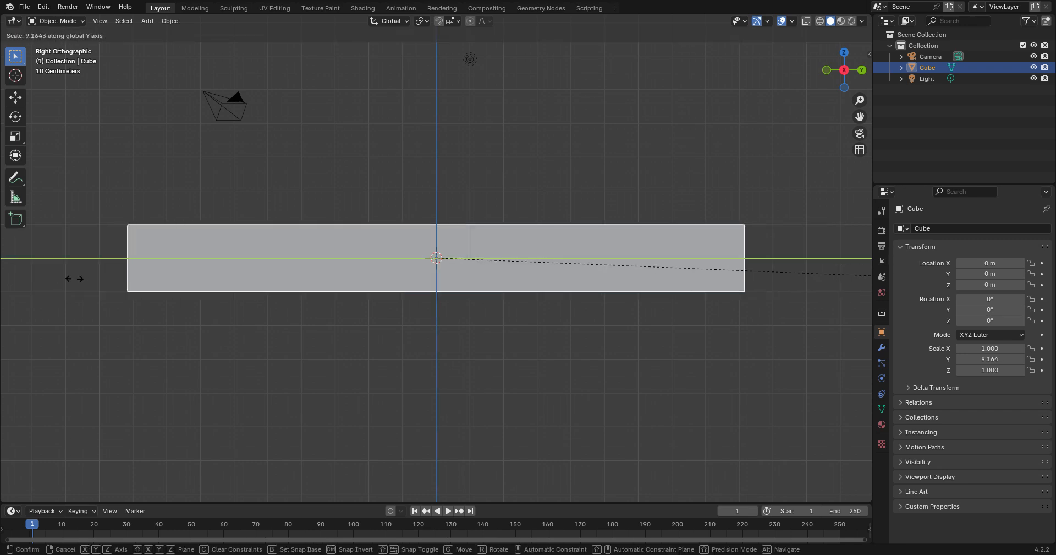
{"action": "left_click", "coordinate": [63, 280]}
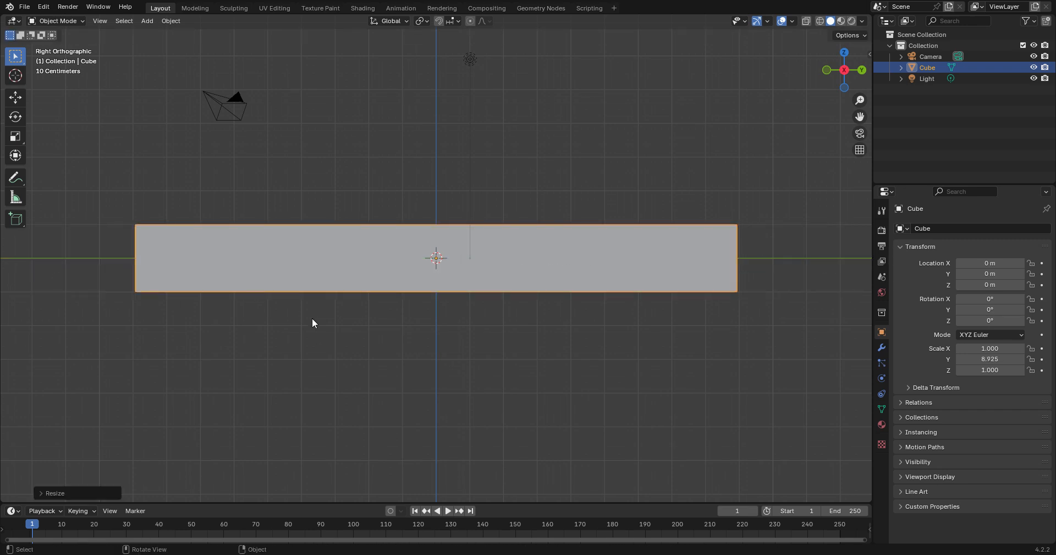
{"action": "middle_click_drag", "start_coordinate": [312, 318], "coordinate": [331, 329]}
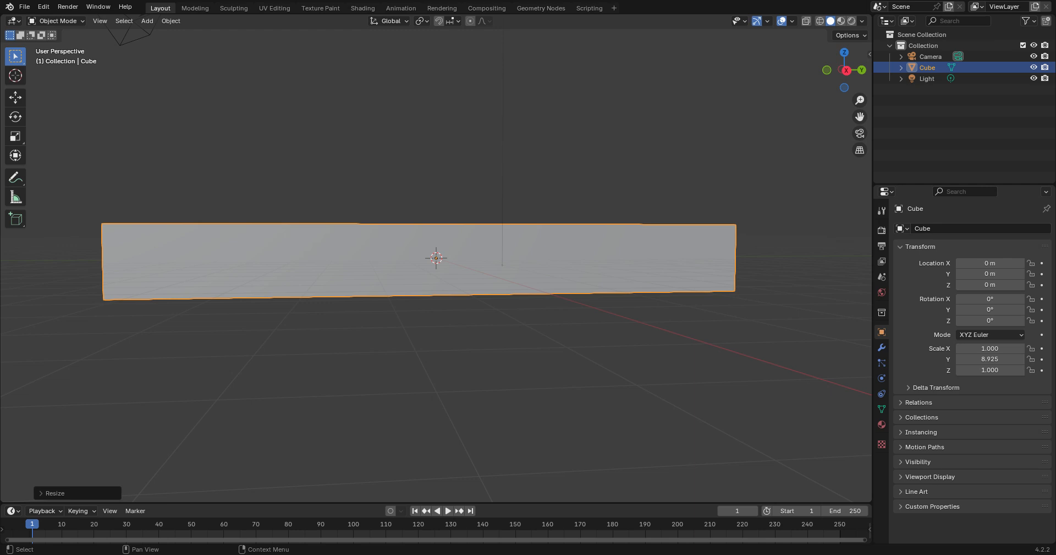
- In Edit Mode, add about 60 evenly spaced loop cuts across the length of the stretched cube
{"action": "left_click", "coordinate": [847, 71]}
{"action": "key", "text": "Tab"}
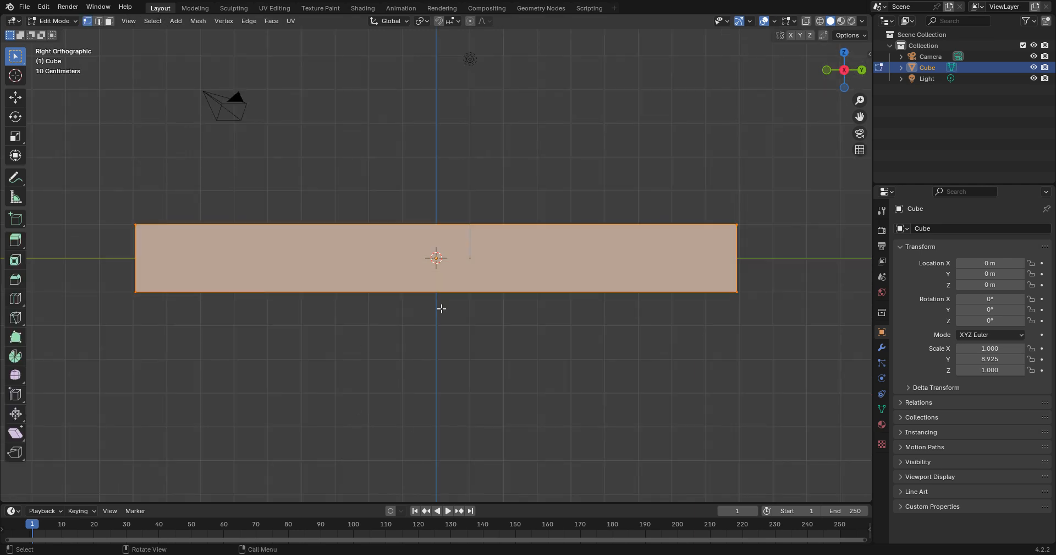
{"action": "key", "text": "ctrl+r"}
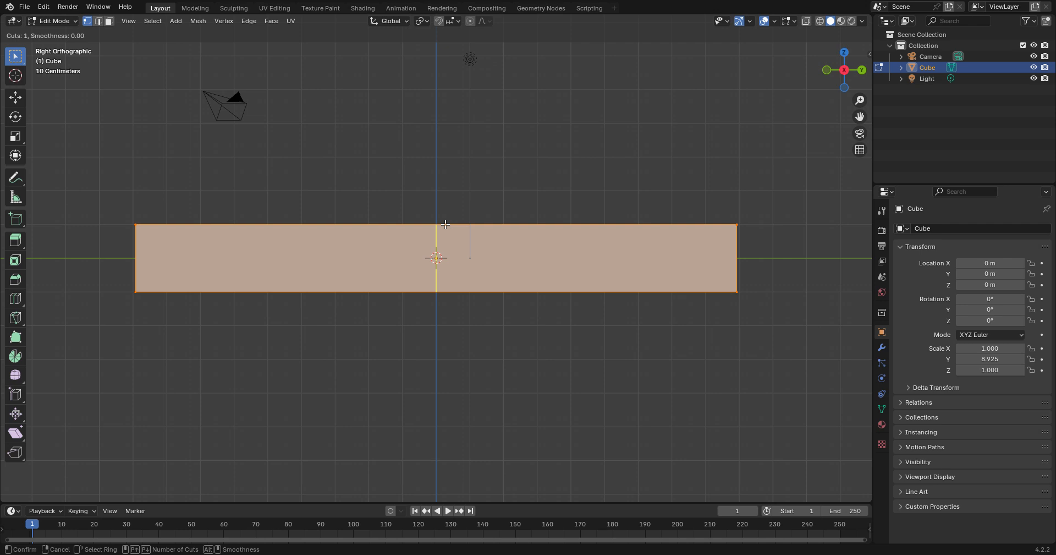
{"action": "scroll", "coordinate": [445, 224], "scroll_direction": "up", "scroll_amount": 20}
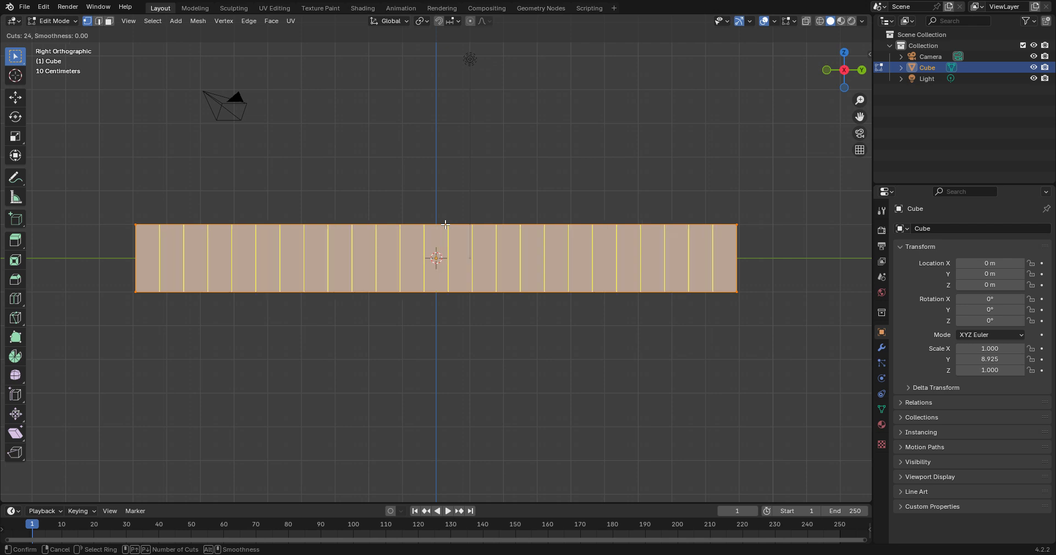
{"action": "scroll", "coordinate": [445, 224], "scroll_direction": "up", "scroll_amount": 10}
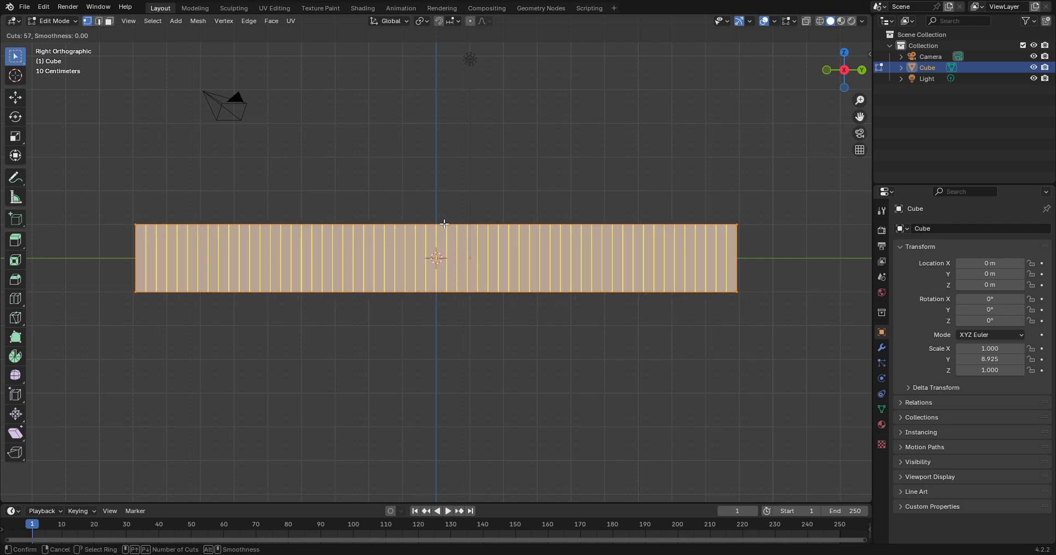
{"action": "scroll", "coordinate": [445, 223], "scroll_direction": "up", "scroll_amount": 3}
{"action": "left_click", "coordinate": [445, 221]}
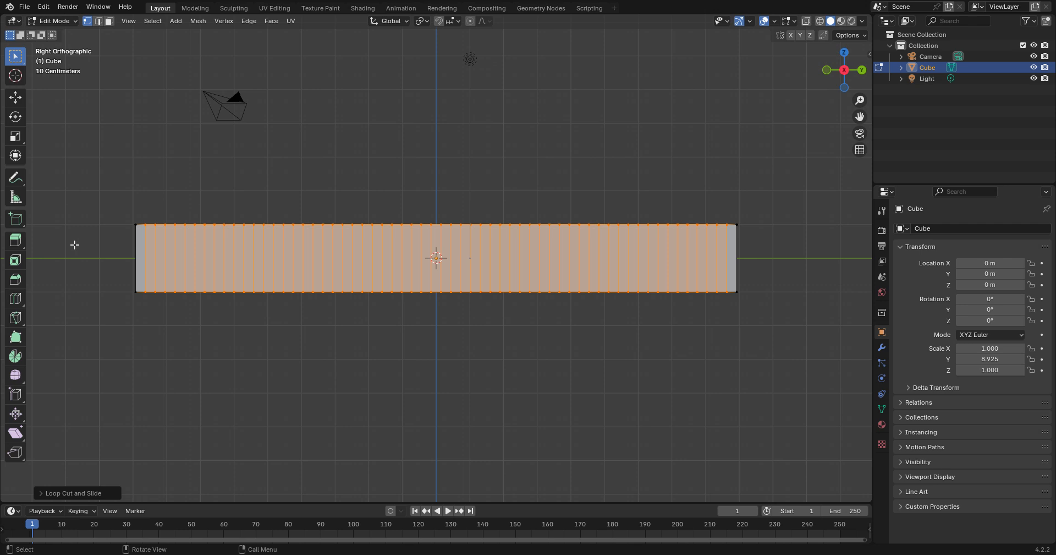
- Turn on X-ray display, return to Object Mode and add a single-bone armature at the origin
{"action": "left_click", "coordinate": [806, 20]}
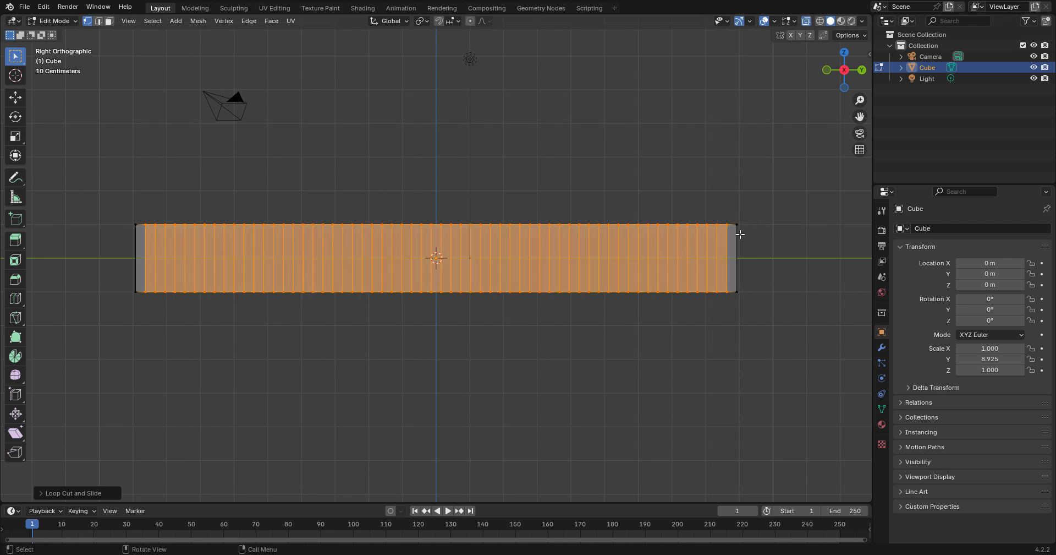
{"action": "middle_click_drag", "start_coordinate": [741, 234], "coordinate": [481, 202]}
{"action": "left_click", "coordinate": [850, 79]}
{"action": "key", "text": "shift+a"}
{"action": "key", "text": "Tab"}
{"action": "key", "text": "shift+a"}
{"action": "mouse_move", "coordinate": [620, 359]}
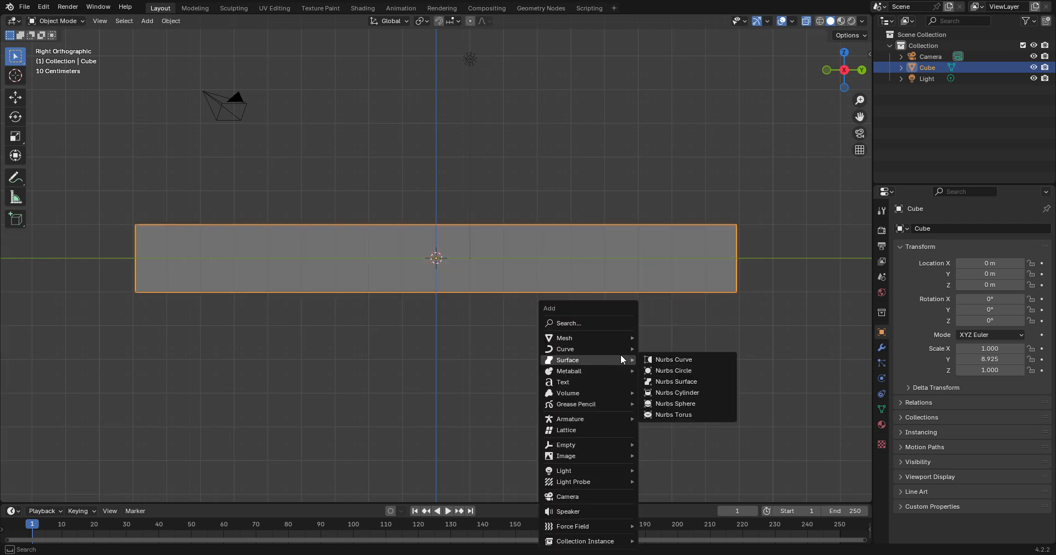
{"action": "mouse_move", "coordinate": [620, 418]}
{"action": "left_click", "coordinate": [688, 420]}
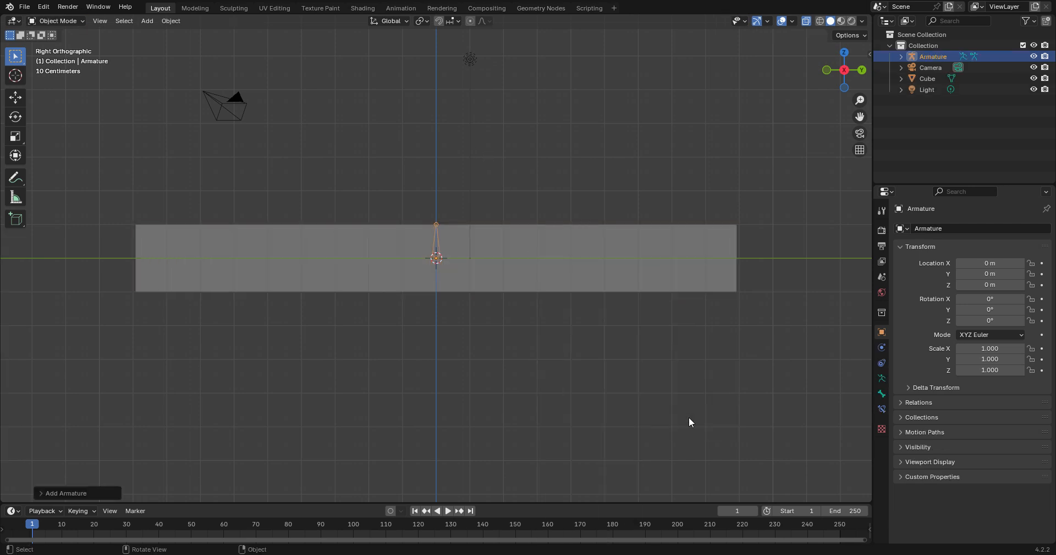
- Move the armature along Y to about 8.9 m at the beam's end and rotate it about 90° around X to point inward
{"action": "key", "text": "g"}
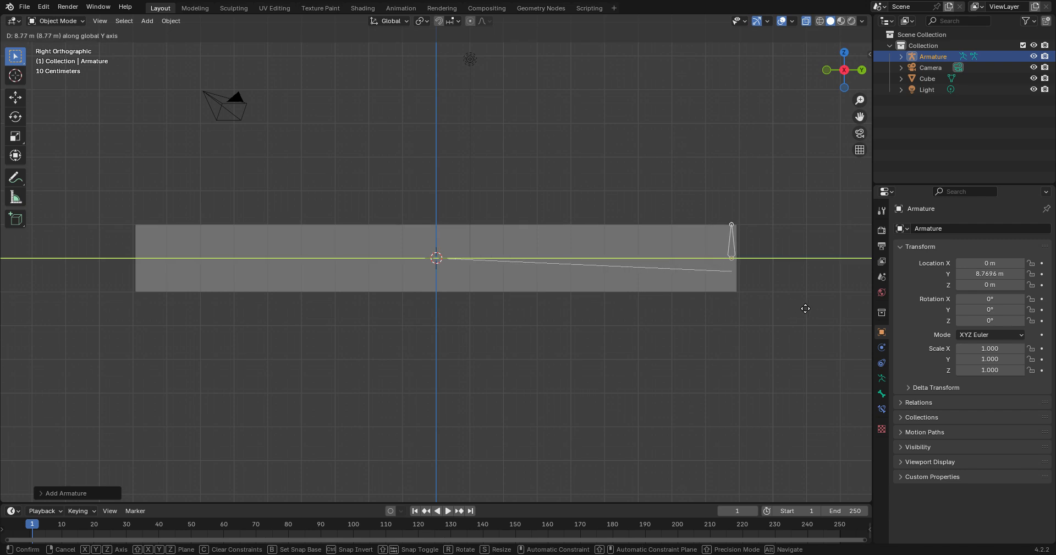
{"action": "left_click", "coordinate": [811, 309]}
{"action": "key", "text": "r"}
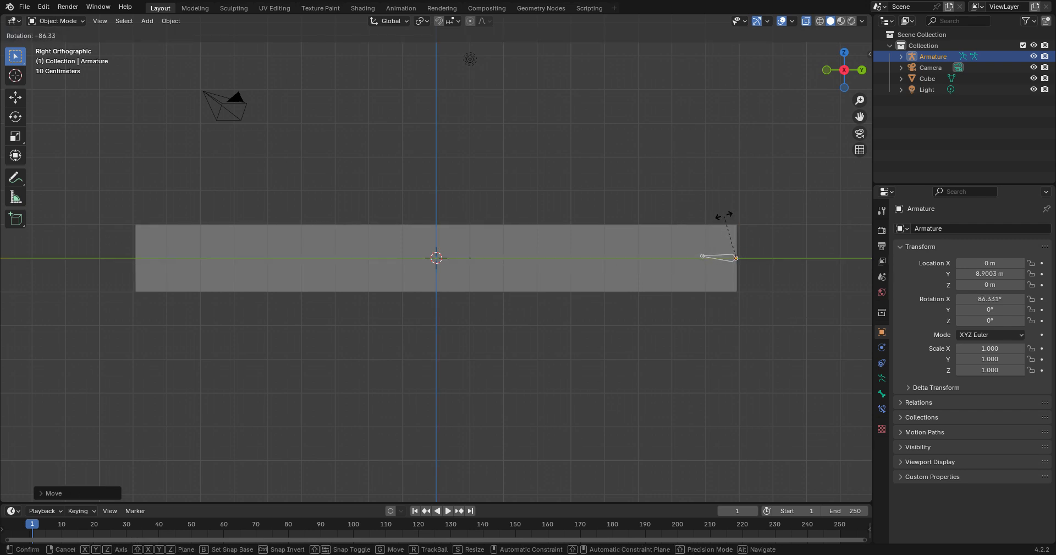
{"action": "left_click", "coordinate": [727, 236]}
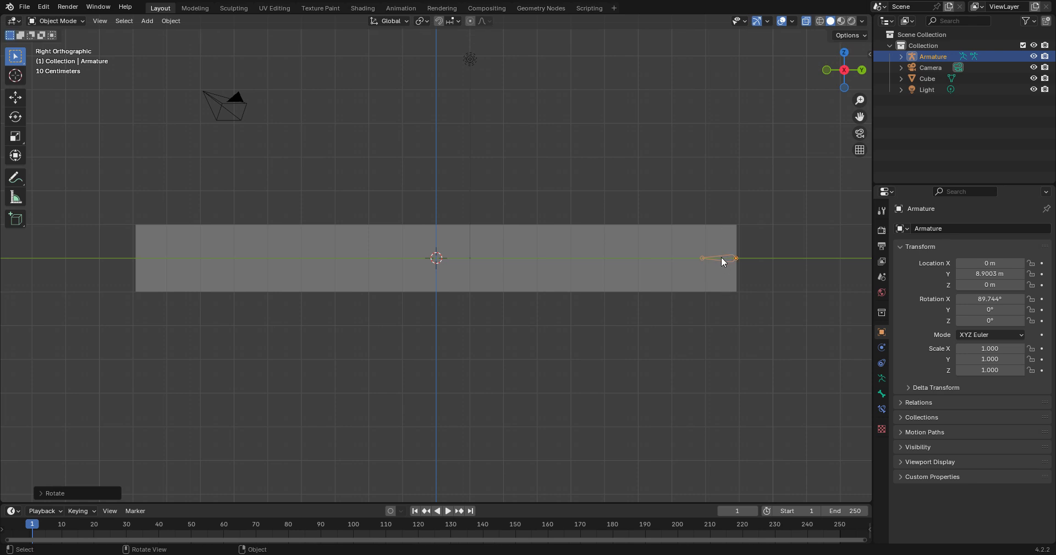
- In the armature's Edit Mode, extrude a second bone about 0.9 m along negative Y from the first bone's tip
{"action": "key", "text": "Tab"}
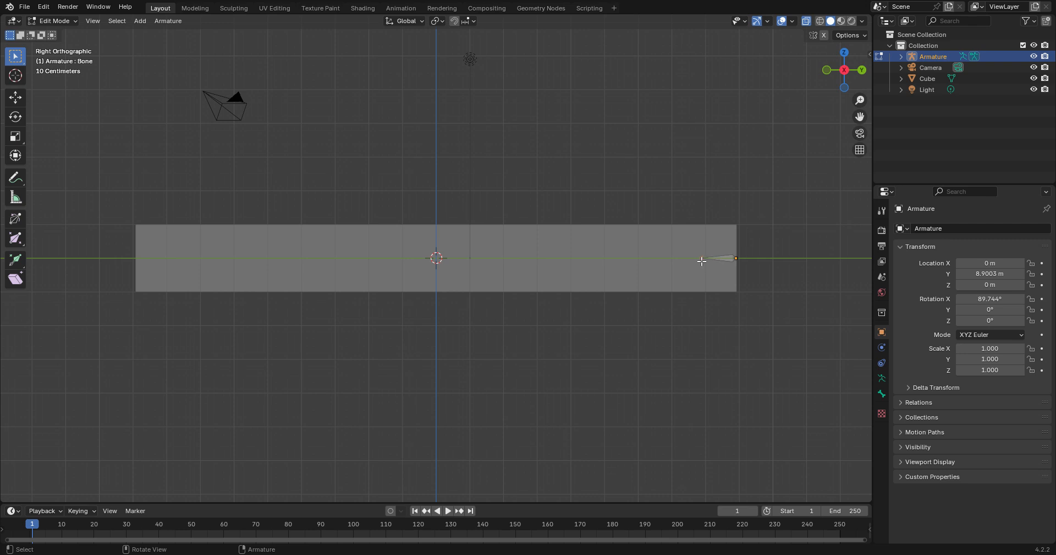
{"action": "key", "text": "g"}
{"action": "key", "text": "y"}
{"action": "left_click", "coordinate": [703, 262]}
{"action": "scroll", "coordinate": [708, 263], "scroll_direction": "up", "scroll_amount": 1}
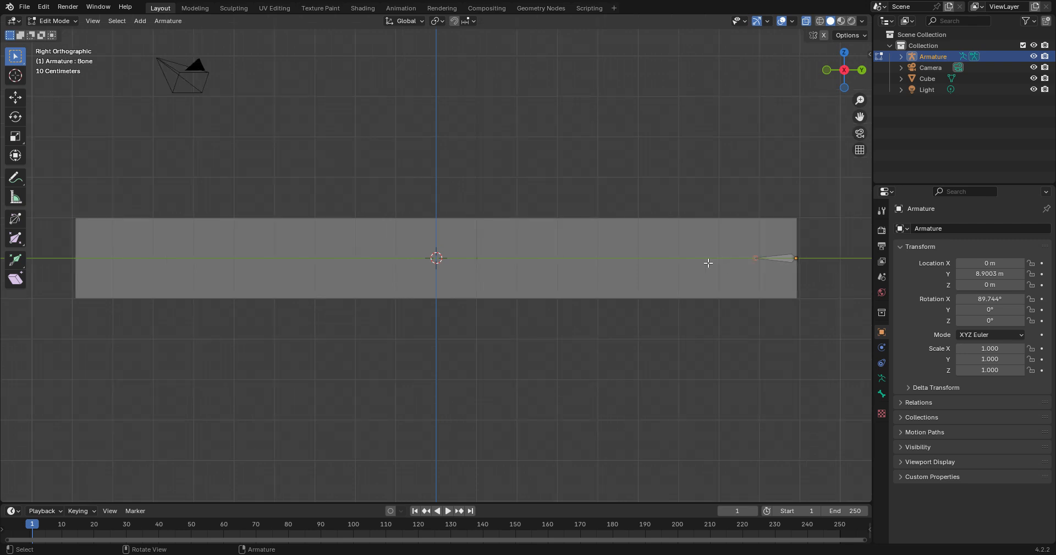
{"action": "scroll", "coordinate": [709, 263], "scroll_direction": "up", "scroll_amount": 3}
{"action": "middle_click_drag", "start_coordinate": [709, 263], "coordinate": [165, 310], "text": "shift"}
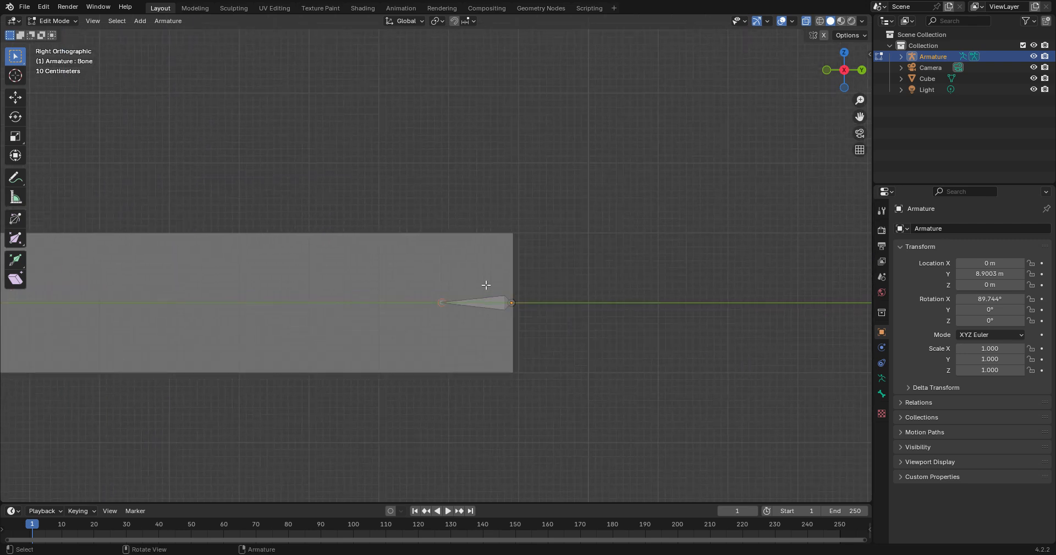
{"action": "key", "text": "e"}
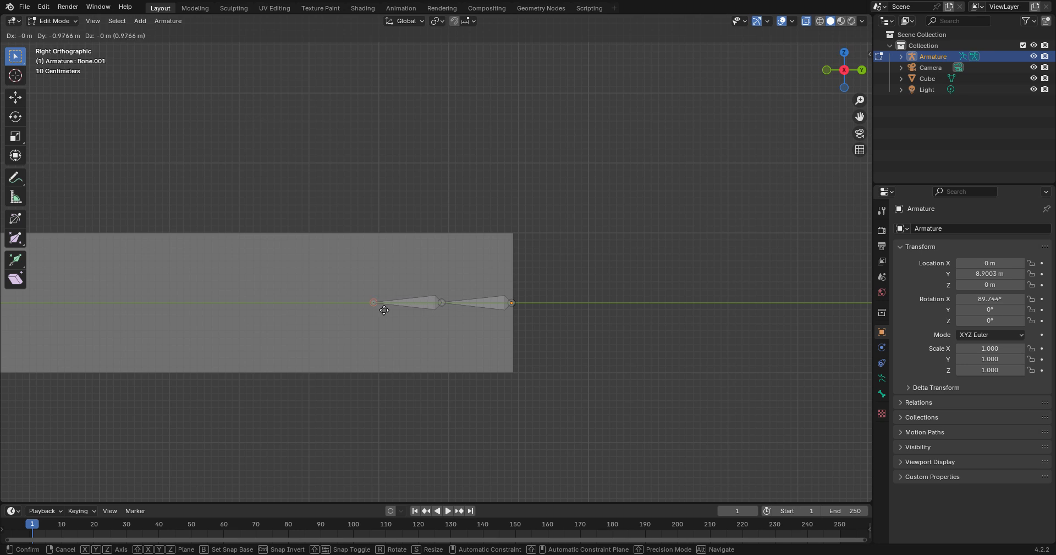
{"action": "left_click", "coordinate": [390, 310]}
- Extrude the third and fourth bones along negative Y from the end of the chain, each about 1 m long
{"action": "middle_click_drag", "start_coordinate": [405, 349], "coordinate": [603, 330], "text": "shift"}
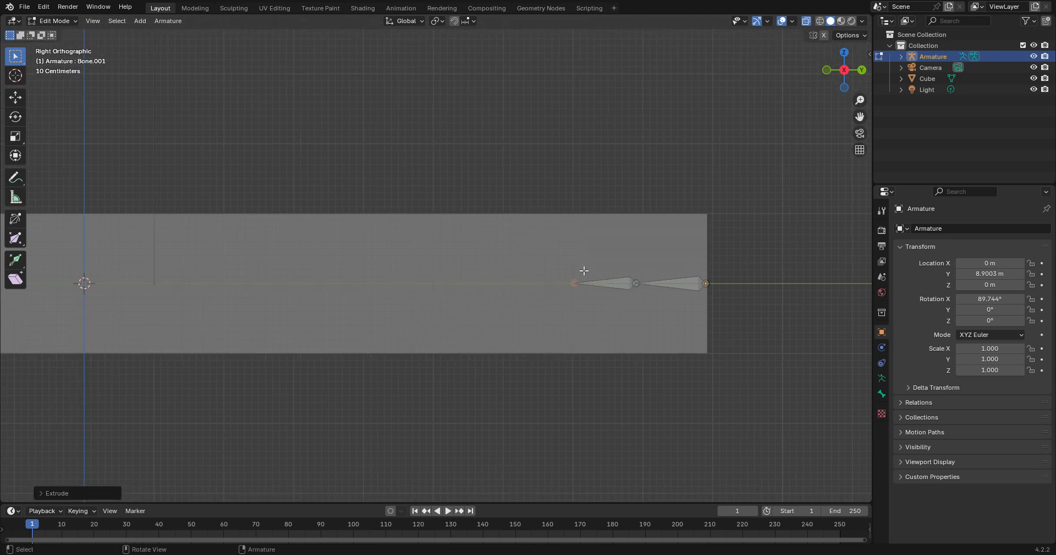
{"action": "key", "text": "e"}
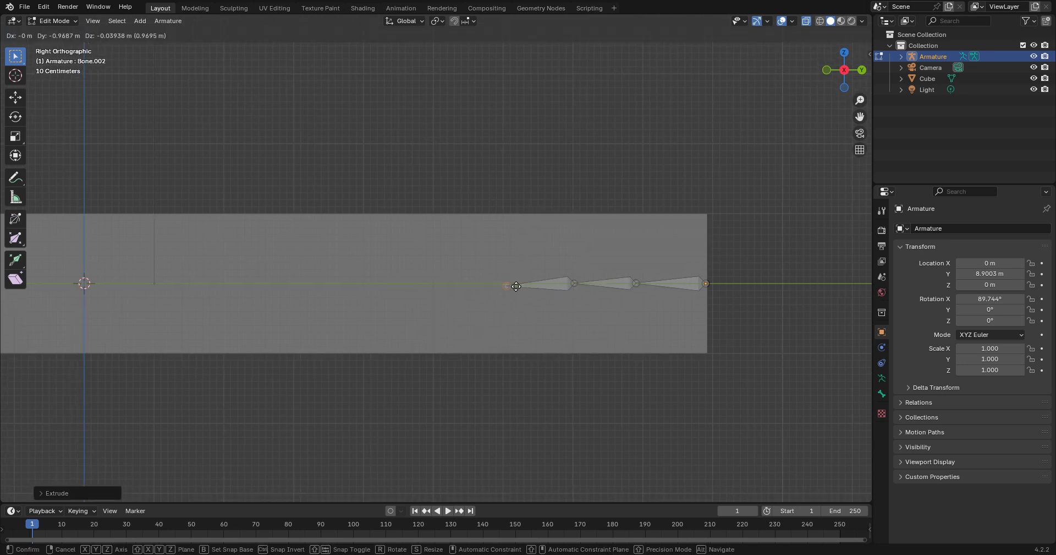
{"action": "key", "text": "y"}
{"action": "left_click", "coordinate": [500, 317]}
{"action": "middle_click_drag", "start_coordinate": [501, 317], "coordinate": [639, 308], "text": "shift"}
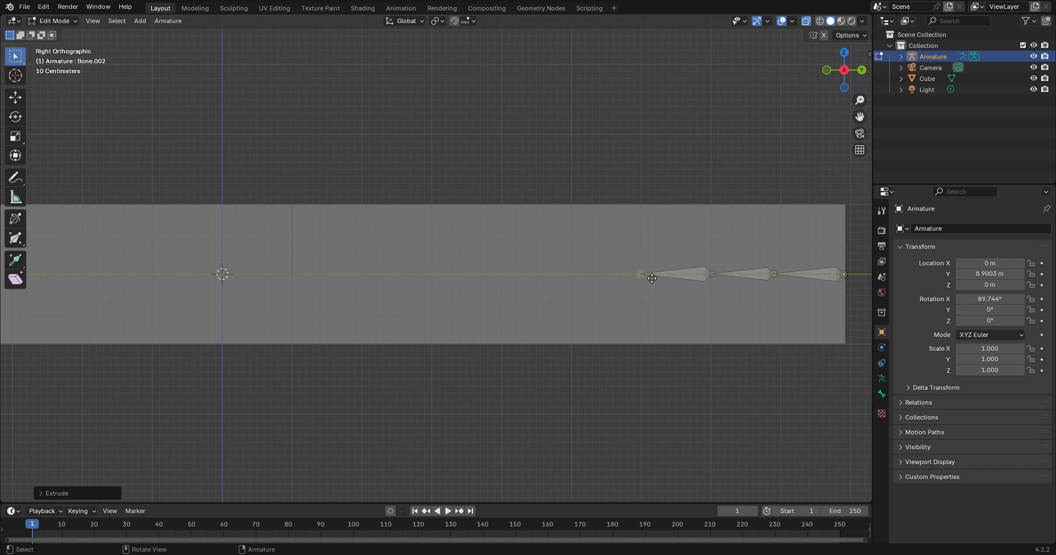
{"action": "key", "text": "e"}
{"action": "key", "text": "y"}
{"action": "left_click", "coordinate": [583, 279]}
- Extend the chain with a fifth and a sixth bone along negative Y, each about 1 m long
{"action": "middle_click_drag", "start_coordinate": [564, 297], "coordinate": [645, 301], "text": "shift"}
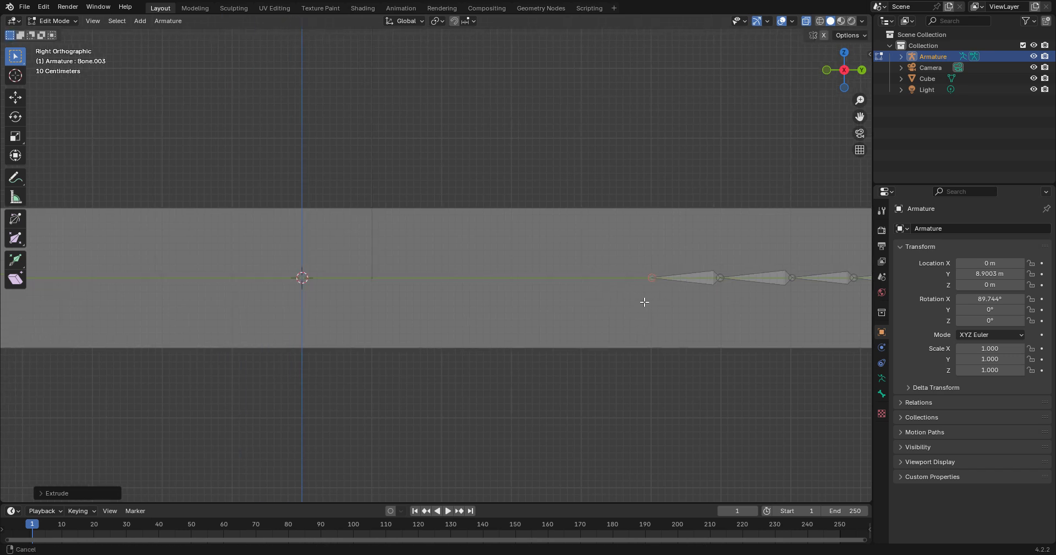
{"action": "key", "text": "e"}
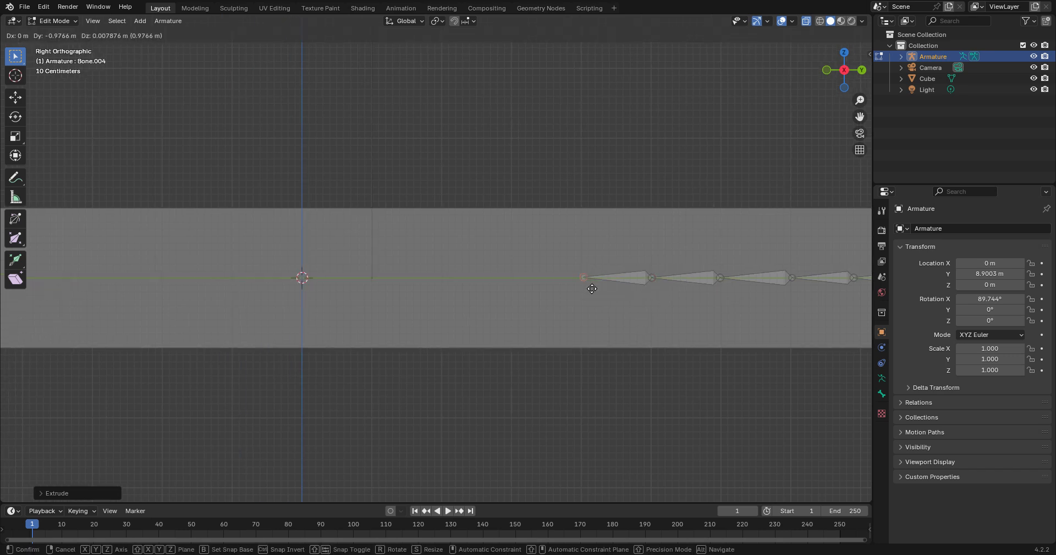
{"action": "left_click", "coordinate": [591, 289]}
{"action": "middle_click_drag", "start_coordinate": [591, 289], "coordinate": [672, 285], "text": "shift"}
{"action": "key", "text": "e"}
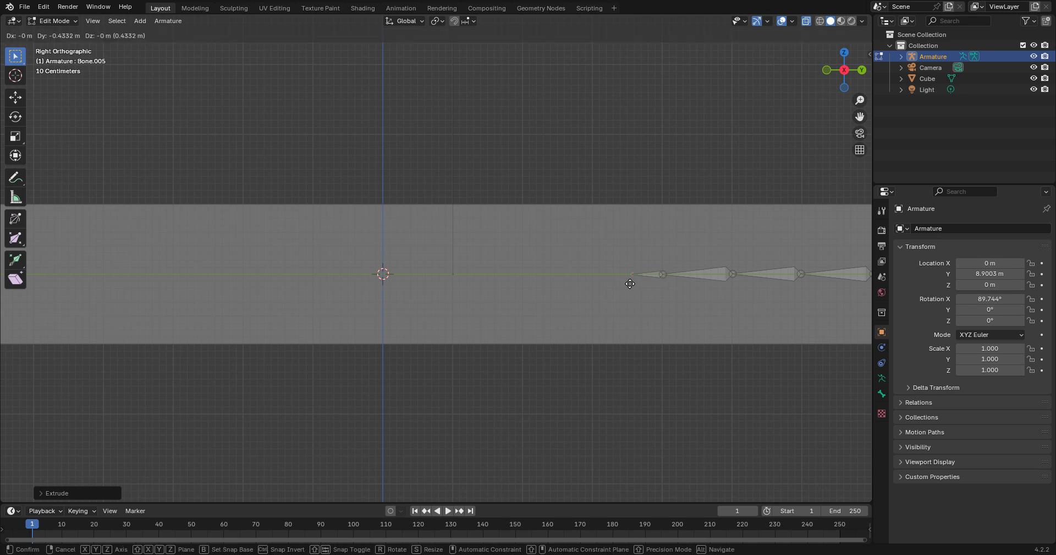
{"action": "left_click", "coordinate": [598, 284]}
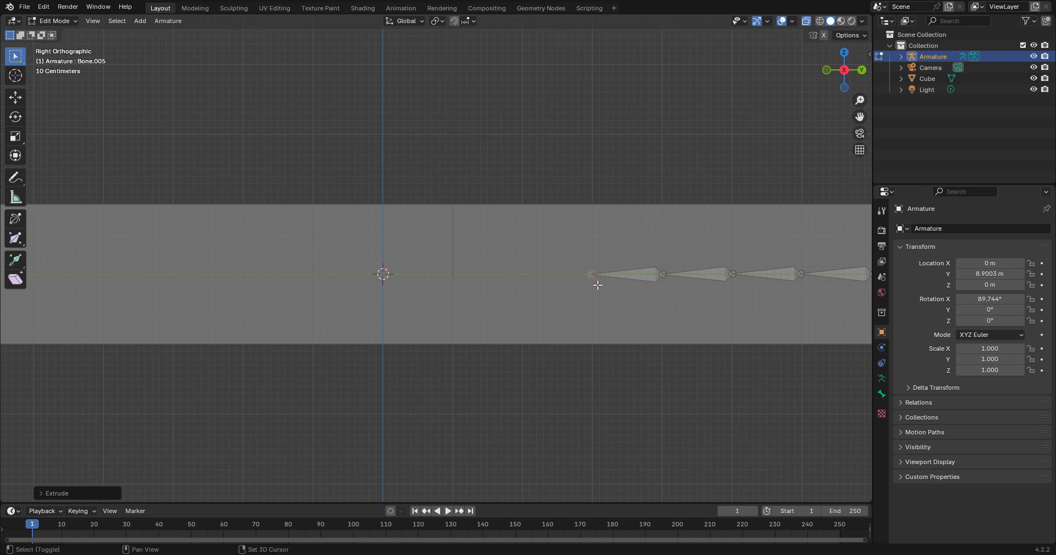
- Extrude the seventh and eighth bones about 1 m each along the beam's Y axis, continuing toward the origin
{"action": "scroll", "coordinate": [597, 292], "scroll_direction": "up", "scroll_amount": 3}
{"action": "scroll", "coordinate": [583, 283], "scroll_direction": "down", "scroll_amount": 4}
{"action": "key", "text": "e"}
{"action": "key", "text": "y"}
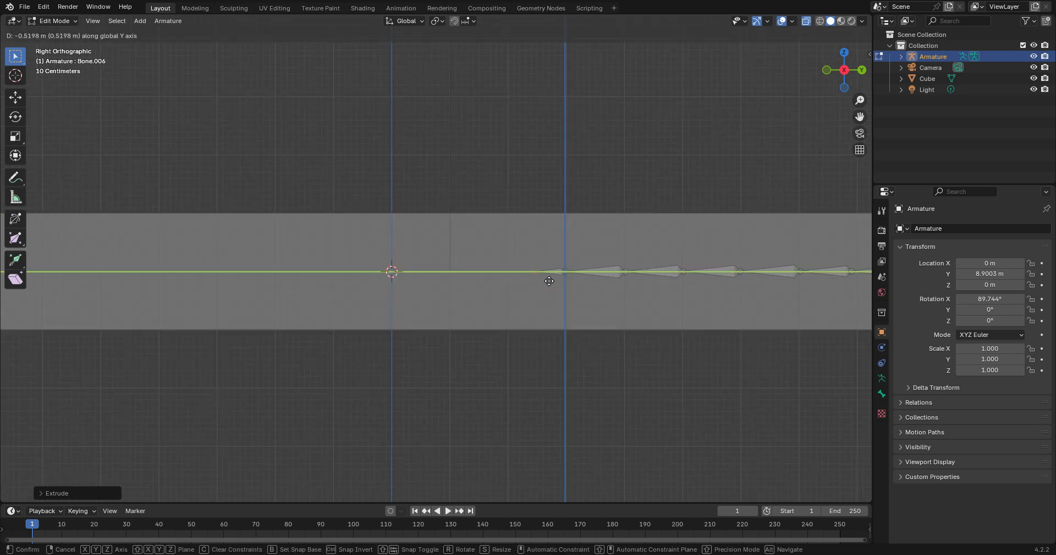
{"action": "left_click", "coordinate": [524, 281]}
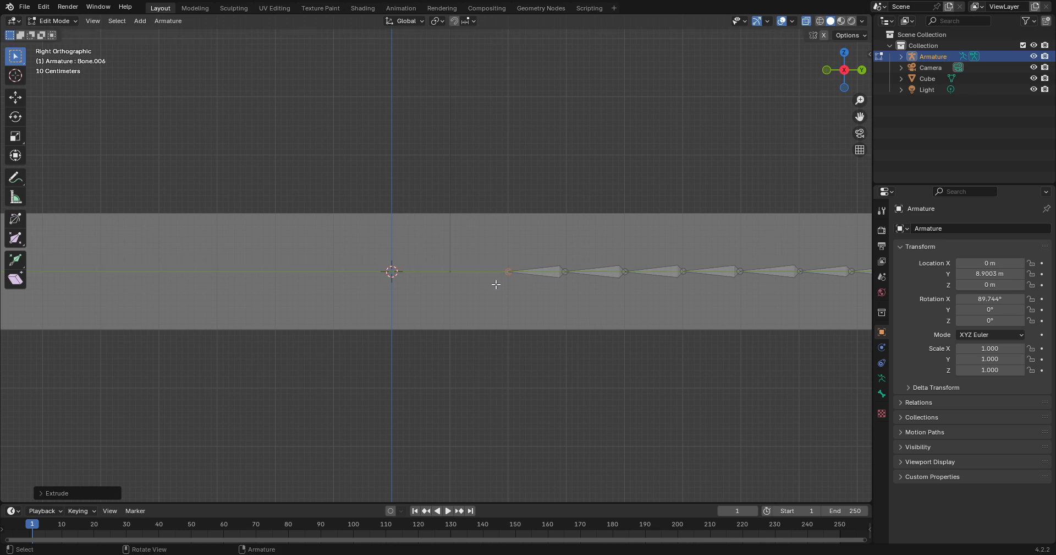
{"action": "key", "text": "e"}
{"action": "key", "text": "y"}
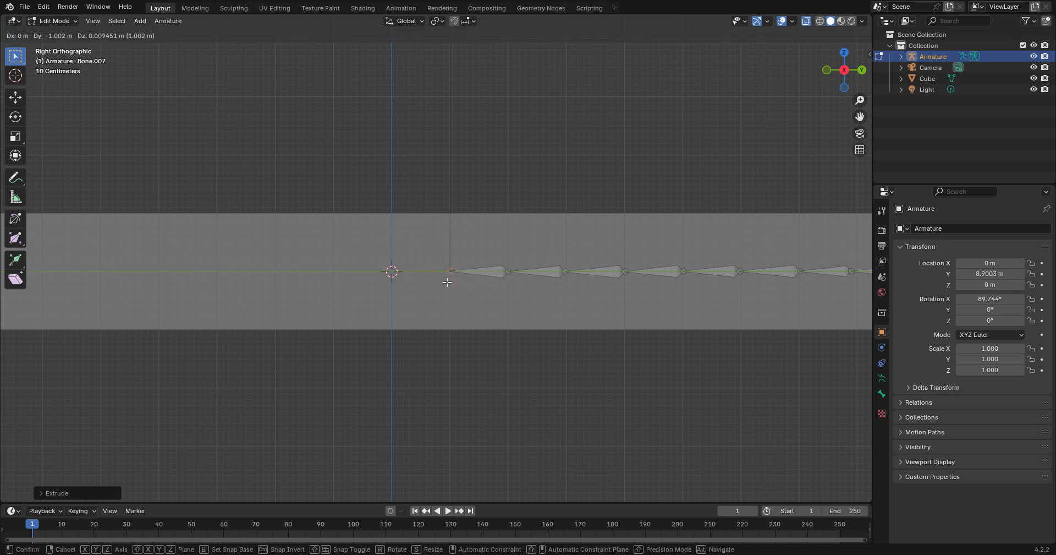
{"action": "left_click", "coordinate": [447, 280]}
{"action": "middle_click_drag", "start_coordinate": [529, 304], "coordinate": [576, 302], "text": "shift"}
{"action": "key", "text": "e"}
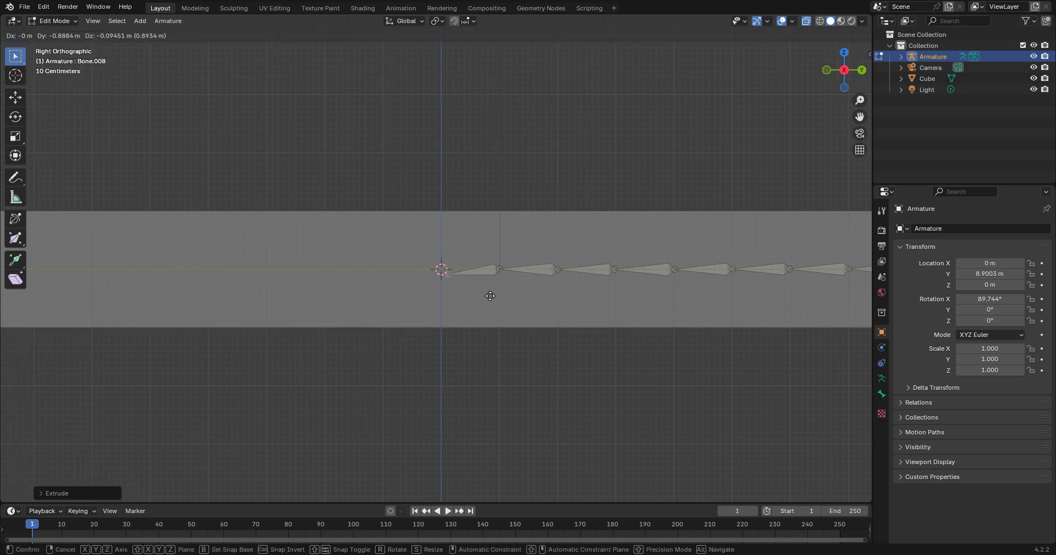
{"action": "key", "text": "y"}
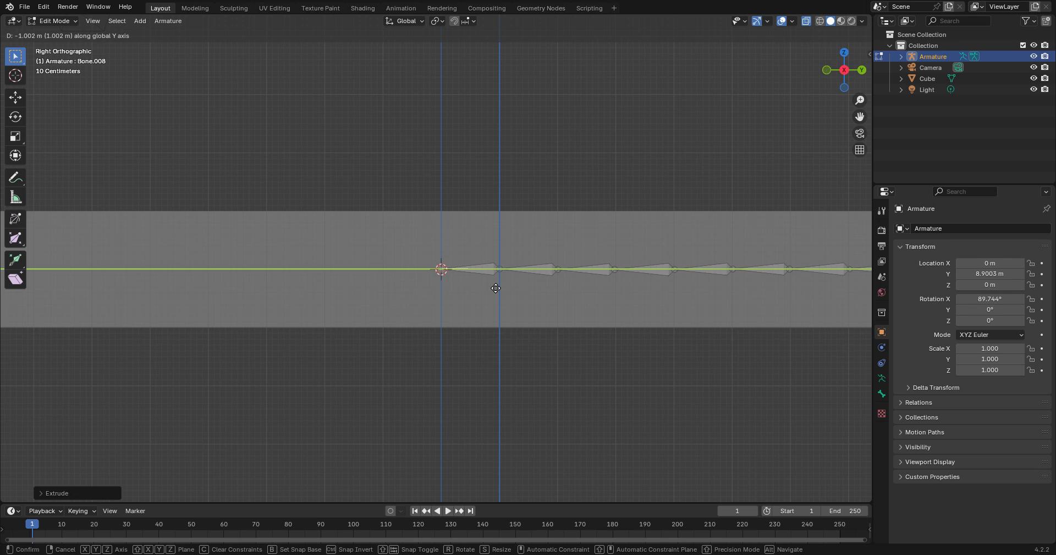
{"action": "key", "text": "shift+y"}
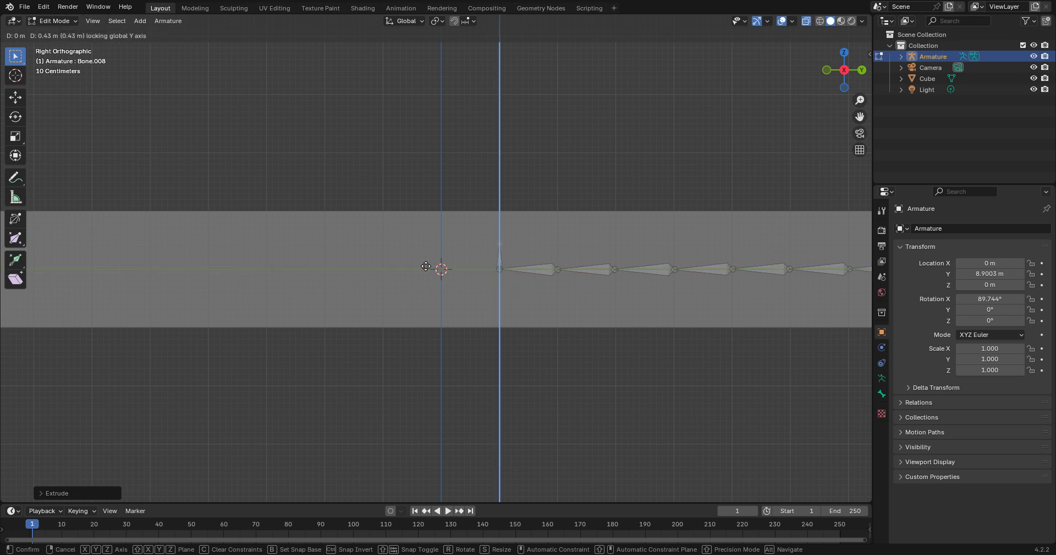
{"action": "right_click", "coordinate": [498, 263]}
{"action": "key", "text": "ctrl+z"}
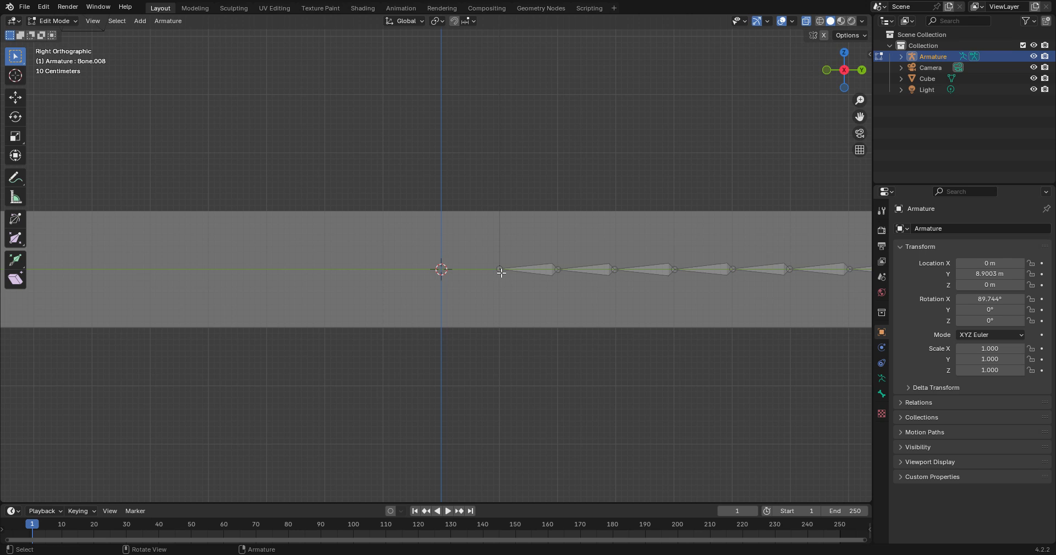
- Extrude the ninth bone about 1 m along negative Y so its tip ends at the 3D cursor at the origin
{"action": "key", "text": "e"}
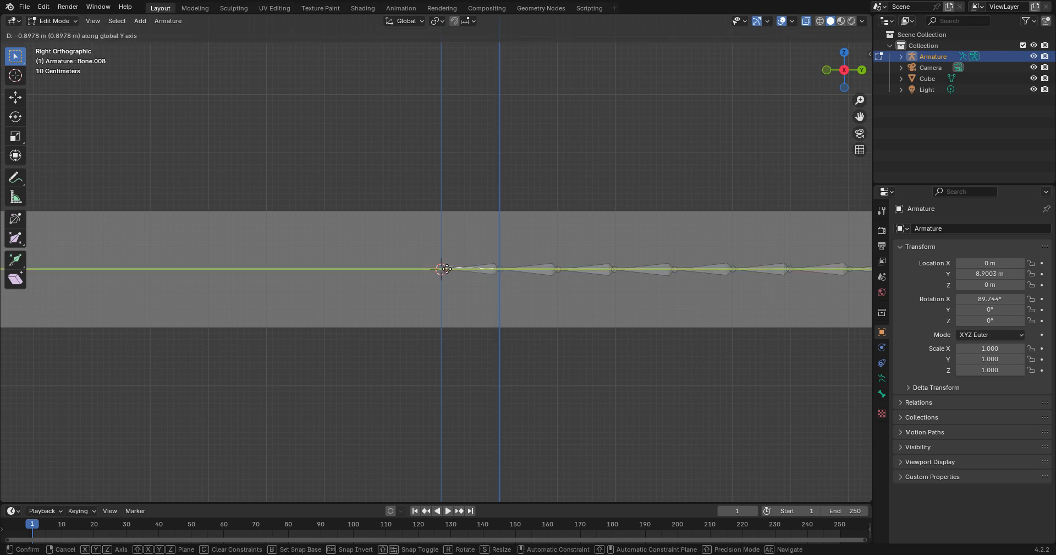
{"action": "left_click", "coordinate": [441, 269]}
{"action": "middle_click_drag", "start_coordinate": [459, 278], "coordinate": [535, 266], "text": "shift"}
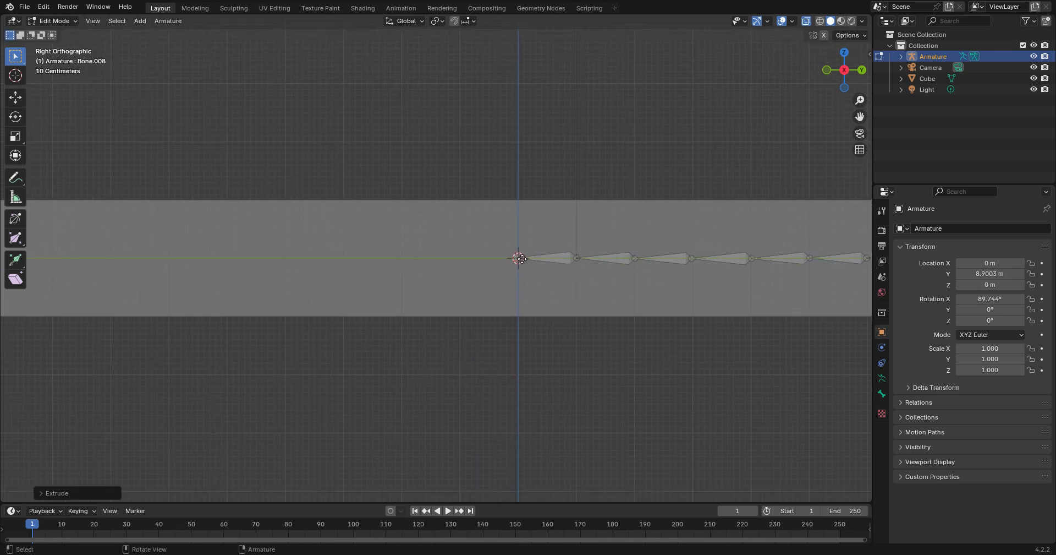
- Extrude the tenth, eleventh and twelfth bones along negative Y from the origin, each about 1 m long
{"action": "key", "text": "e"}
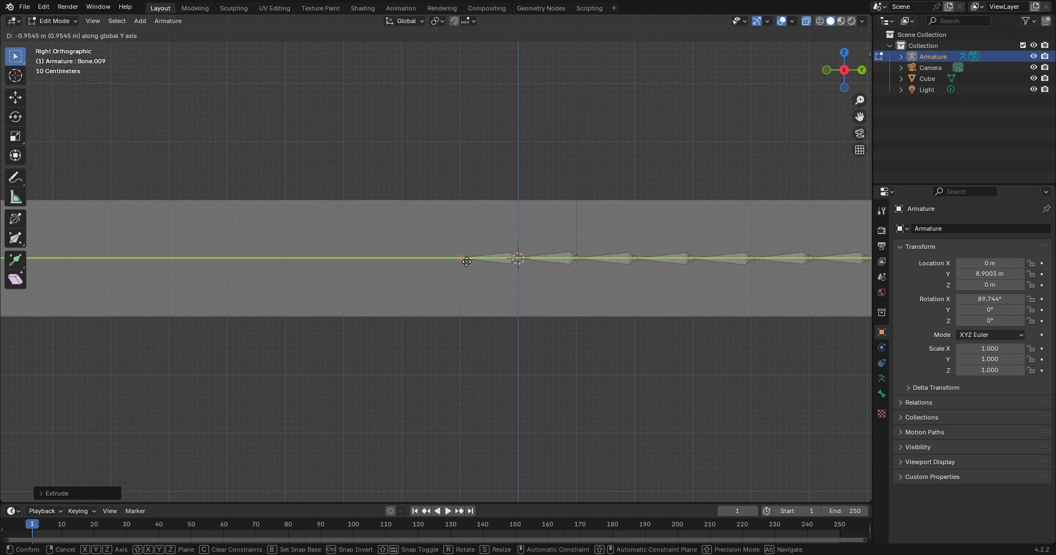
{"action": "left_click", "coordinate": [466, 262]}
{"action": "key", "text": "e"}
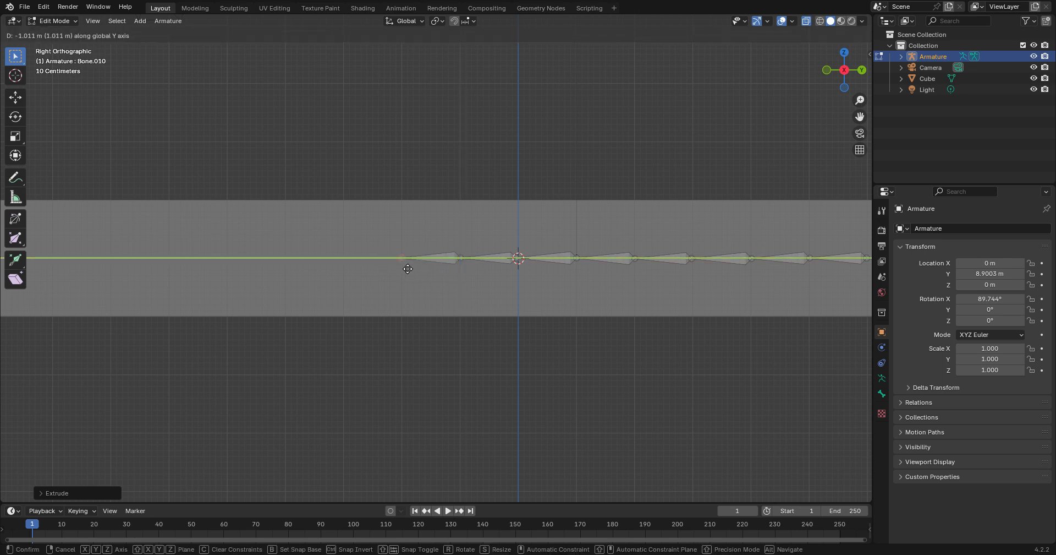
{"action": "left_click", "coordinate": [408, 269]}
{"action": "key", "text": "e"}
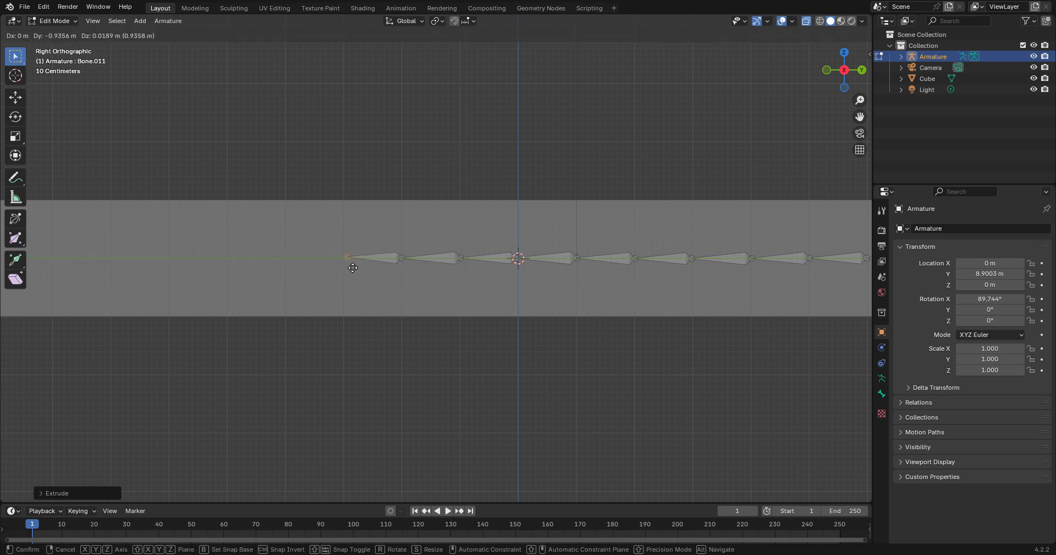
{"action": "left_click", "coordinate": [353, 268]}
- Extrude the thirteenth and fourteenth bones along negative Y from the end of the chain, each about 1 m long
{"action": "middle_click_drag", "start_coordinate": [350, 269], "coordinate": [512, 255], "text": "shift"}
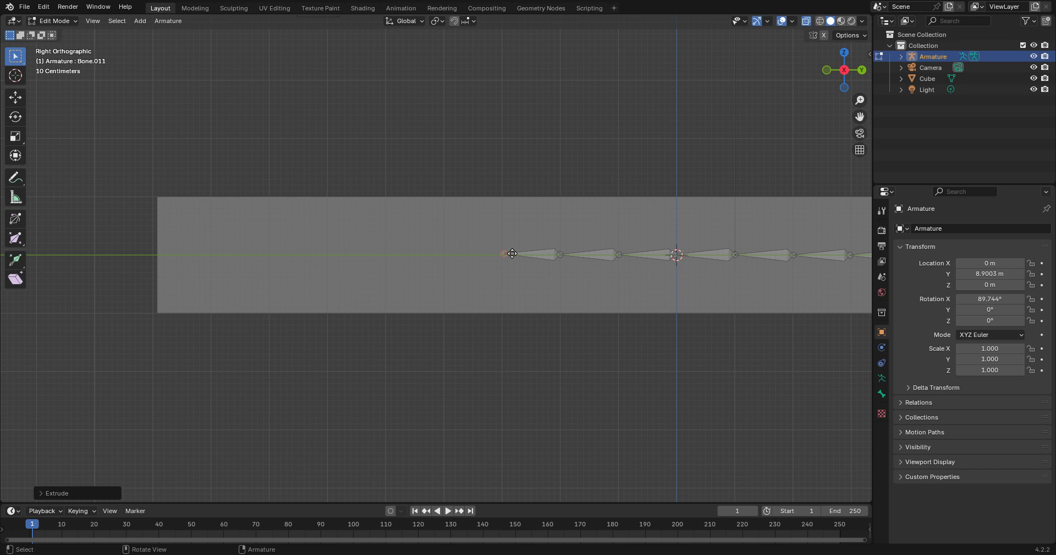
{"action": "key", "text": "e"}
{"action": "left_click", "coordinate": [451, 254]}
{"action": "key", "text": "e"}
{"action": "key", "text": "y"}
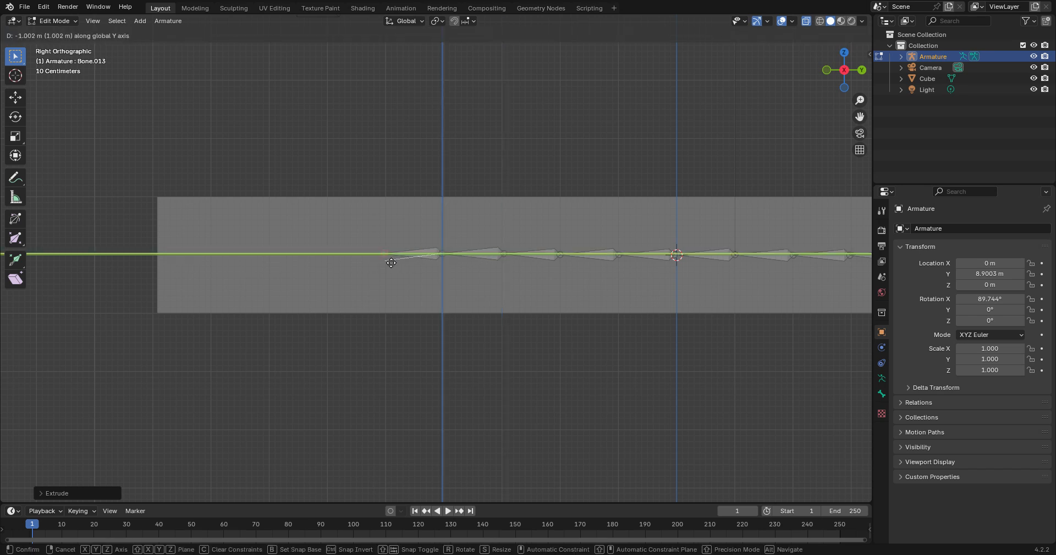
{"action": "left_click", "coordinate": [391, 263]}
- Extend the chain with a fifteenth and a sixteenth bone constrained to the Y axis, each about 1 m long
{"action": "key", "text": "e"}
{"action": "key", "text": "y"}
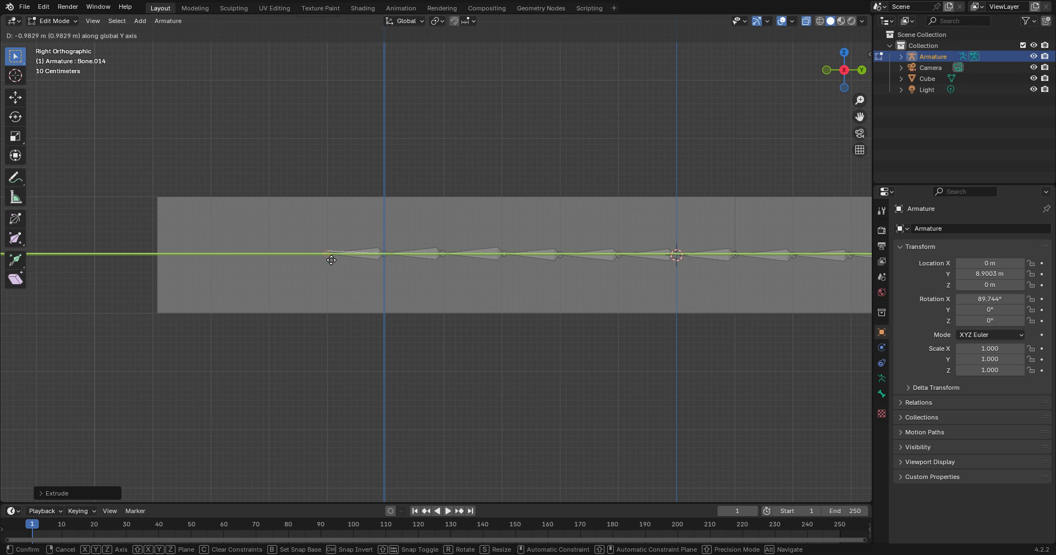
{"action": "left_click", "coordinate": [332, 260]}
{"action": "key", "text": "e"}
{"action": "key", "text": "y"}
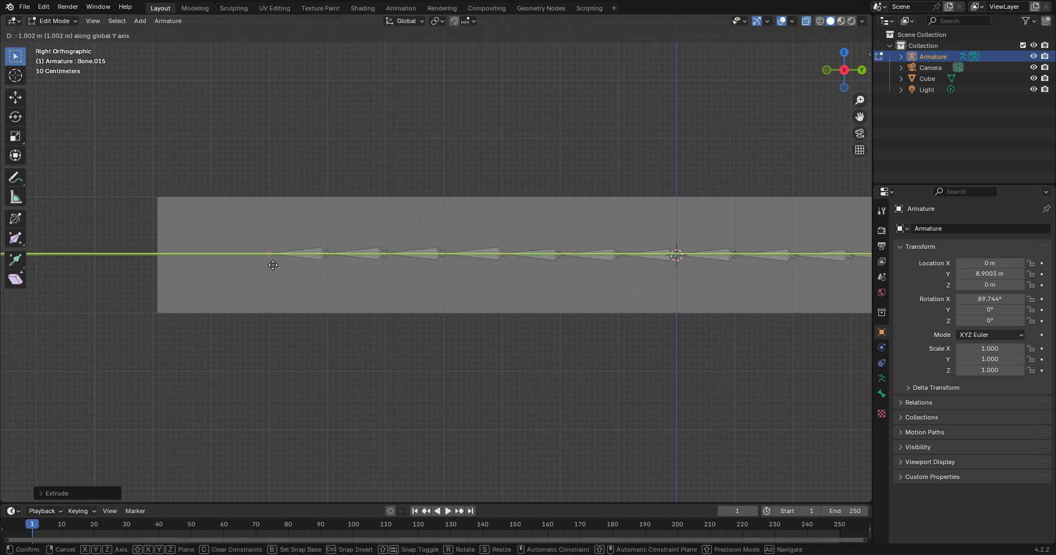
{"action": "left_click", "coordinate": [273, 265]}
- Extrude the seventeenth and eighteenth bones along Y until the tip passes just beyond the beam's end, and return to Object Mode
{"action": "key", "text": "e"}
{"action": "key", "text": "y"}
{"action": "left_click", "coordinate": [215, 267]}
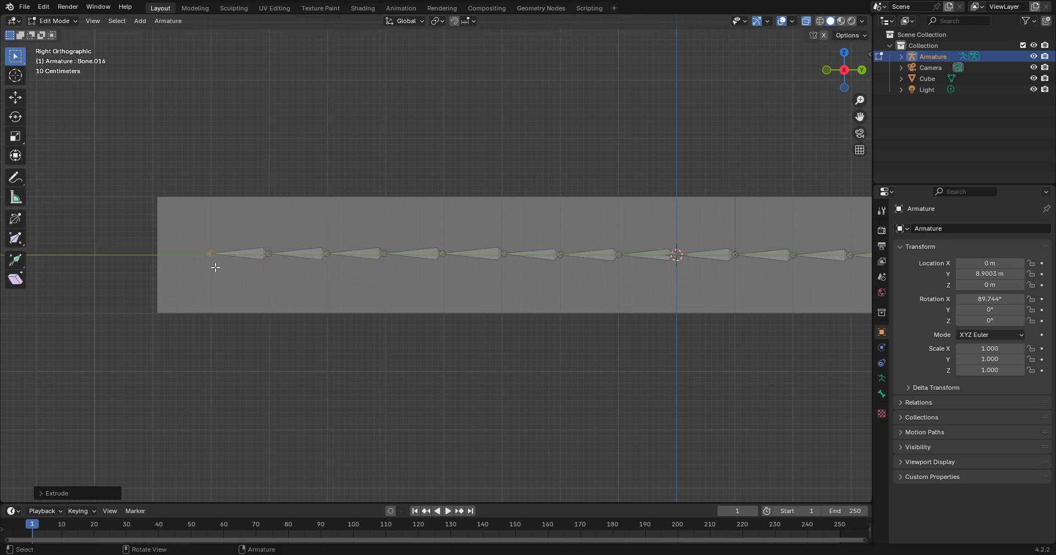
{"action": "key", "text": "e"}
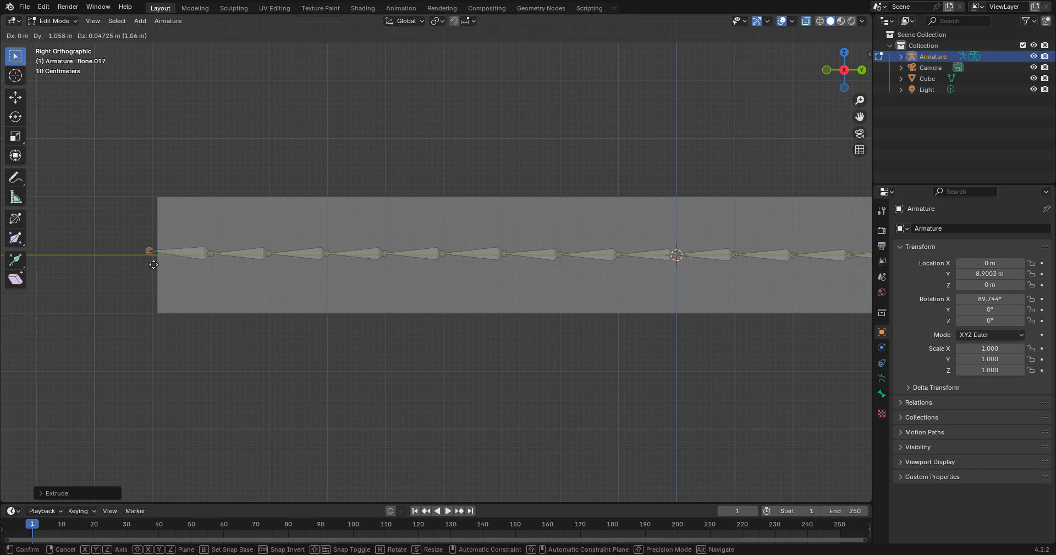
{"action": "key", "text": "y"}
{"action": "left_click", "coordinate": [135, 269]}
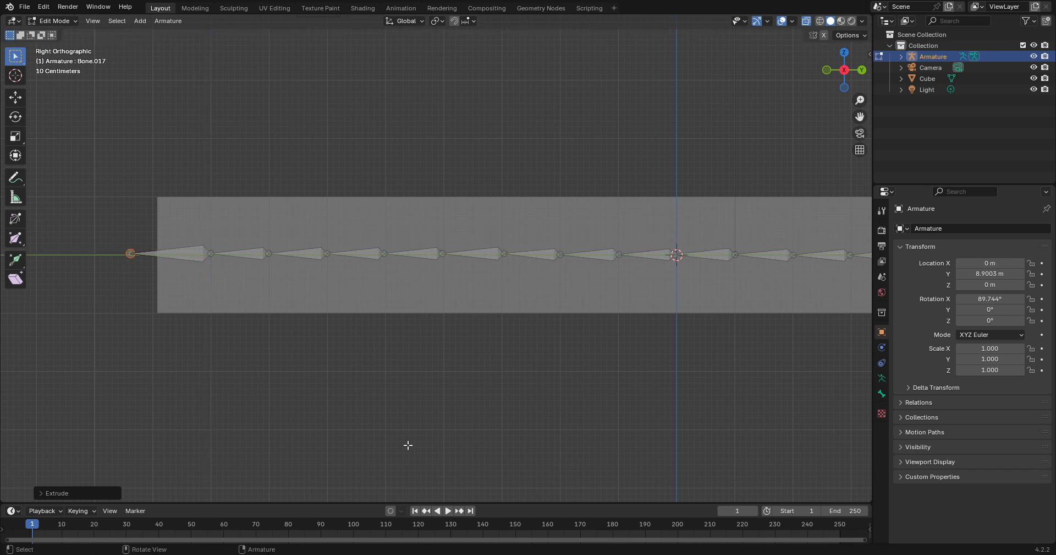
{"action": "scroll", "coordinate": [408, 445], "scroll_direction": "up", "scroll_amount": 1}
{"action": "scroll", "coordinate": [408, 445], "scroll_direction": "down", "scroll_amount": 8}
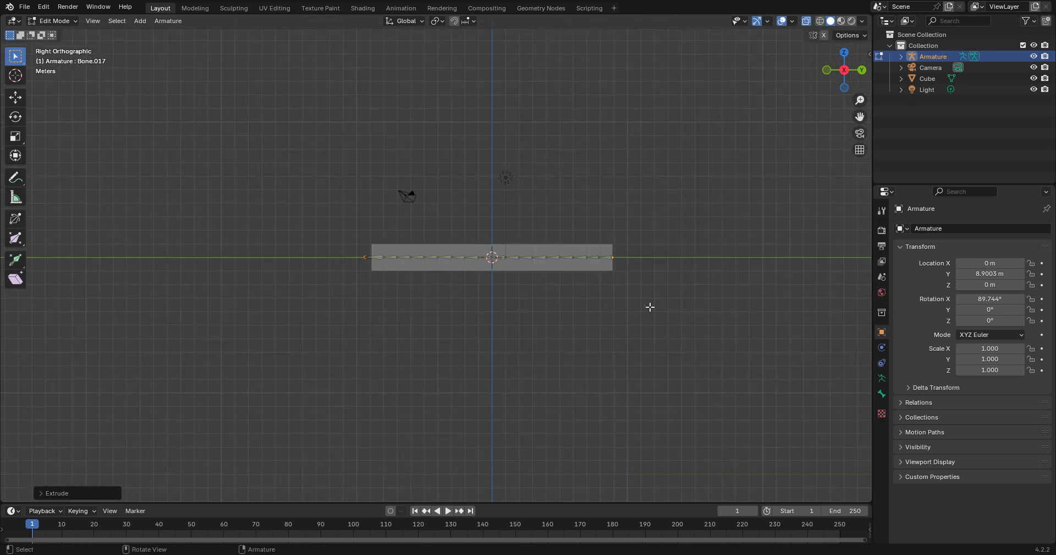
{"action": "key", "text": "Tab"}
- Examine the beam's subdivided mesh in Edit Mode and the bone chain running inside the beam
{"action": "middle_click_drag", "start_coordinate": [623, 307], "coordinate": [558, 323]}
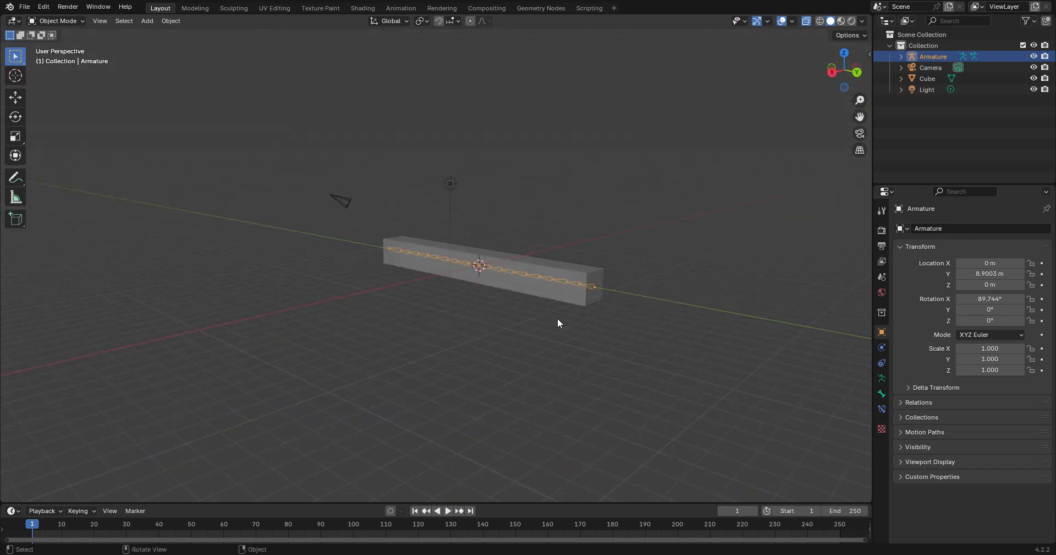
{"action": "left_click", "coordinate": [603, 292]}
{"action": "key", "text": "Tab"}
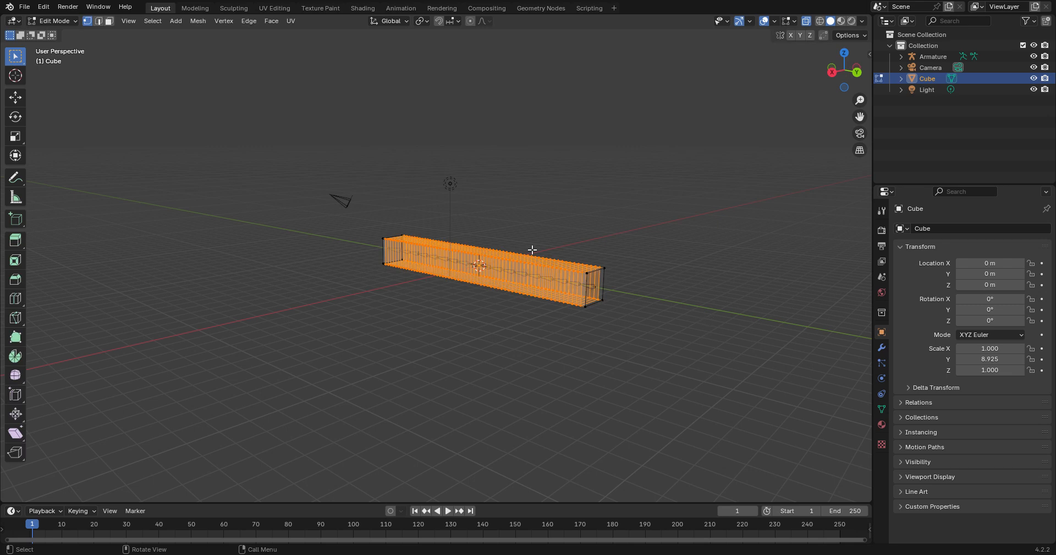
{"action": "middle_click_drag", "start_coordinate": [540, 321], "coordinate": [593, 332]}
{"action": "key", "text": "Tab"}
{"action": "left_click", "coordinate": [365, 253]}
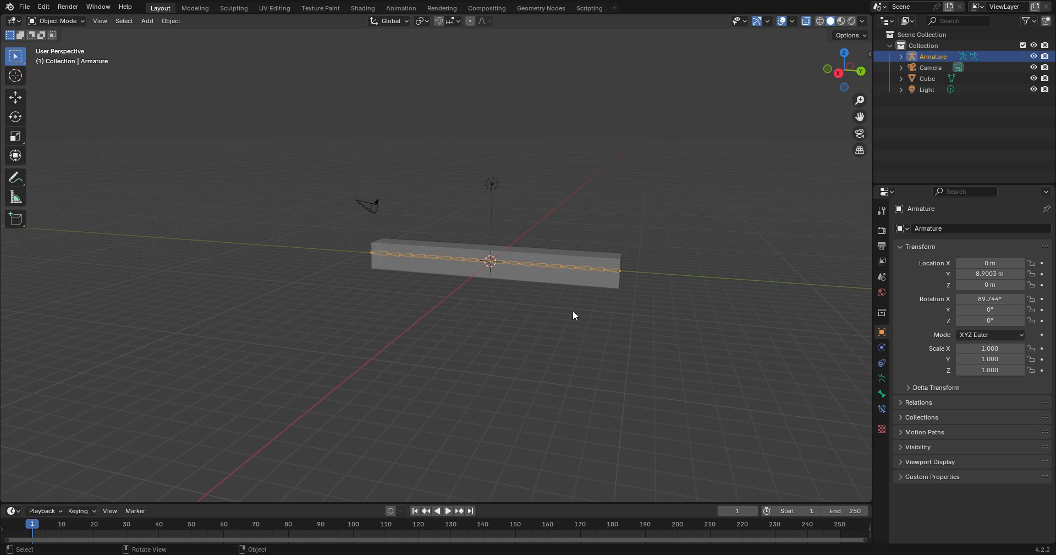
{"action": "scroll", "coordinate": [497, 275], "scroll_direction": "down", "scroll_amount": 2}
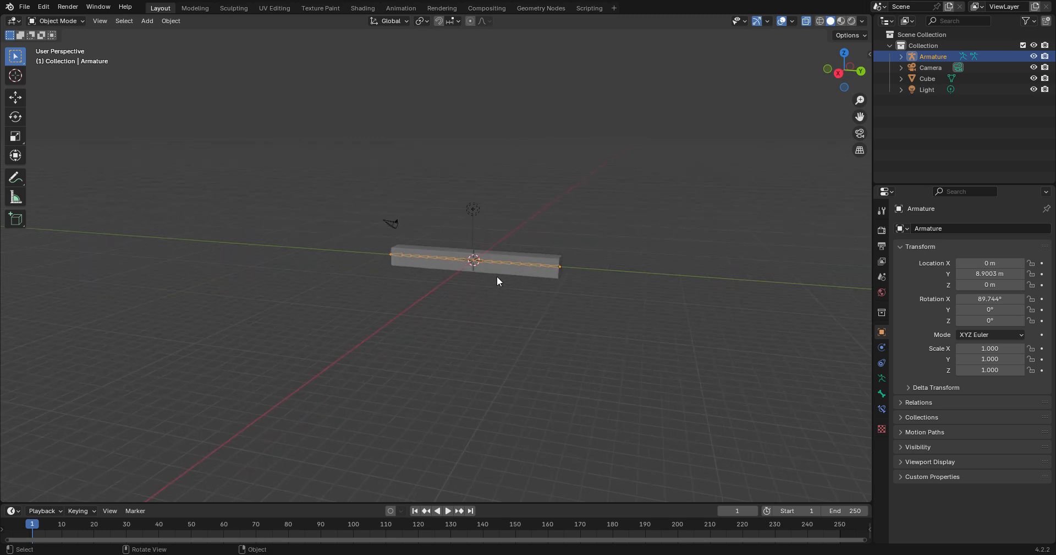
{"action": "scroll", "coordinate": [496, 276], "scroll_direction": "up", "scroll_amount": 6}
{"action": "middle_click_drag", "start_coordinate": [431, 392], "coordinate": [414, 227]}
- Parent the beam to the armature using Armature Deform With Automatic Weights
{"action": "left_click", "coordinate": [432, 245]}
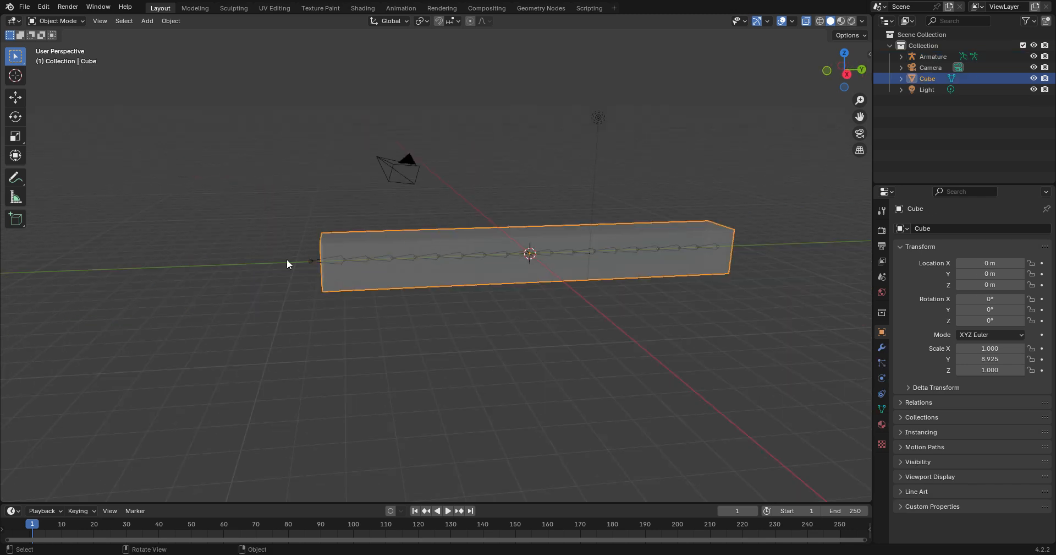
{"action": "left_click", "coordinate": [311, 261]}
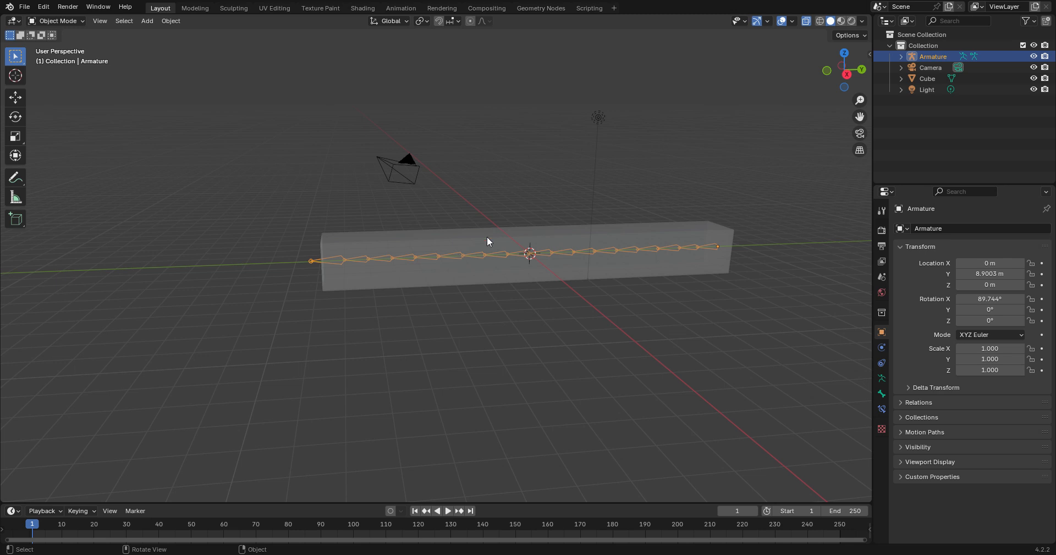
{"action": "left_click", "coordinate": [490, 250]}
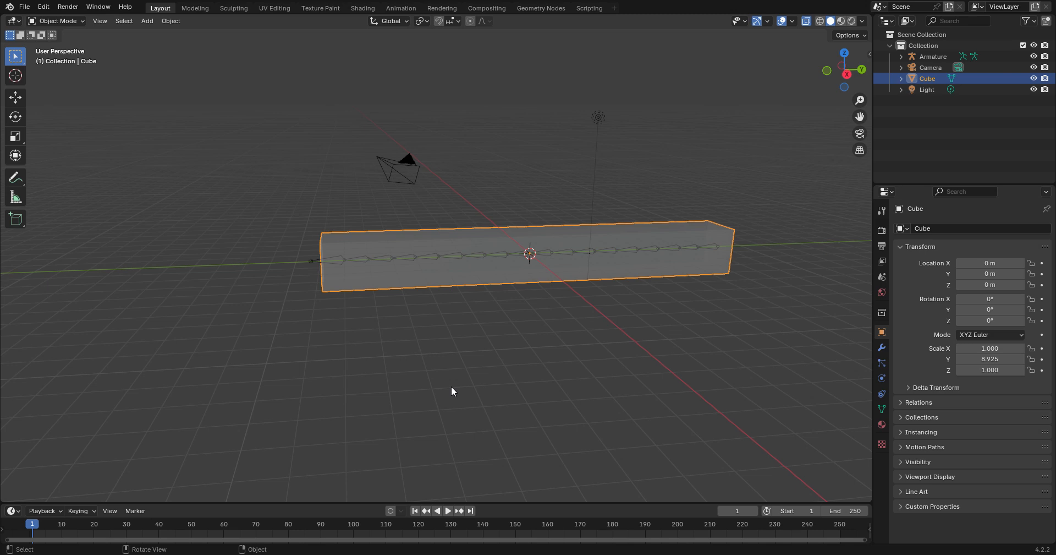
{"action": "left_click", "coordinate": [312, 260], "text": "shift"}
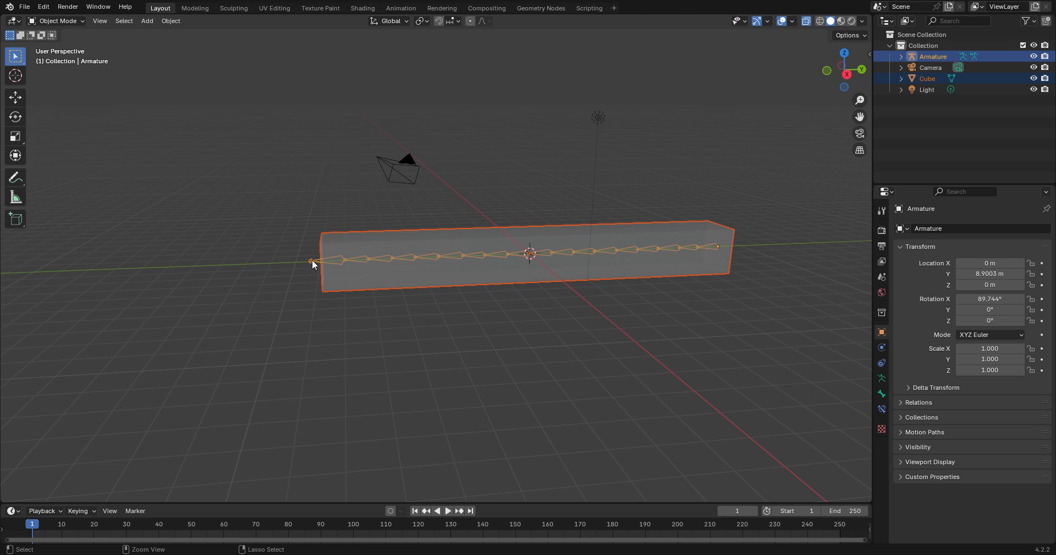
{"action": "key", "text": "ctrl+p"}
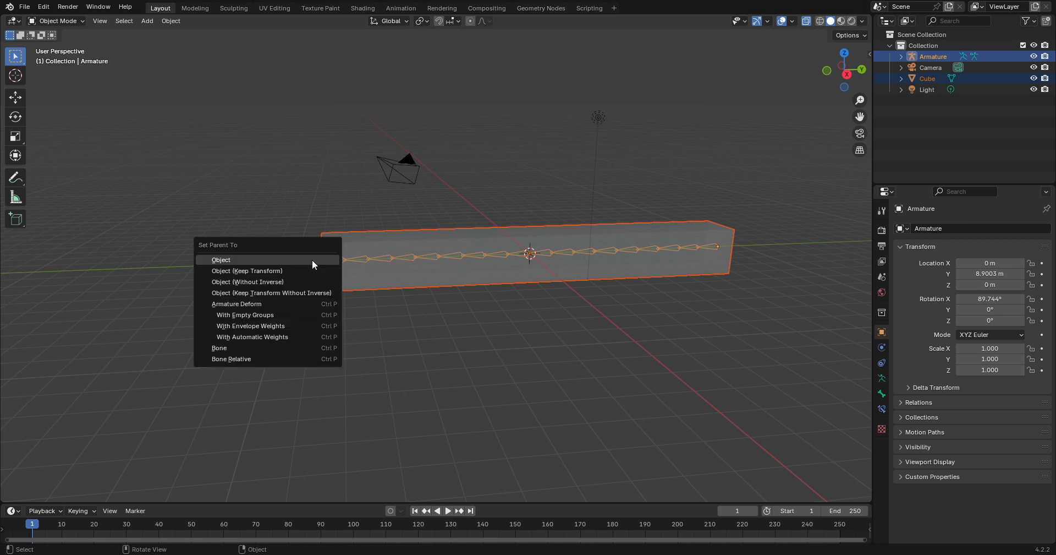
{"action": "left_click", "coordinate": [307, 335]}
{"action": "middle_click_drag", "start_coordinate": [415, 331], "coordinate": [432, 393]}
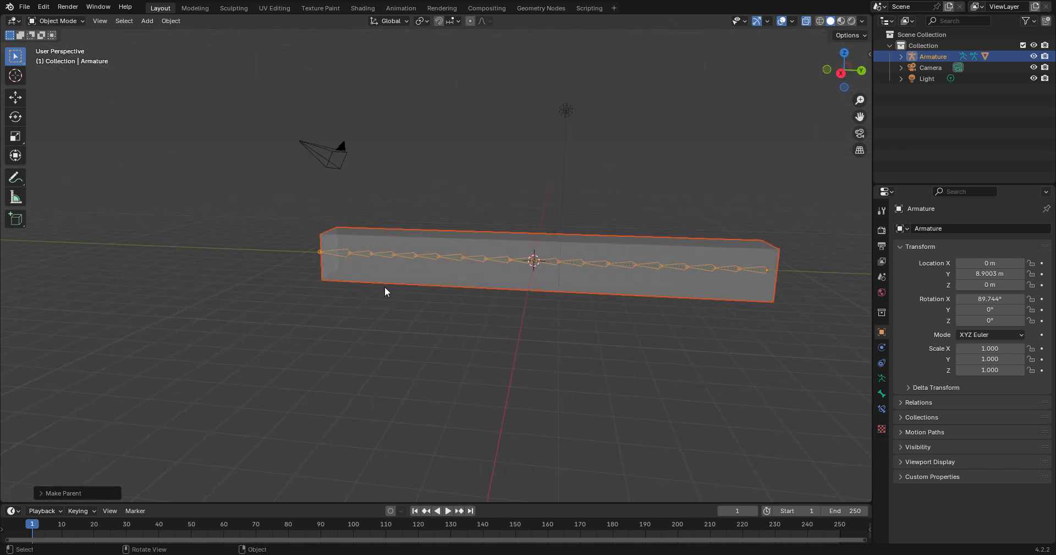
{"action": "key", "text": "Tab"}
{"action": "middle_click_drag", "start_coordinate": [371, 316], "coordinate": [394, 297]}
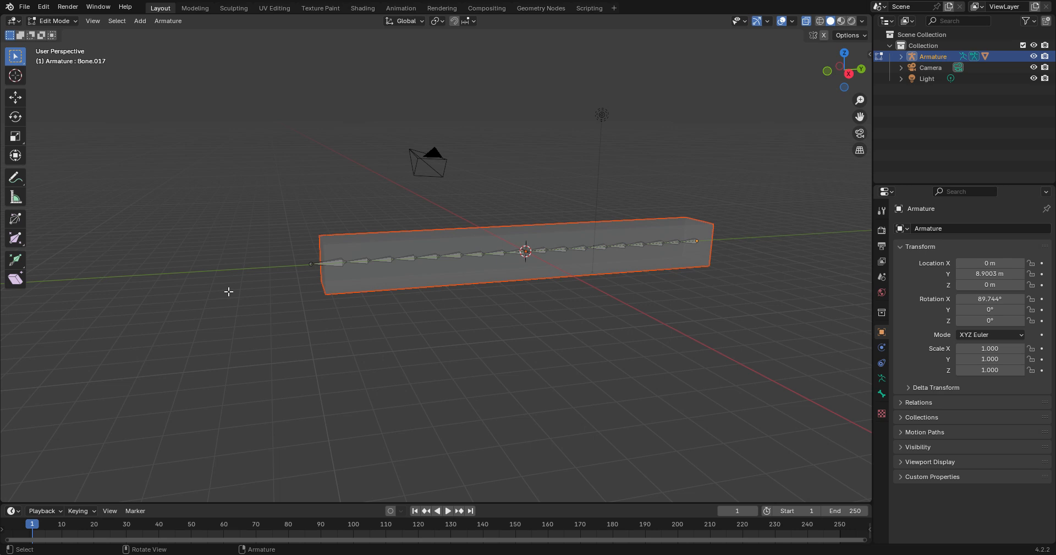
{"action": "left_click", "coordinate": [329, 264]}
{"action": "middle_click_drag", "start_coordinate": [447, 349], "coordinate": [363, 213]}
{"action": "left_click", "coordinate": [356, 240]}
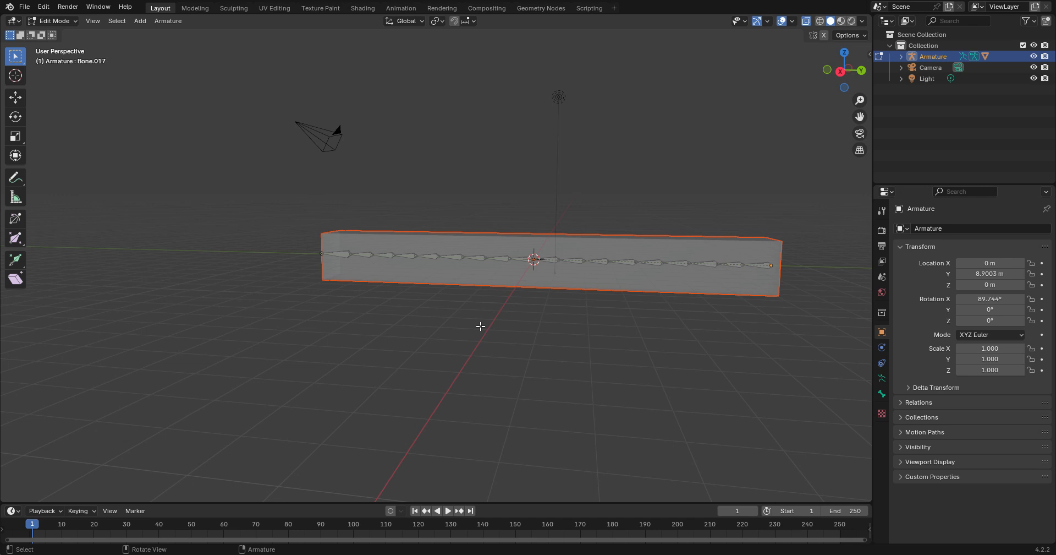
{"action": "middle_click_drag", "start_coordinate": [429, 301], "coordinate": [481, 229]}
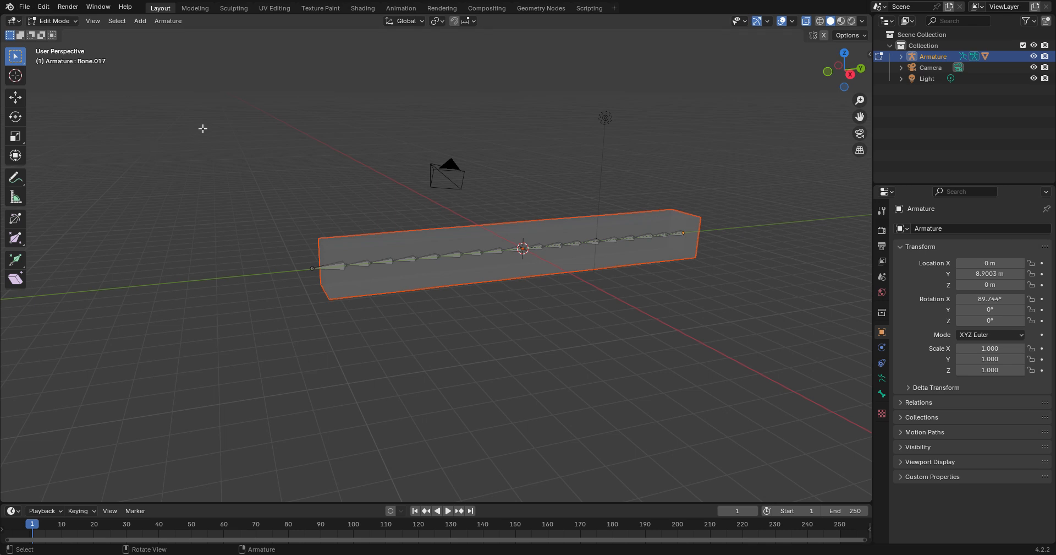
- Switch the armature to Pose Mode and select the last bone at the negative Y end of the chain
{"action": "left_click", "coordinate": [56, 21]}
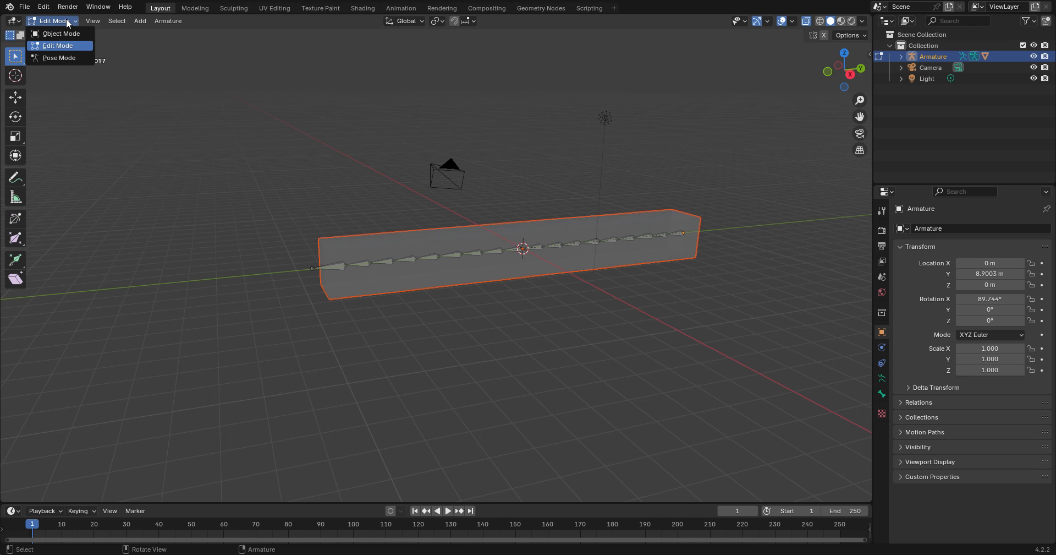
{"action": "left_click", "coordinate": [62, 58]}
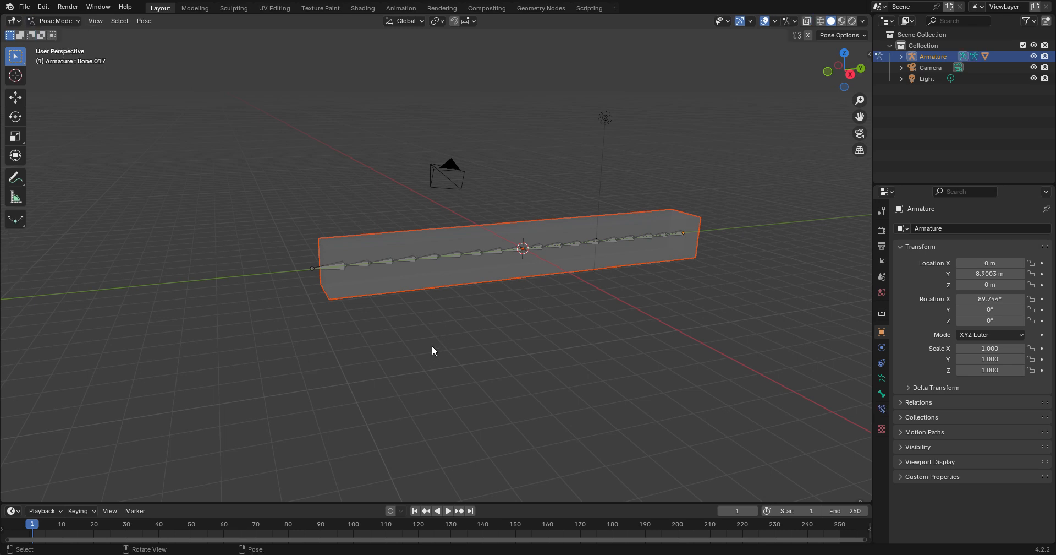
{"action": "left_click", "coordinate": [316, 266]}
{"action": "middle_click_drag", "start_coordinate": [315, 266], "coordinate": [670, 311]}
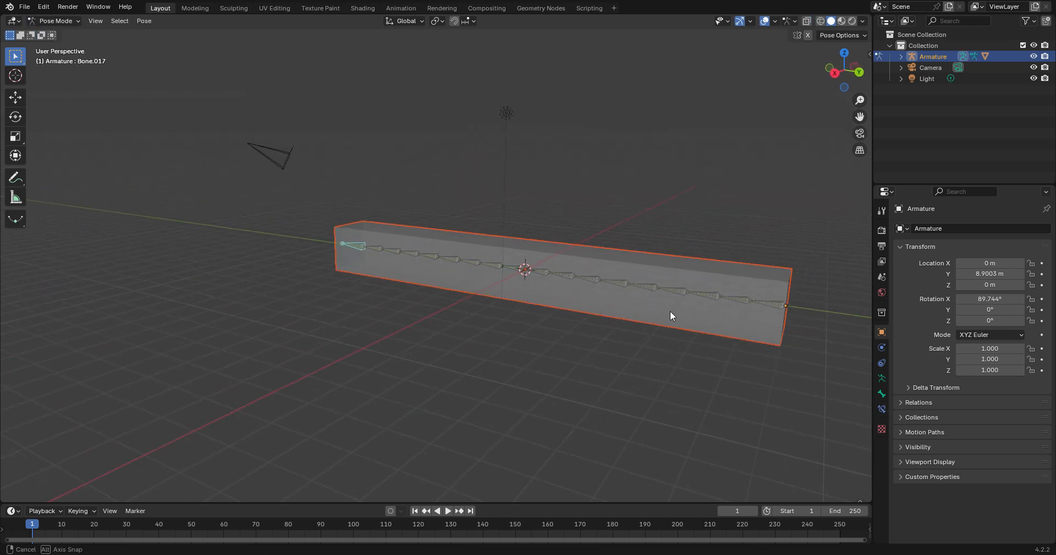
- Rotate the ninth bone at the origin by roughly 40° in the right orthographic view, bending the negative Y half of the beam downward
{"action": "left_click", "coordinate": [543, 270]}
{"action": "middle_click_drag", "start_coordinate": [543, 269], "coordinate": [629, 353]}
{"action": "key", "text": "r"}
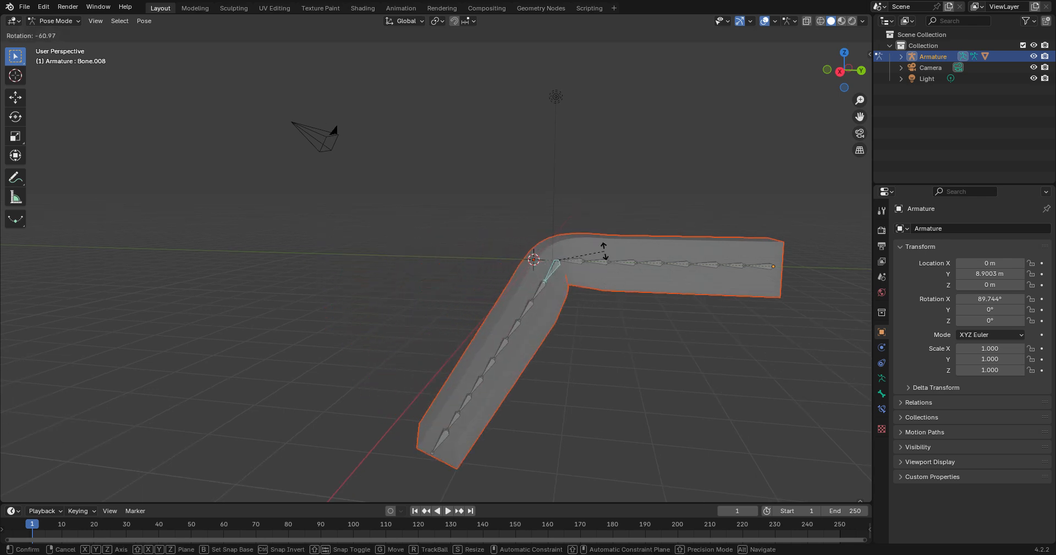
{"action": "key", "text": "Escape"}
{"action": "left_click", "coordinate": [840, 72]}
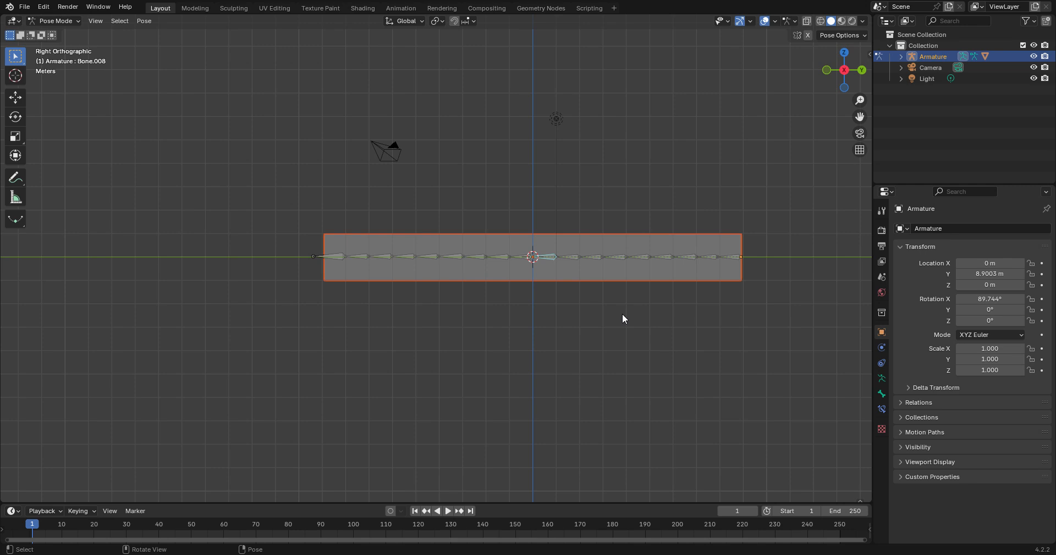
{"action": "key", "text": "r"}
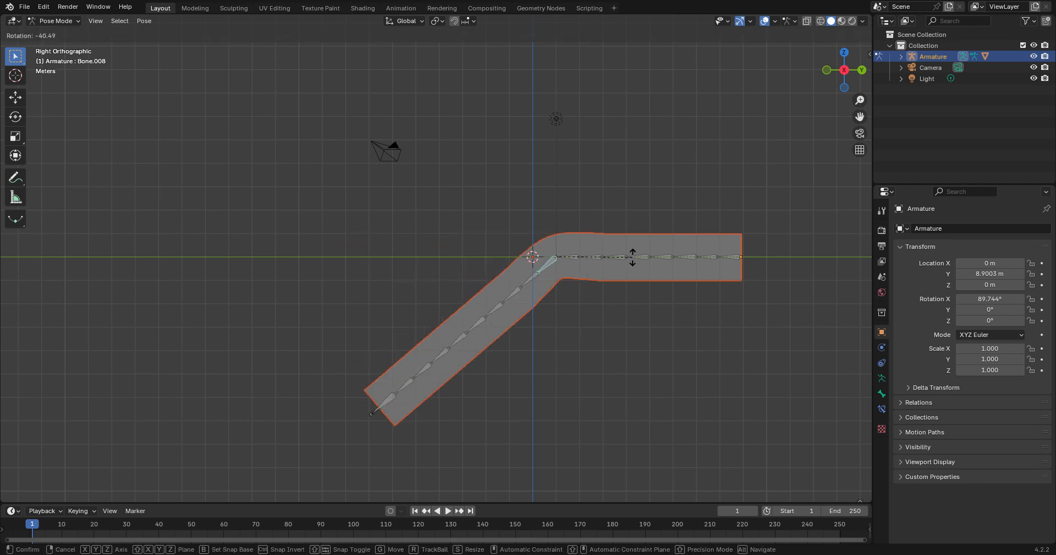
{"action": "left_click", "coordinate": [632, 255]}
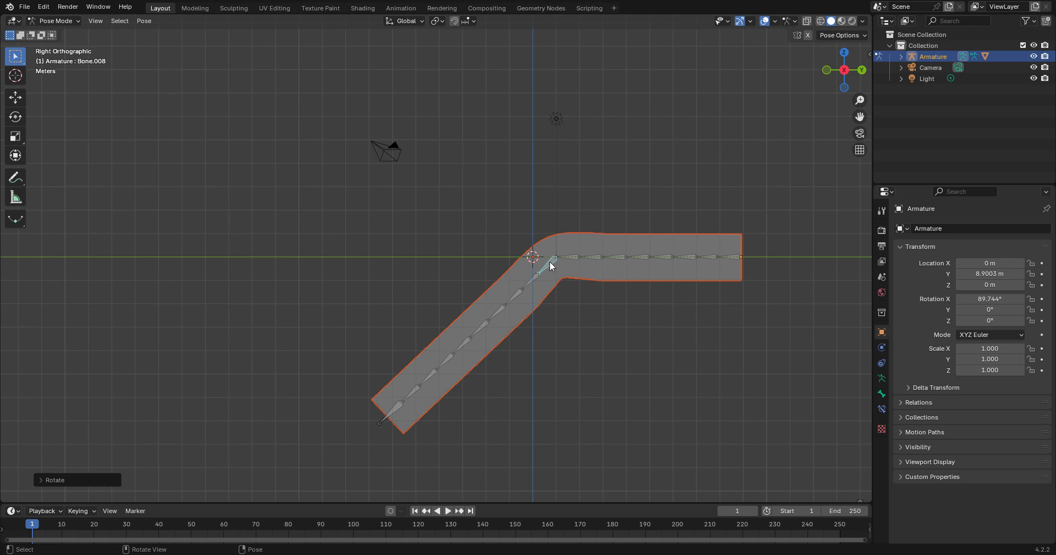
- Rotate the eighth bone by about 62° so the negative Y half of the beam swings upward
{"action": "left_click", "coordinate": [532, 279]}
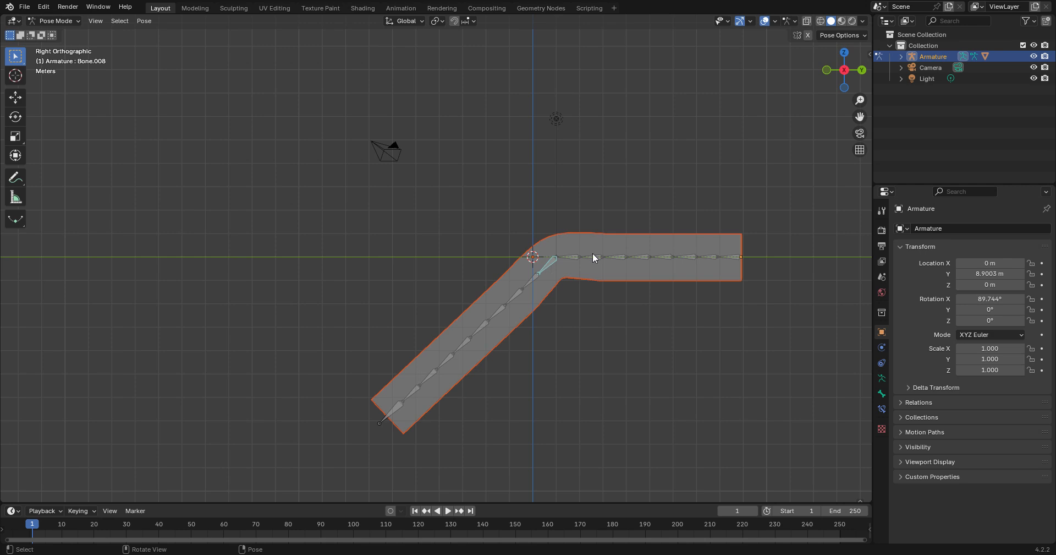
{"action": "left_click", "coordinate": [576, 258]}
{"action": "key", "text": "r"}
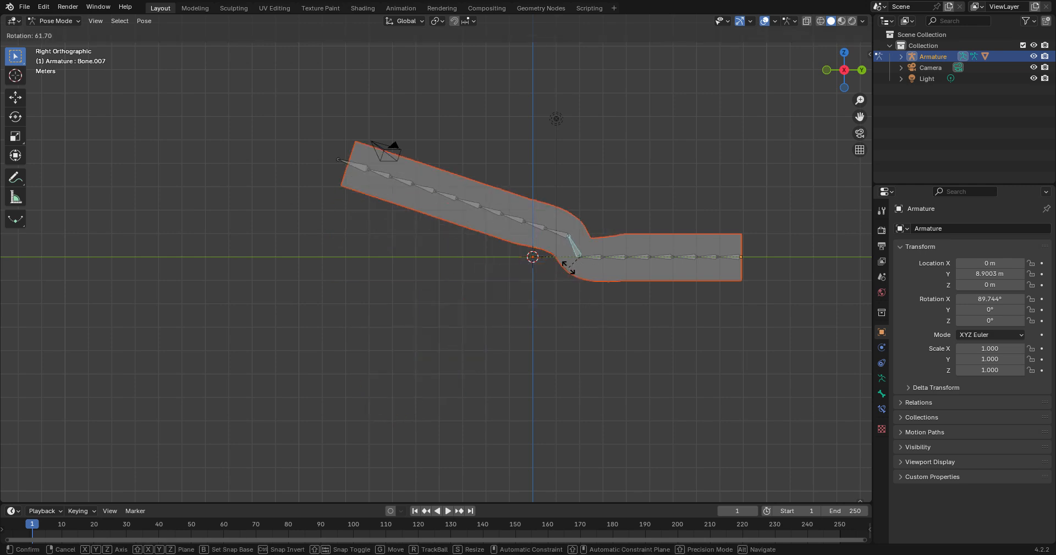
- Rotate Bone.005 by about -119° so the negative Y part of the beam swings steeply downward
{"action": "left_click", "coordinate": [608, 259]}
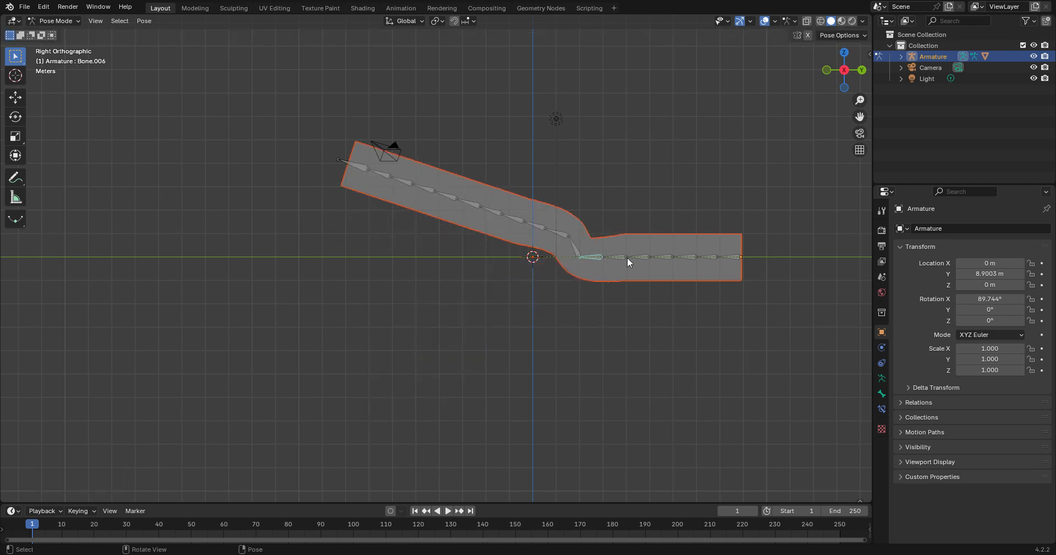
{"action": "left_click", "coordinate": [622, 256]}
{"action": "key", "text": "r"}
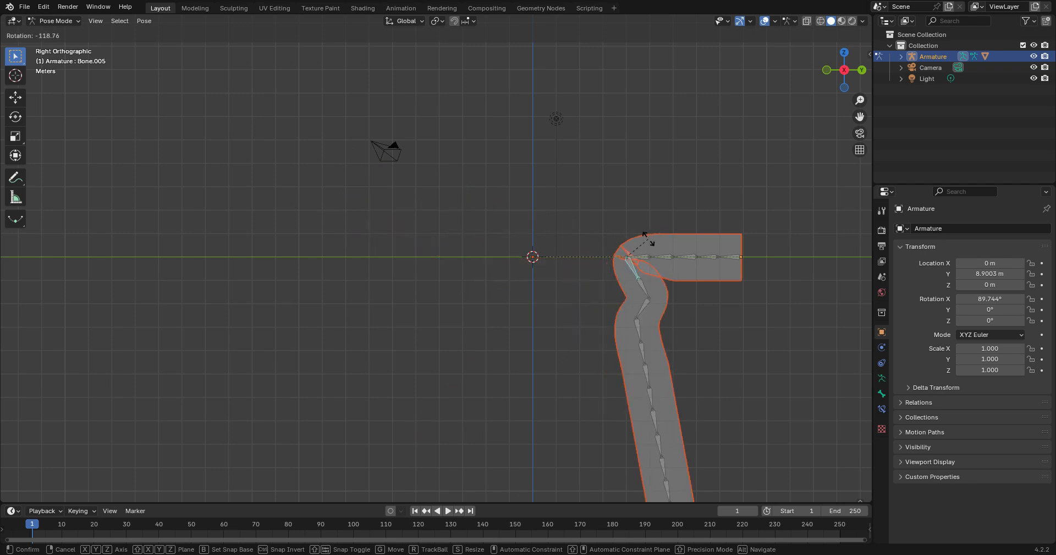
{"action": "left_click", "coordinate": [663, 359]}
- Undo the bone rotations step by step until the whole beam is back to its straight pose
{"action": "key", "text": "ctrl+z"}
{"action": "key", "text": "ctrl+z"}
{"action": "key", "text": "ctrl+z"}
{"action": "key", "text": "ctrl+z"}
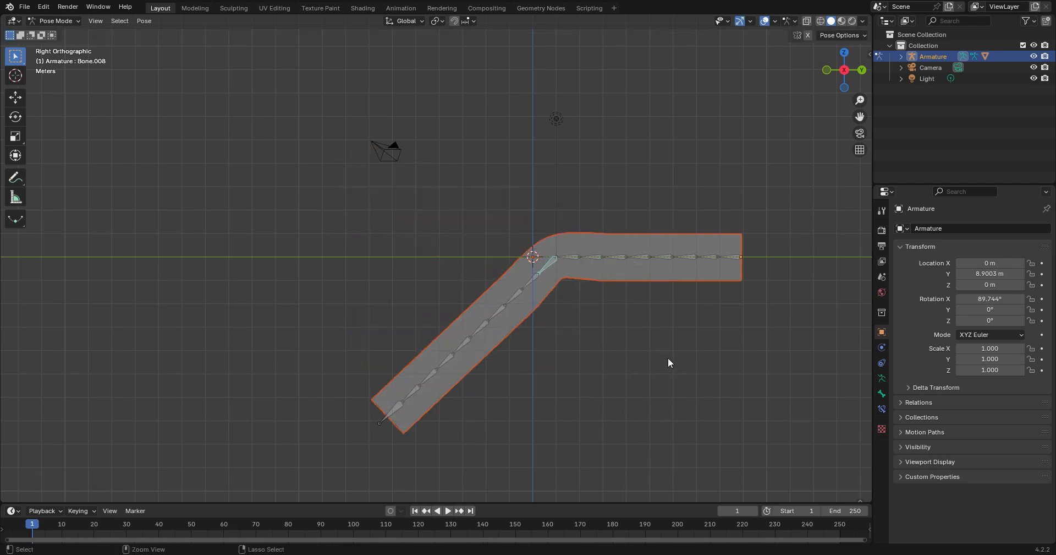
{"action": "key", "text": "ctrl+z"}
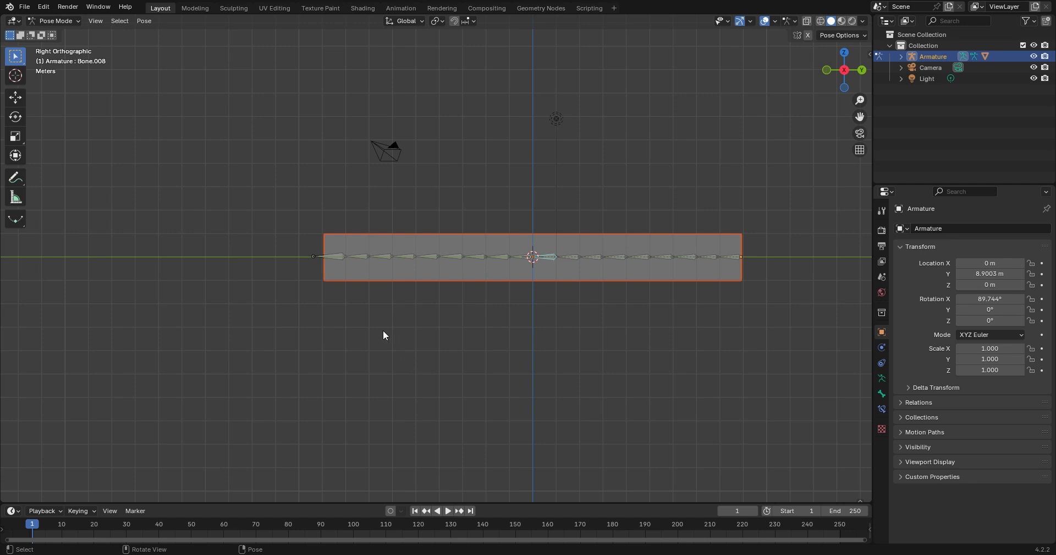
- Rotate Bone.016 so the negative Y end of the beam bends downward, and display that bone's properties
{"action": "left_click", "coordinate": [368, 258]}
{"action": "key", "text": "r"}
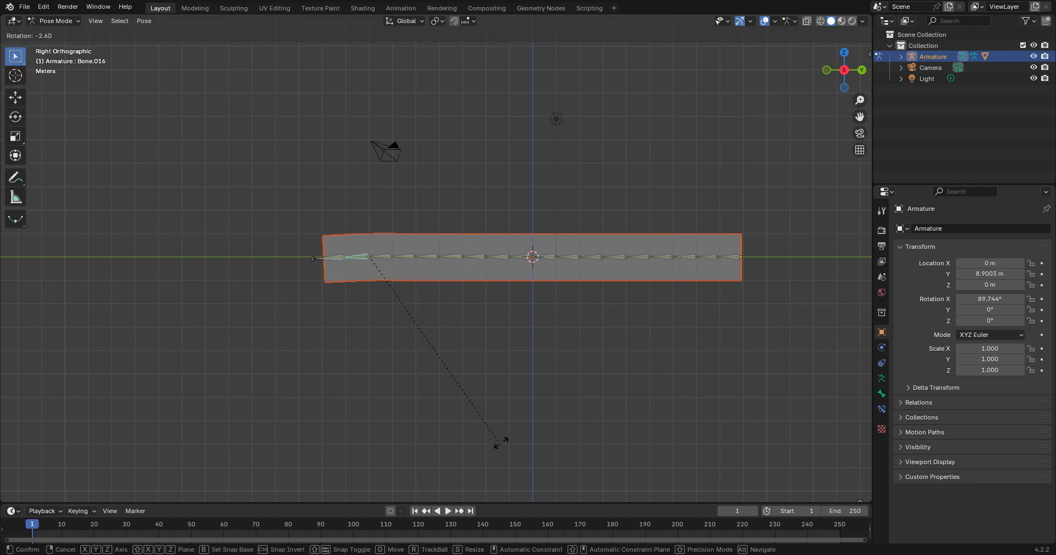
{"action": "left_click", "coordinate": [458, 266]}
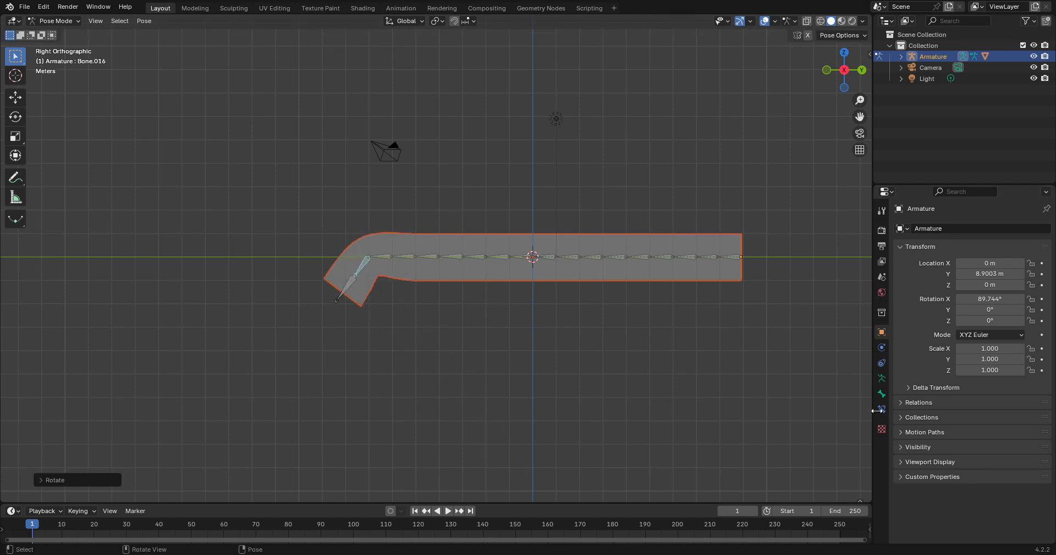
{"action": "left_click", "coordinate": [882, 393]}
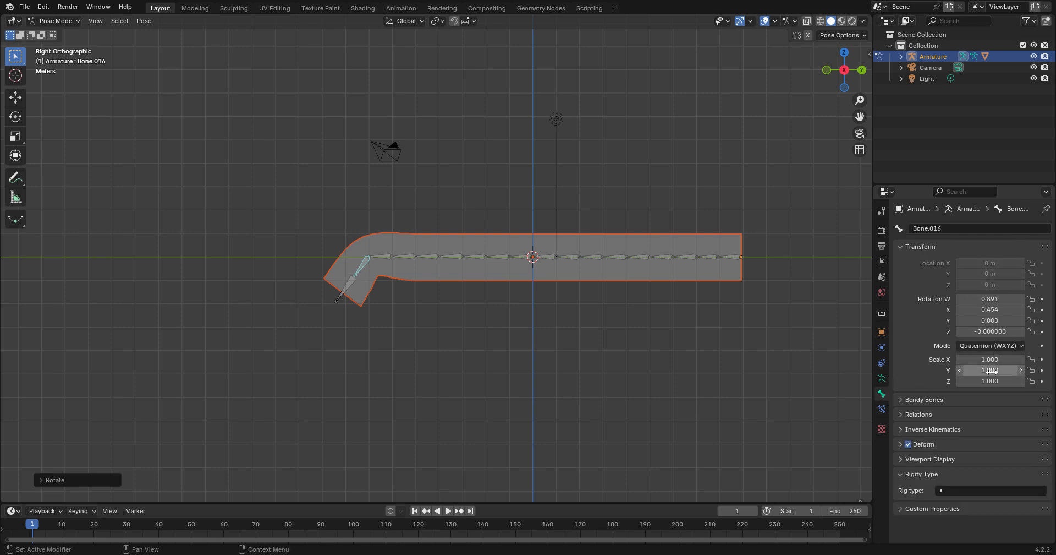
- Clear the pose rotation of Bone.016 to straighten the end of the beam
{"action": "left_click_drag", "start_coordinate": [990, 309], "coordinate": [969, 309]}
{"action": "key", "text": "ctrl+z"}
{"action": "key", "text": "alt+r"}
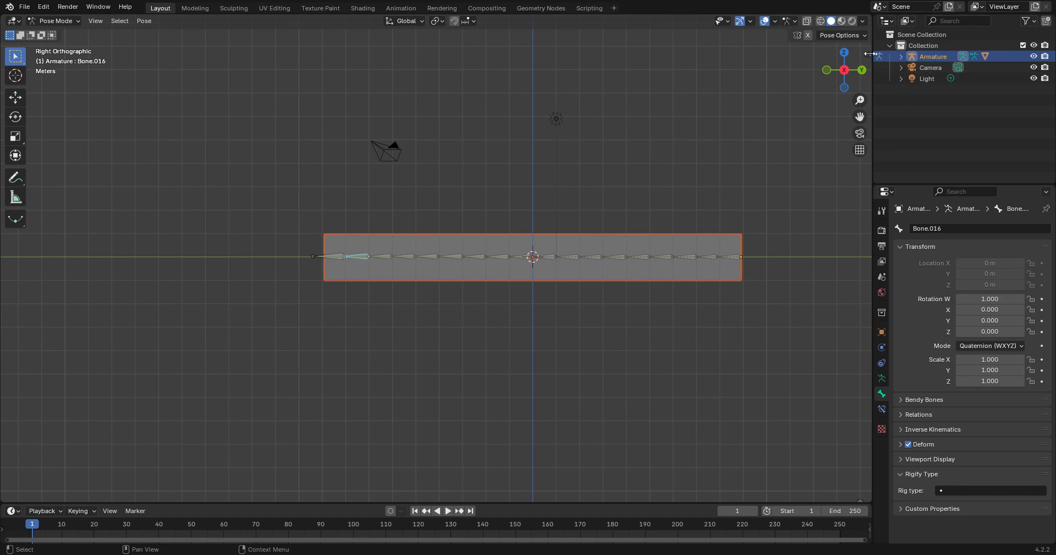
- Display the active tool's Pose Options in the viewport and switch Auto IK on and back off
{"action": "key", "text": "n"}
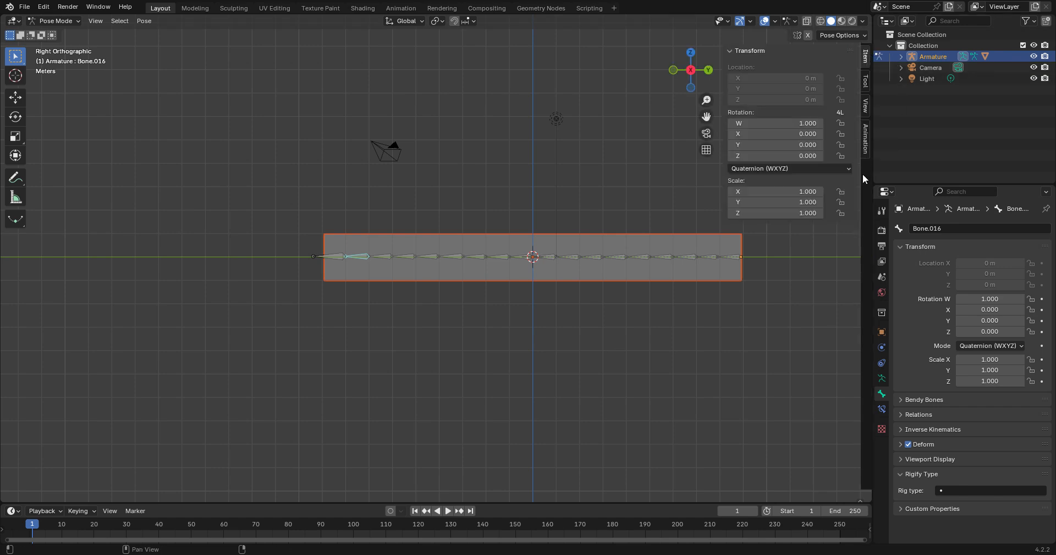
{"action": "left_click", "coordinate": [587, 62]}
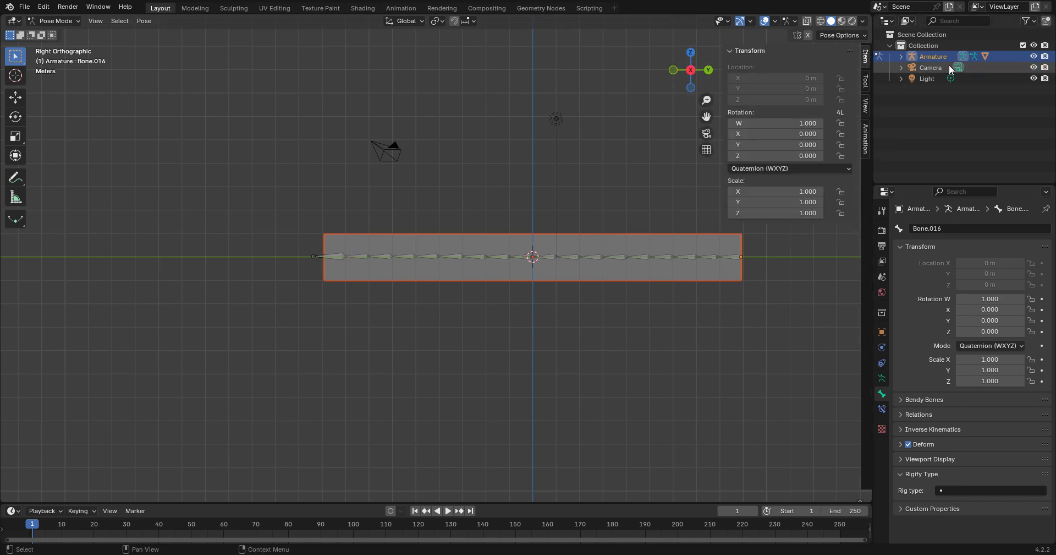
{"action": "left_click", "coordinate": [734, 48]}
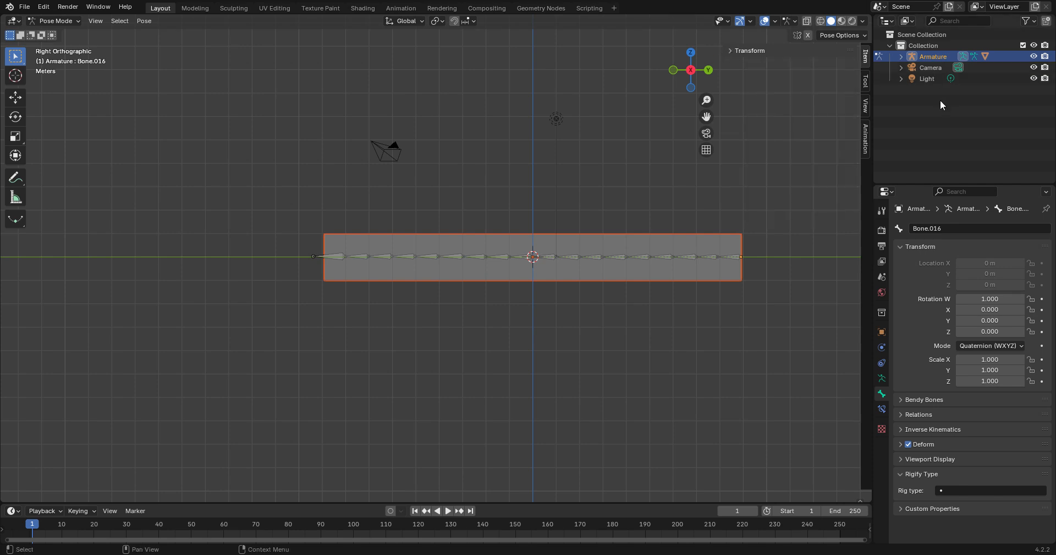
{"action": "left_click", "coordinate": [866, 78]}
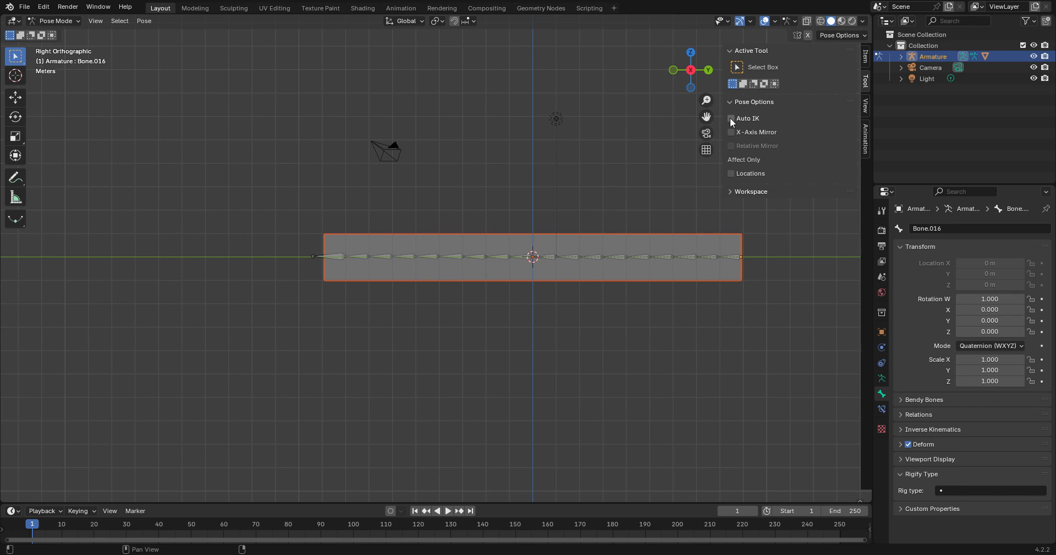
{"action": "left_click", "coordinate": [731, 118]}
{"action": "left_click", "coordinate": [731, 118]}
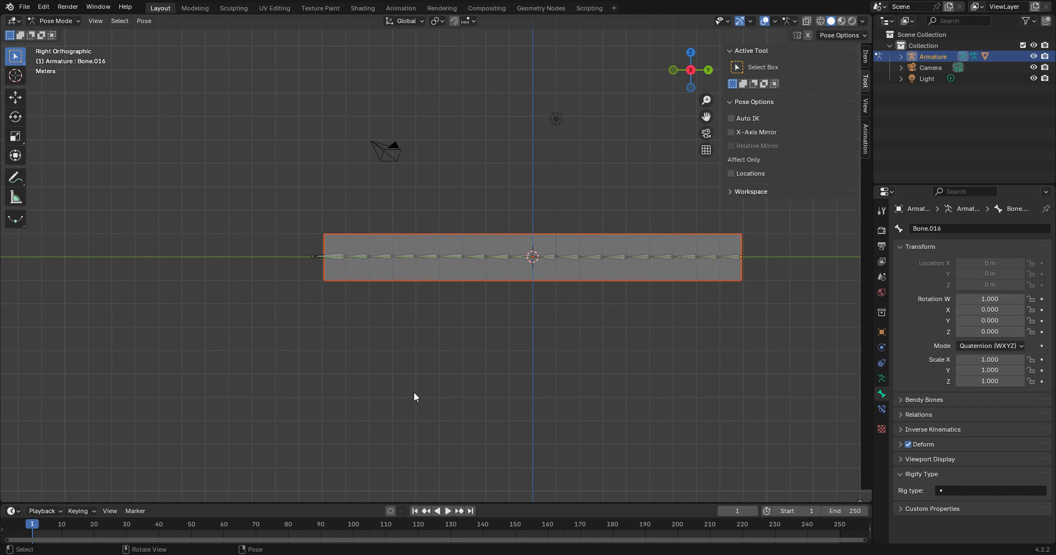
- Rotate Bone.007 by about -42° and Bone.009 further the same way, curving the negative Y part of the beam downward
{"action": "left_click", "coordinate": [579, 256]}
{"action": "key", "text": "r"}
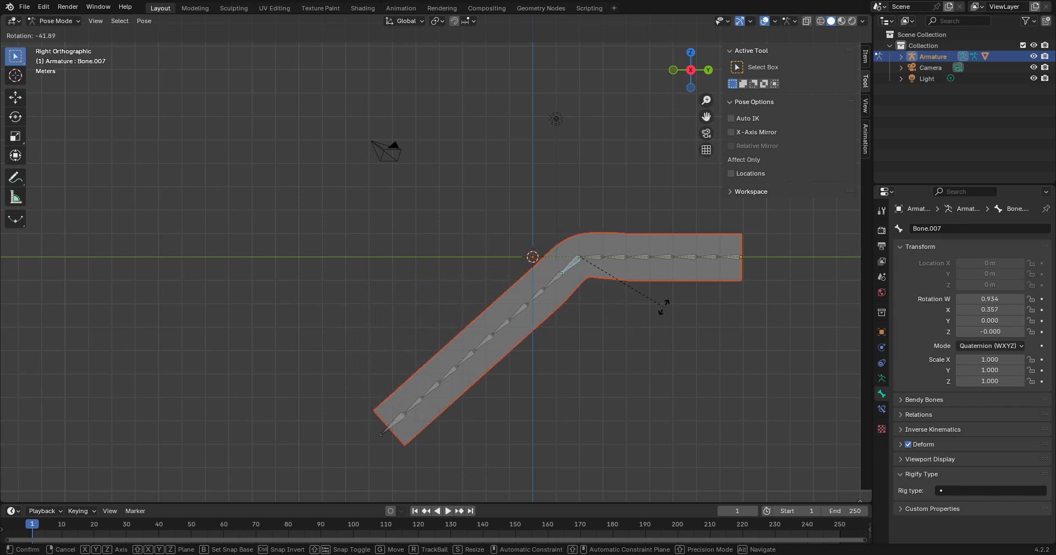
{"action": "left_click", "coordinate": [664, 306]}
{"action": "left_click", "coordinate": [538, 296]}
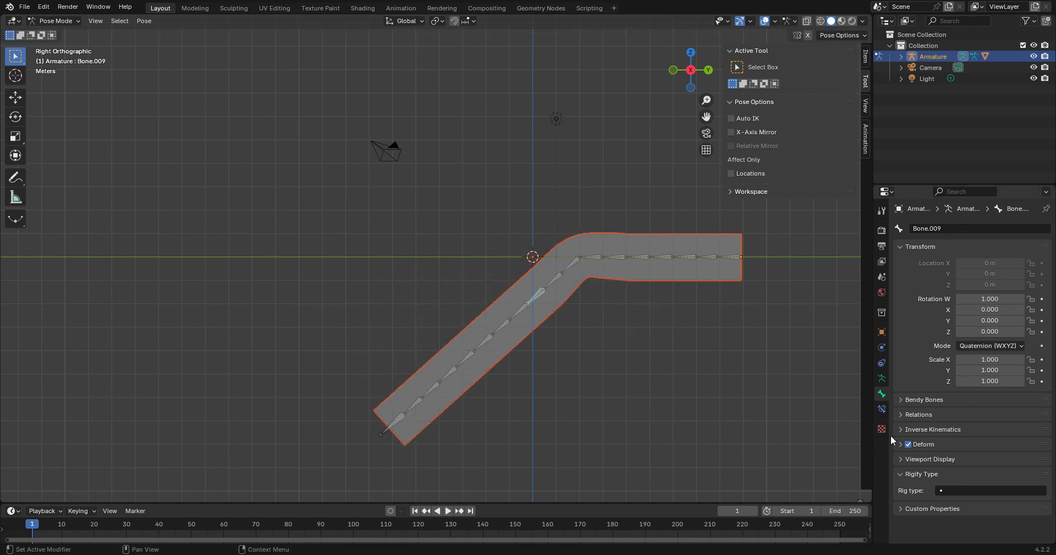
{"action": "key", "text": "r"}
{"action": "left_click", "coordinate": [479, 427]}
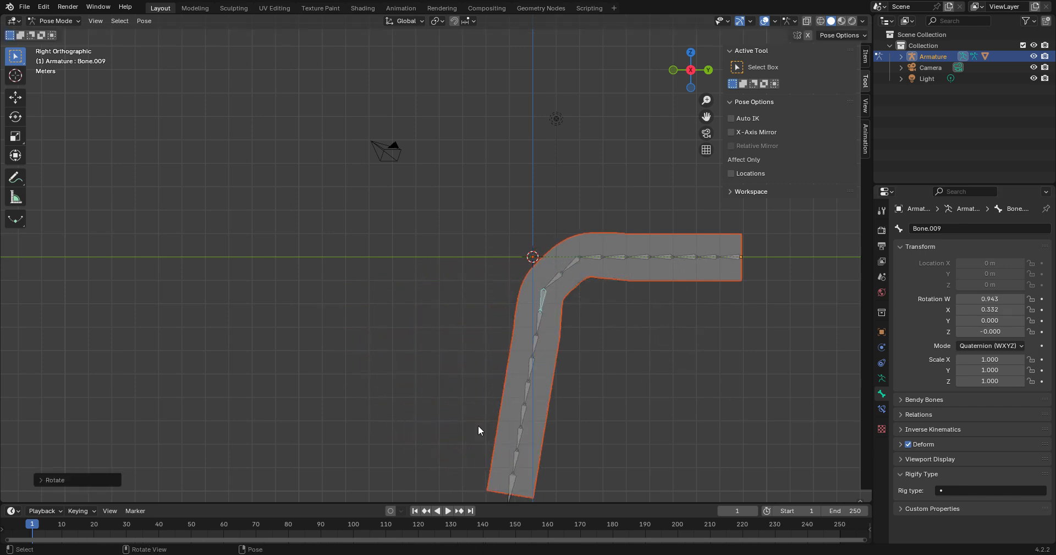
- Rotate Bone.013 in the opposite direction so the beam's free end points back toward negative Y
{"action": "left_click", "coordinate": [527, 398]}
{"action": "key", "text": "r"}
{"action": "left_click", "coordinate": [474, 391]}
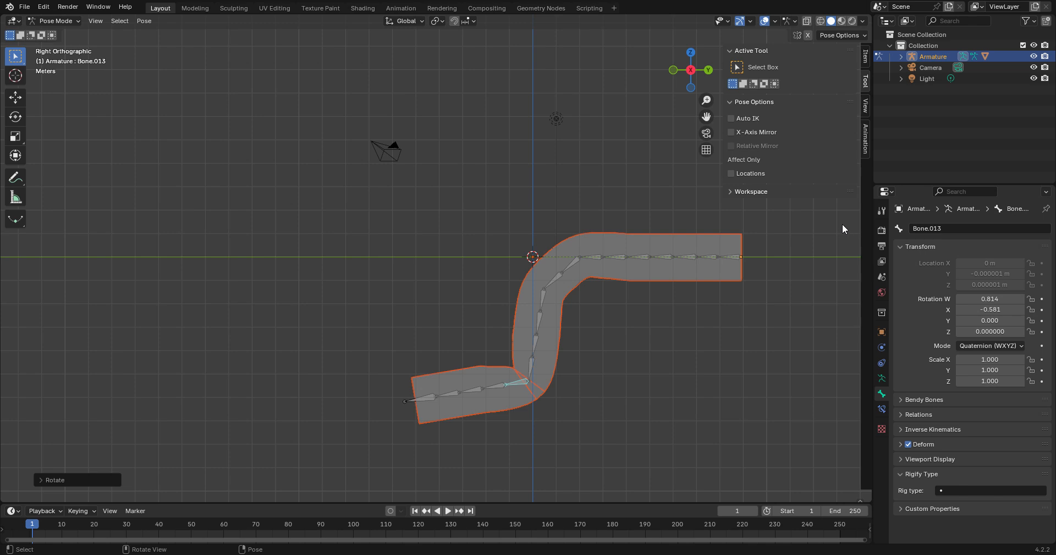
- Undo the rotations of Bone.013, Bone.009 and Bone.007
{"action": "key", "text": "ctrl+z"}
{"action": "key", "text": "ctrl+z"}
{"action": "key", "text": "ctrl+z"}
{"action": "key", "text": "ctrl+z"}
{"action": "key", "text": "ctrl+z"}
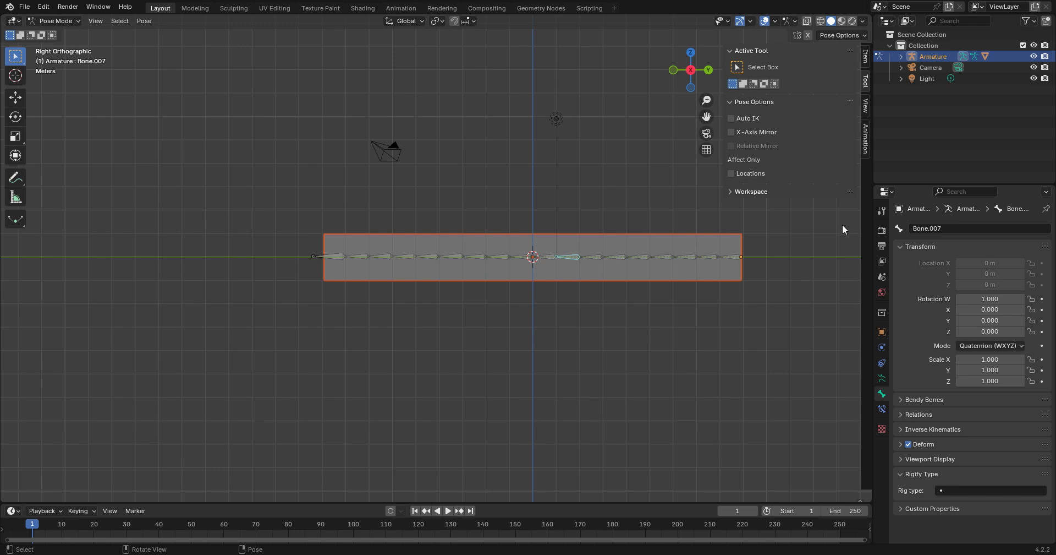
- Enable Auto IK and move Bone.017 at the negative Y end so the whole bone chain bends with it
{"action": "left_click", "coordinate": [732, 119]}
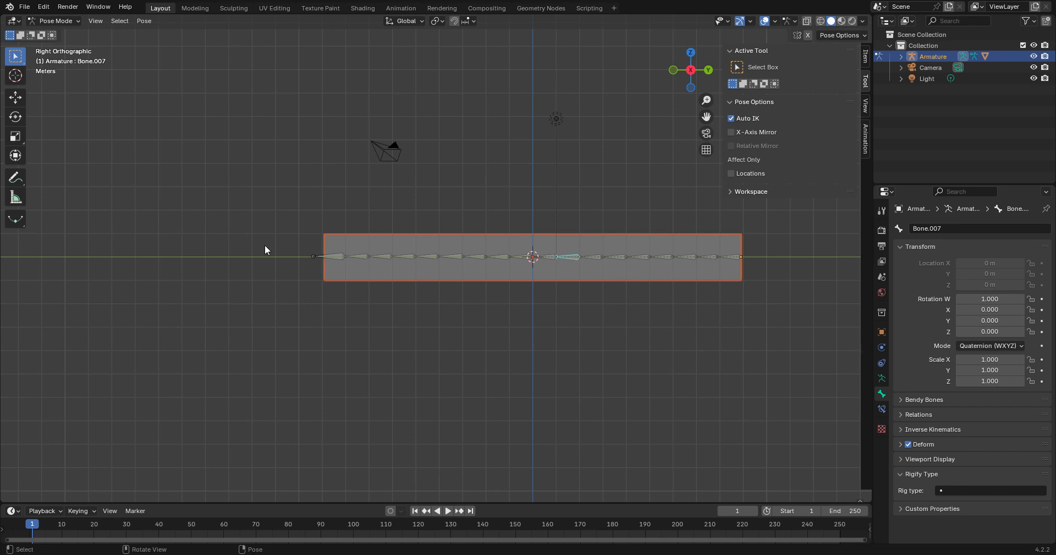
{"action": "left_click", "coordinate": [327, 264]}
{"action": "key", "text": "g"}
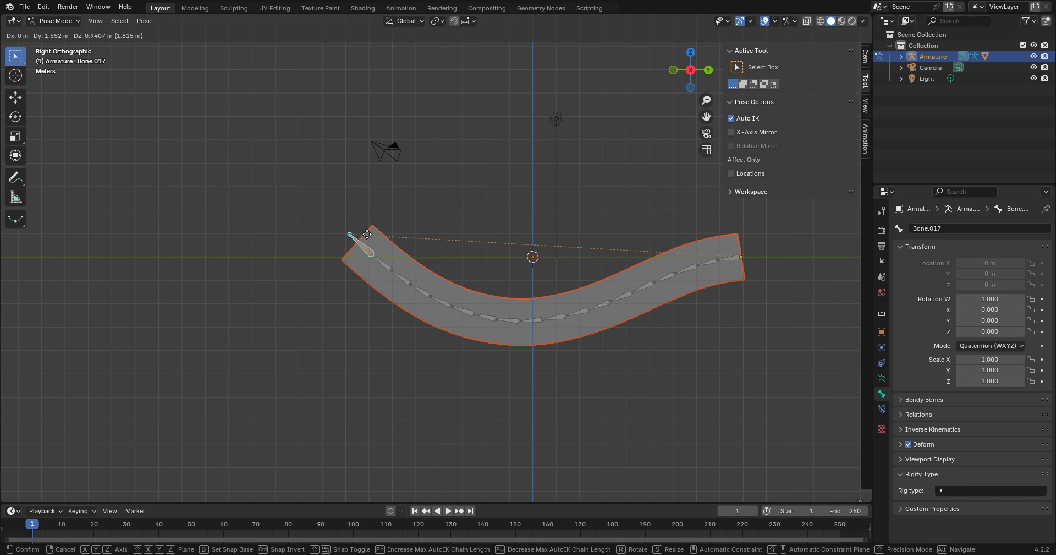
- Set the Auto IK chain length to 5 and raise it to 15 while moving Bone.017
{"action": "key", "text": "Page_Up"}
{"action": "key", "text": "Page_Up"}
{"action": "key", "text": "Page_Up"}
{"action": "key", "text": "Page_Up"}
{"action": "key", "text": "Page_Up"}
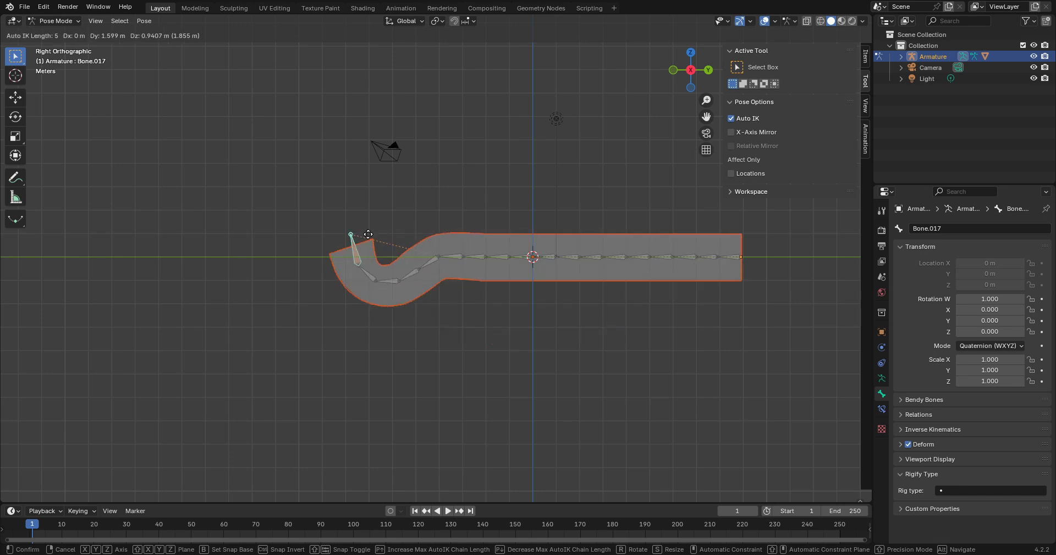
{"action": "key", "text": "Page_Up"}
{"action": "key", "text": "Page_Up"}
{"action": "key", "text": "Page_Up"}
{"action": "key", "text": "Page_Up"}
{"action": "key", "text": "Page_Up"}
{"action": "key", "text": "Page_Up"}
{"action": "key", "text": "Page_Up"}
{"action": "key", "text": "Page_Up"}
{"action": "key", "text": "Page_Up"}
{"action": "key", "text": "Page_Up"}
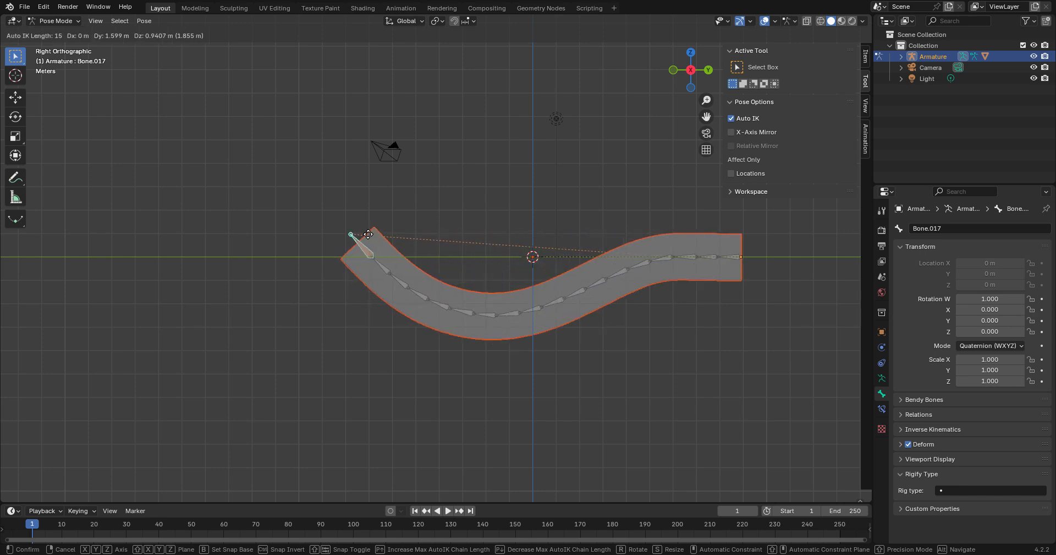
- Vary the Auto IK chain length, going up to 14, down to 10 and back to 12, during the Bone.017 move
{"action": "key", "text": "Page_Down"}
{"action": "key", "text": "Page_Down"}
{"action": "key", "text": "Page_Down"}
{"action": "key", "text": "Page_Down"}
{"action": "key", "text": "Page_Down"}
{"action": "key", "text": "Page_Up"}
{"action": "key", "text": "Page_Up"}
{"action": "key", "text": "Page_Up"}
{"action": "key", "text": "Page_Up"}
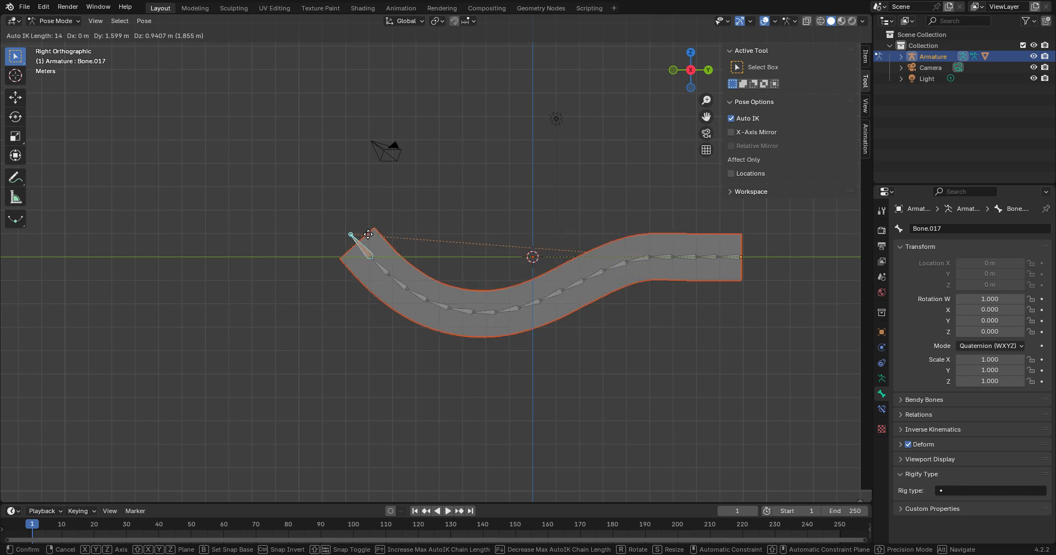
{"action": "key", "text": "Page_Down"}
{"action": "key", "text": "Page_Down"}
{"action": "key", "text": "Page_Down"}
{"action": "key", "text": "Page_Down"}
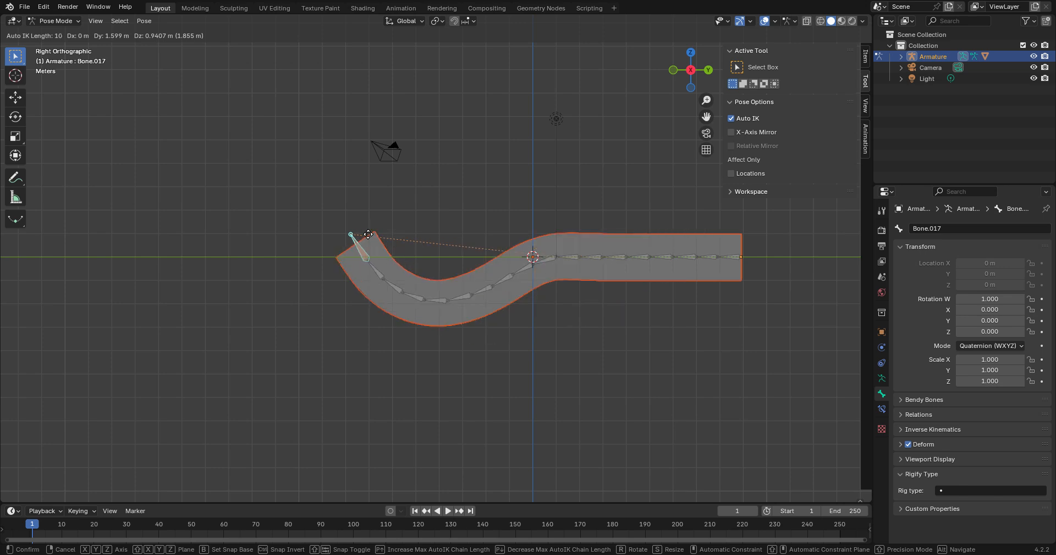
{"action": "key", "text": "Page_Up"}
{"action": "key", "text": "Page_Up"}
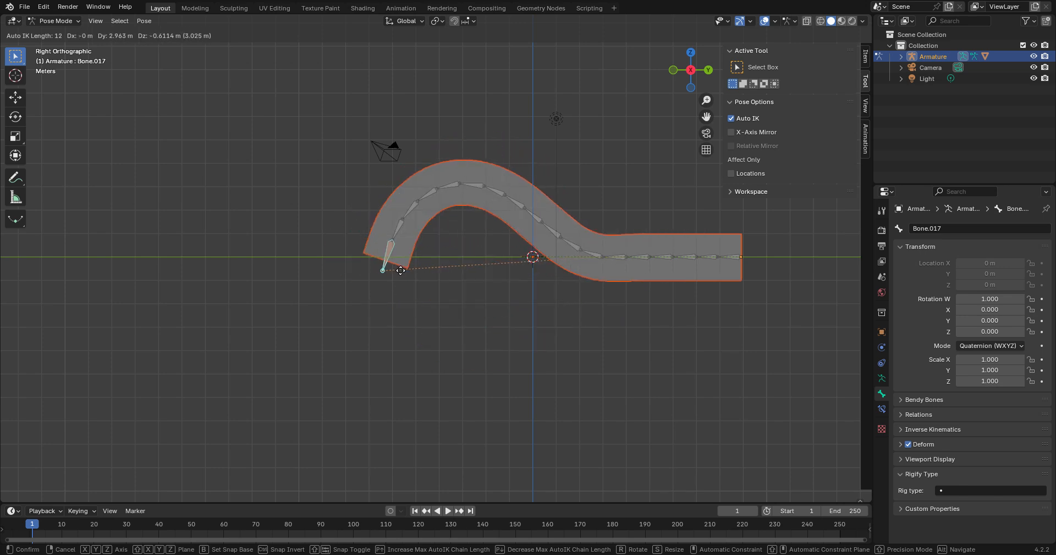
- Lower the Auto IK chain length to 8 while curling the negative Y end of the beam downward
{"action": "key", "text": "Page_Down"}
{"action": "key", "text": "Page_Down"}
{"action": "key", "text": "Page_Down"}
{"action": "key", "text": "Page_Down"}
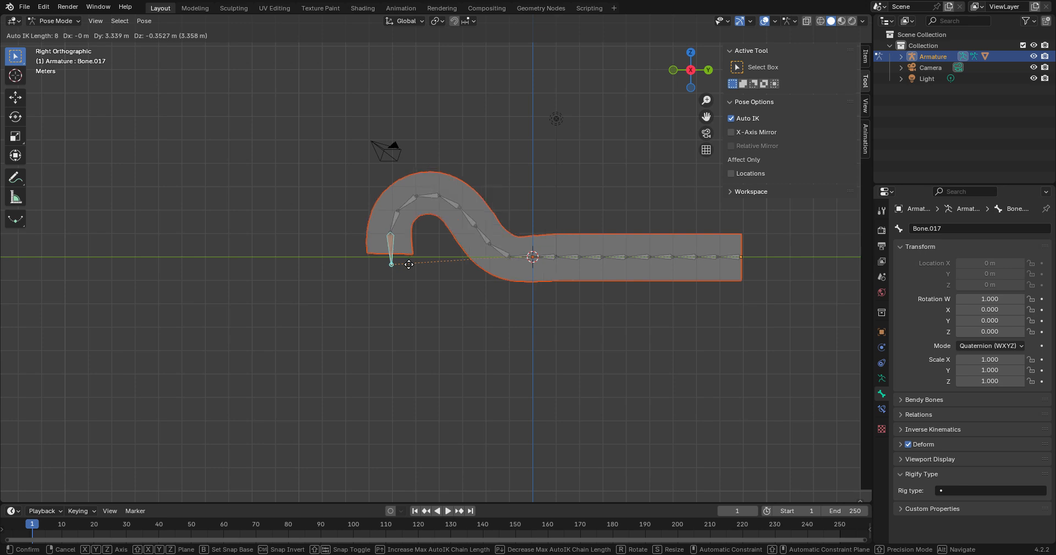
- Raise the Auto IK chain length to 20 and place Bone.017 below the Y axis, curving the beam into a tall arch
{"action": "key", "text": "Page_Up"}
{"action": "key", "text": "Page_Up"}
{"action": "key", "text": "Page_Up"}
{"action": "key", "text": "Page_Up"}
{"action": "key", "text": "Page_Up"}
{"action": "key", "text": "Page_Up"}
{"action": "key", "text": "Page_Up"}
{"action": "key", "text": "Page_Up"}
{"action": "key", "text": "Page_Up"}
{"action": "key", "text": "Page_Up"}
{"action": "key", "text": "Page_Up"}
{"action": "key", "text": "Page_Up"}
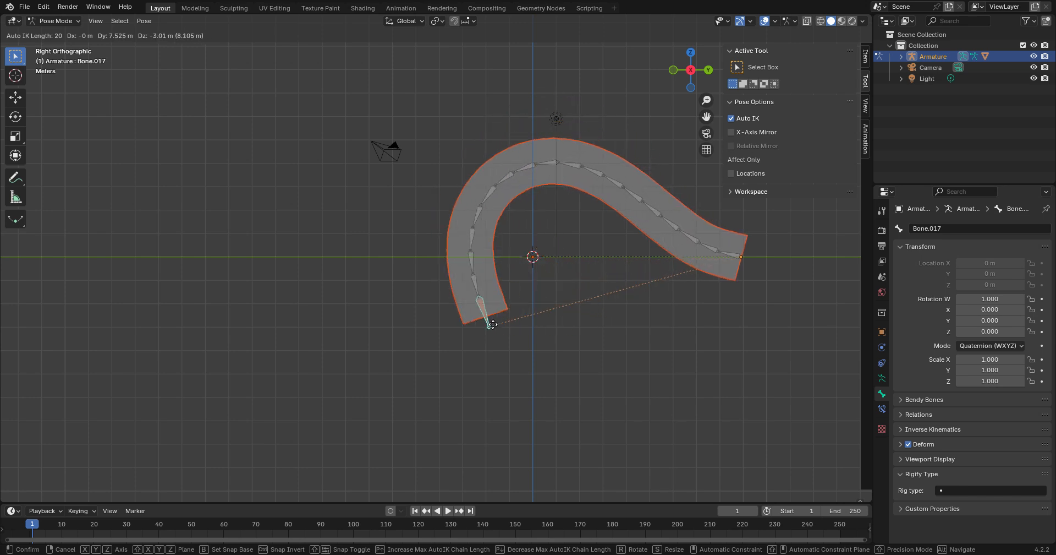
{"action": "left_click", "coordinate": [500, 307]}
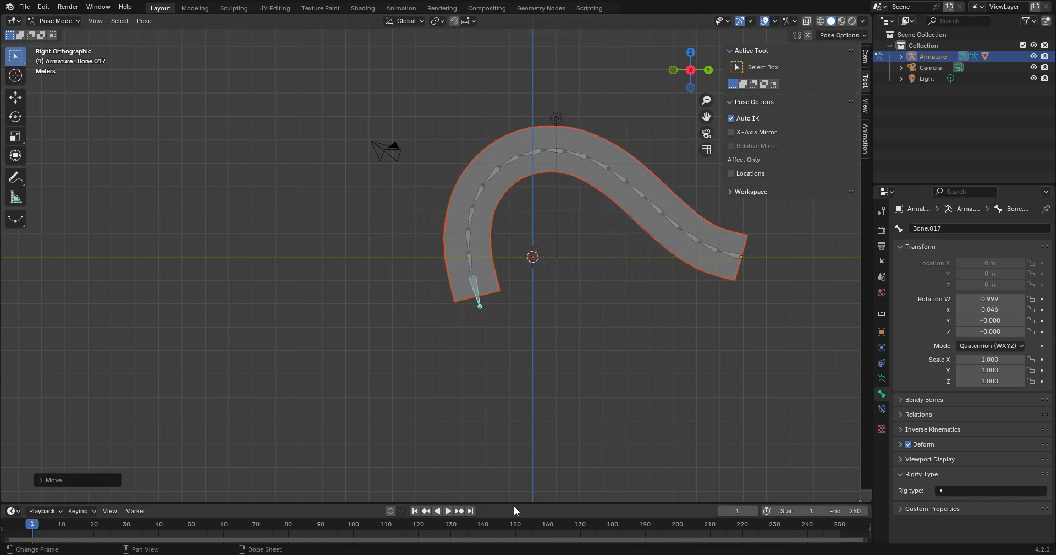
- Enlarge the timeline area and insert a keyframe for all bones of the arched pose at frame 1
{"action": "left_click_drag", "start_coordinate": [523, 503], "coordinate": [515, 316]}
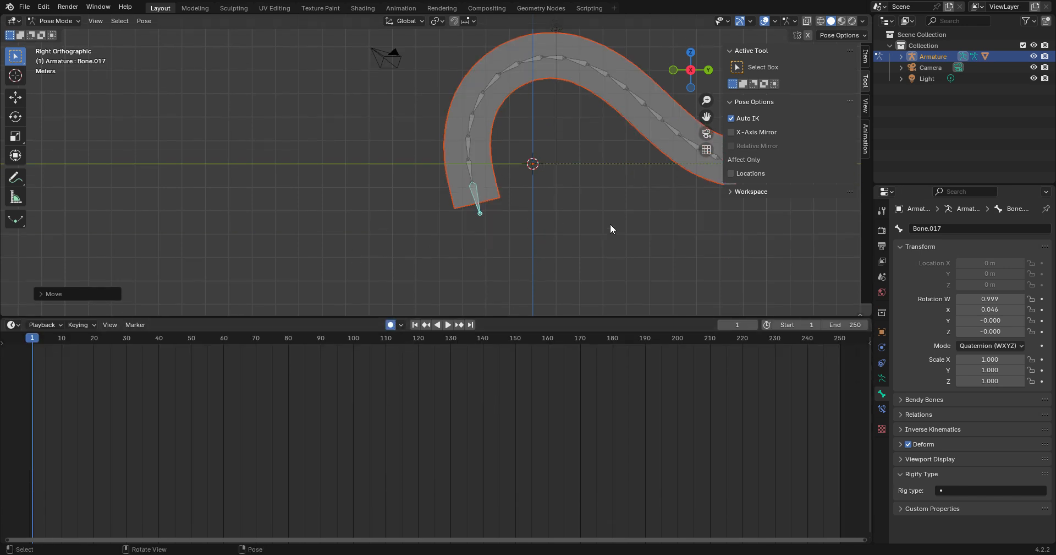
{"action": "key", "text": "a"}
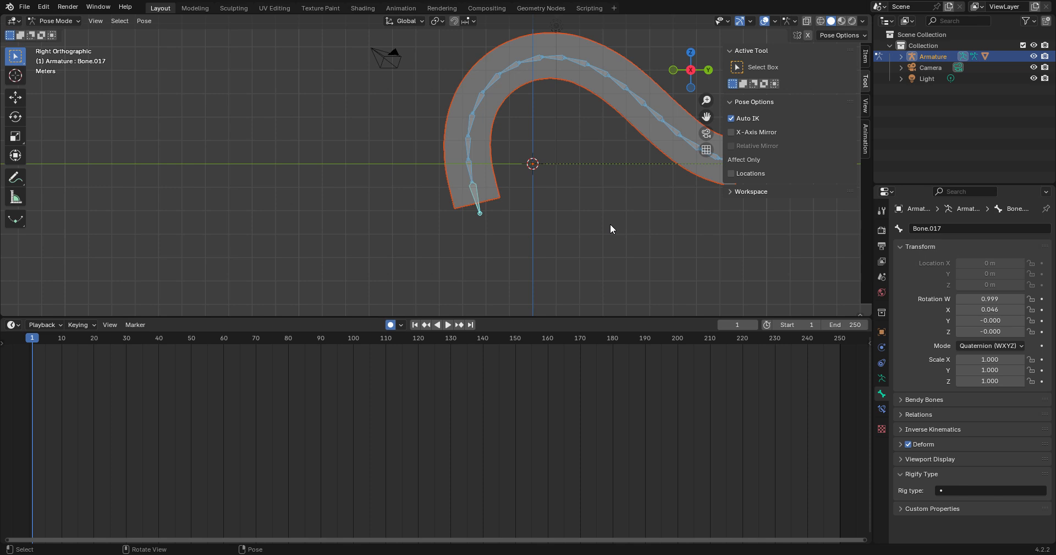
{"action": "key", "text": "i"}
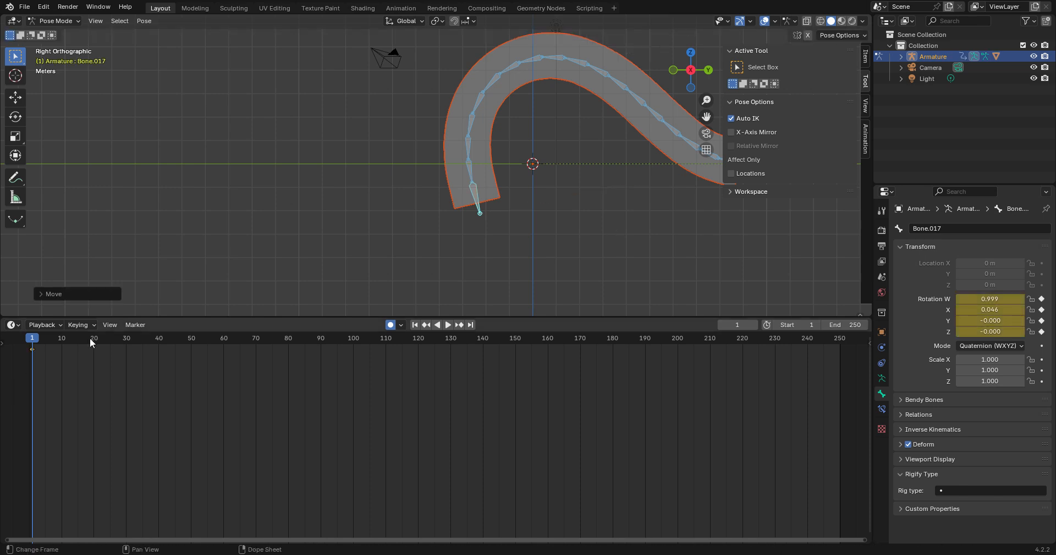
- Go to frame 40 and move Bone.017 outward so the arched beam straightens along the Y axis
{"action": "left_click", "coordinate": [159, 337]}
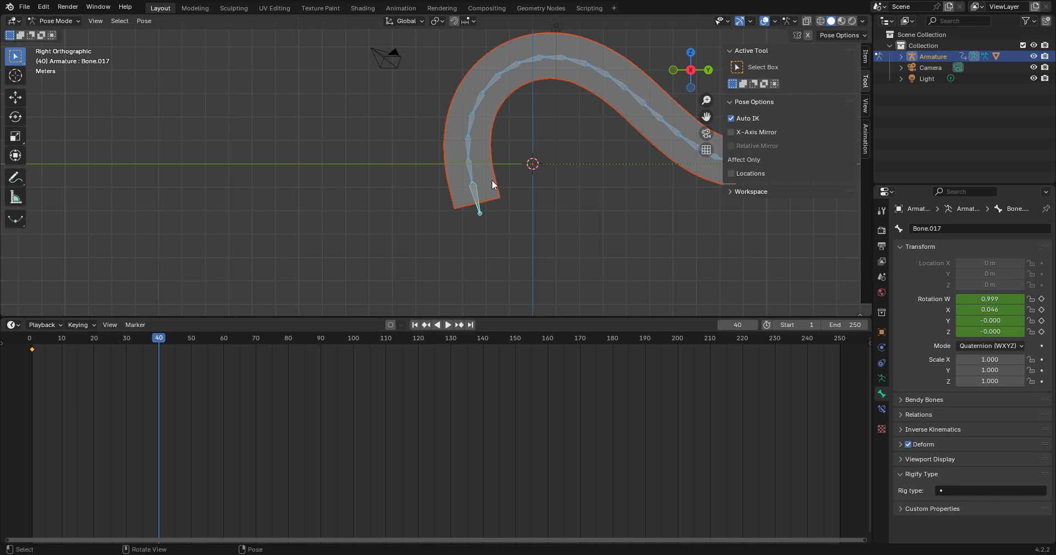
{"action": "left_click", "coordinate": [478, 202]}
{"action": "key", "text": "g"}
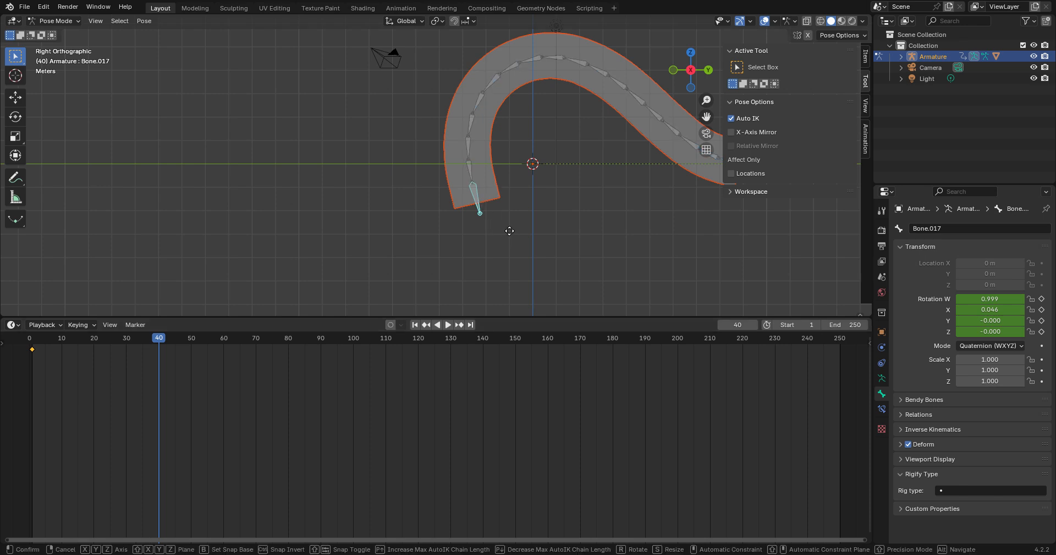
{"action": "left_click", "coordinate": [342, 196]}
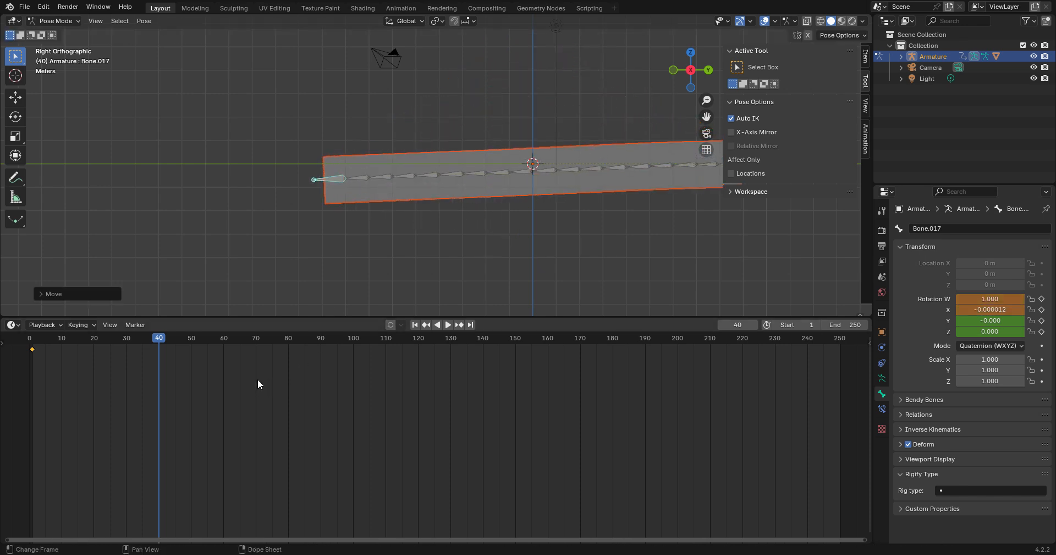
- Select all bones, enable Auto Keying and record the straightened pose at frame 40
{"action": "key", "text": "a"}
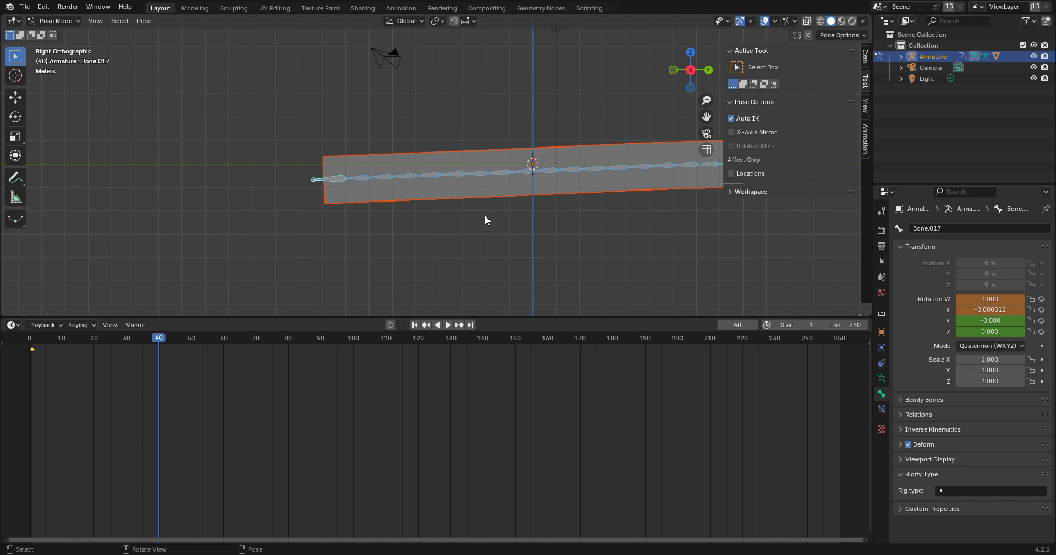
{"action": "left_click", "coordinate": [391, 325]}
{"action": "key", "text": "g"}
{"action": "left_click", "coordinate": [486, 236]}
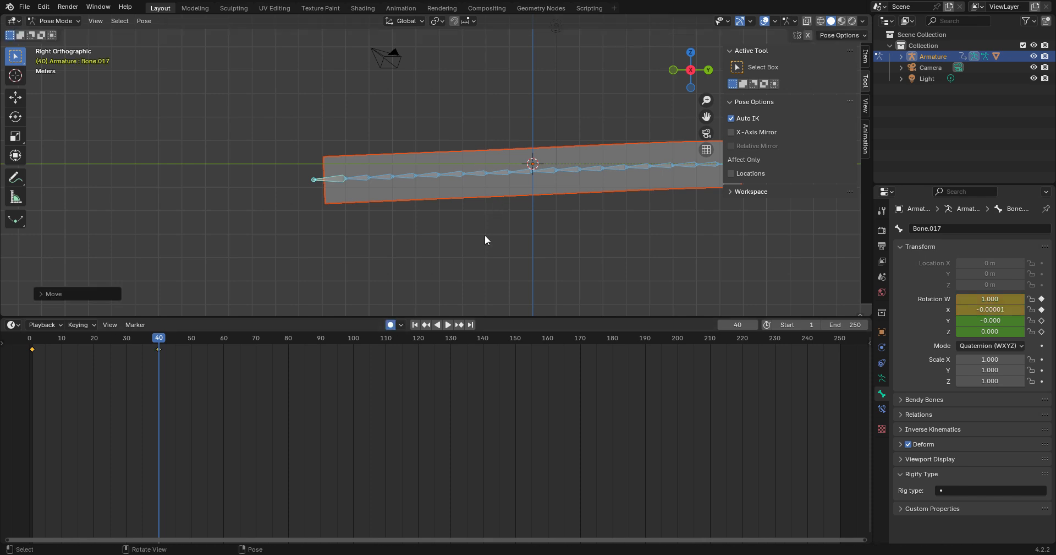
- From frame 49, record a live movement of Bone.017 during playback with Auto Keying, and replay part of the recorded motion
{"action": "left_click_drag", "start_coordinate": [139, 341], "coordinate": [188, 352]}
{"action": "left_click", "coordinate": [335, 182]}
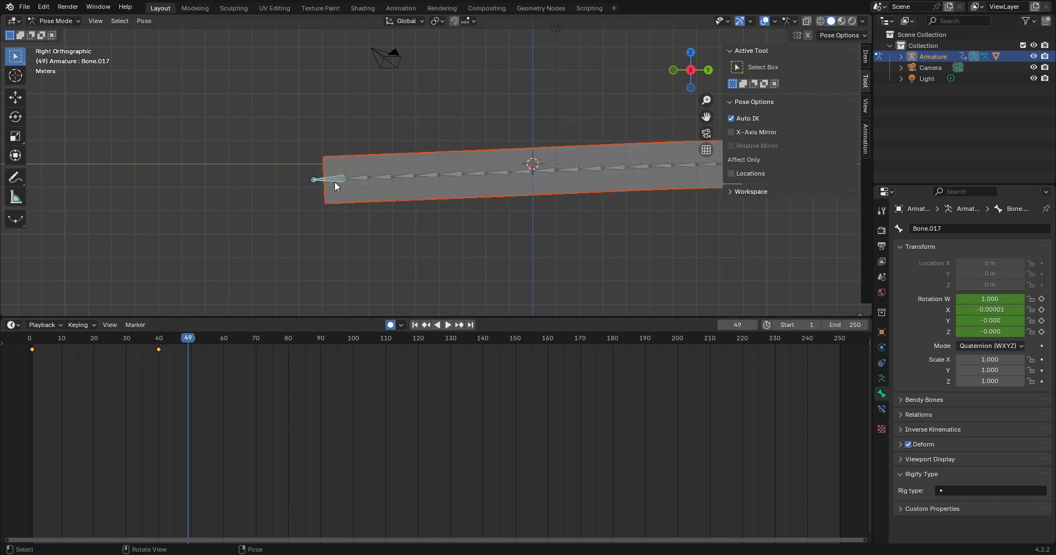
{"action": "key", "text": "space"}
{"action": "key", "text": "g"}
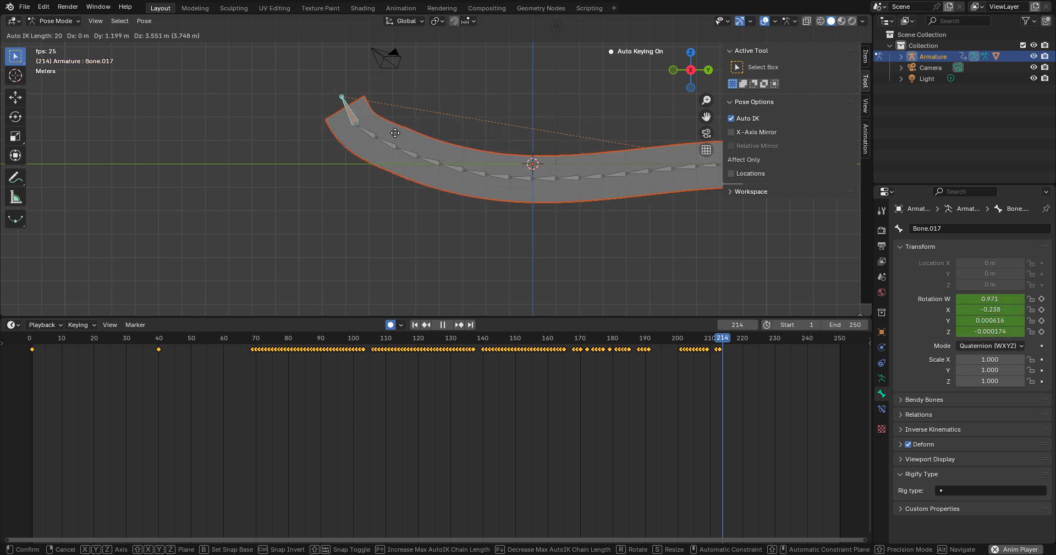
{"action": "left_click", "coordinate": [448, 137]}
{"action": "left_click", "coordinate": [245, 337]}
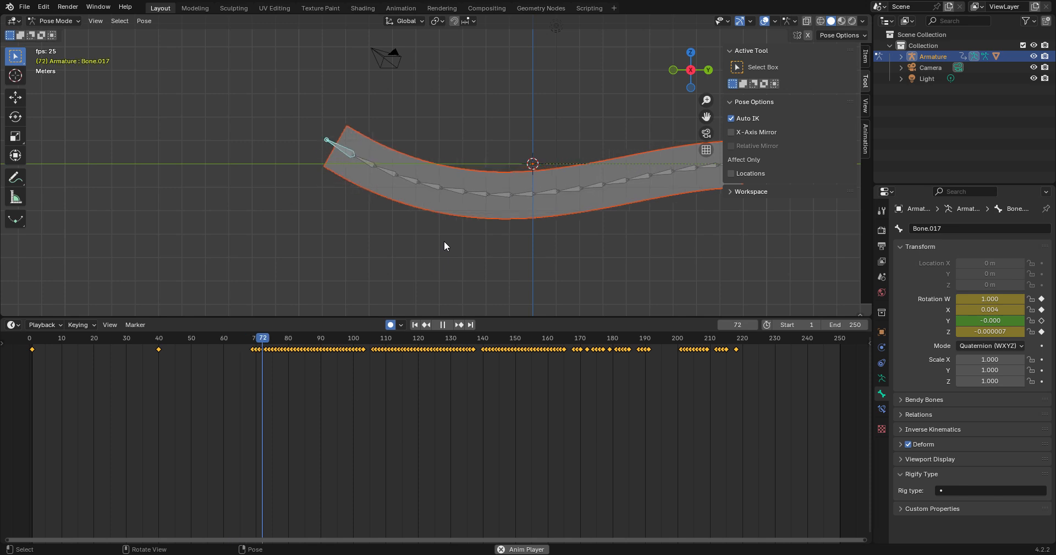
{"action": "key", "text": "space"}
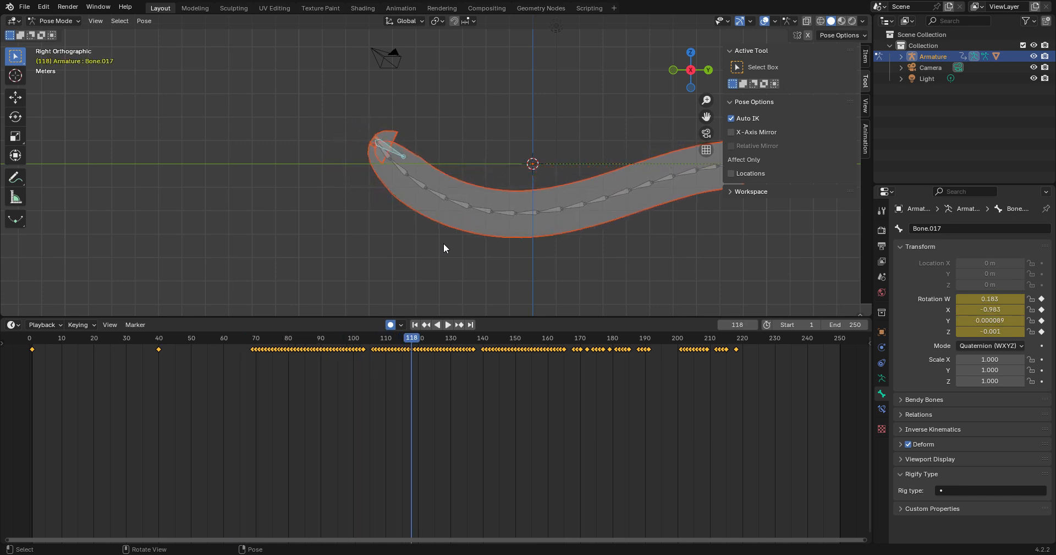
- Undo the recorded motion, the keyframes at frames 40 and 1, and the arch, back to the straight beam
{"action": "key", "text": "ctrl+z"}
{"action": "key", "text": "ctrl+z"}
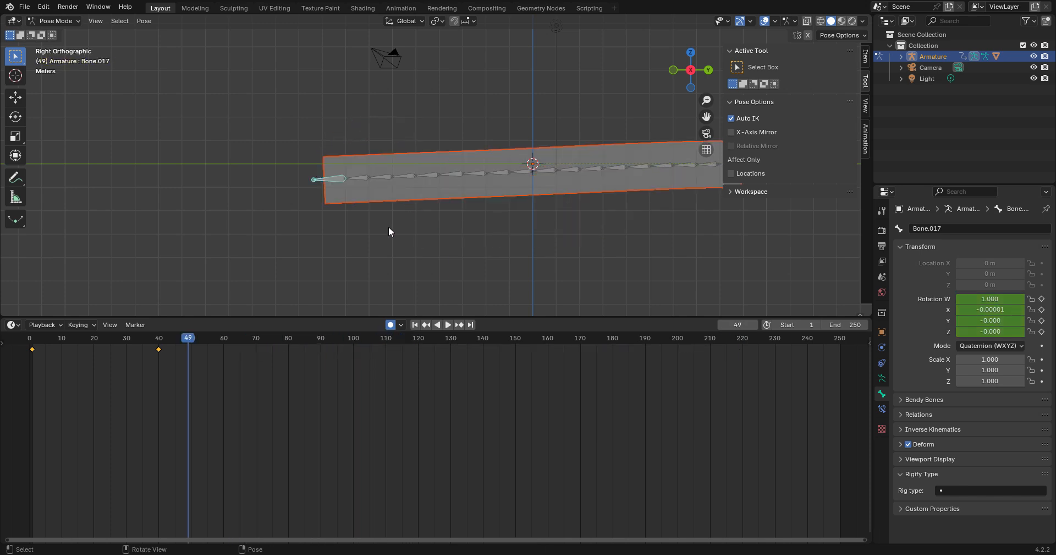
{"action": "key", "text": "ctrl+z"}
{"action": "key", "text": "ctrl+z"}
{"action": "key", "text": "ctrl+z"}
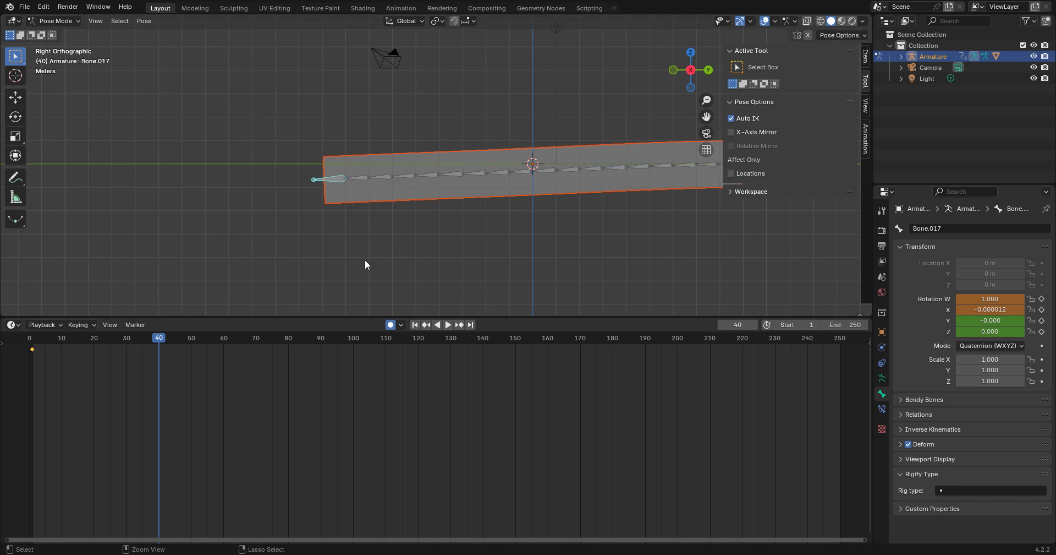
{"action": "key", "text": "ctrl+z"}
{"action": "key", "text": "ctrl+z"}
{"action": "key", "text": "ctrl+z"}
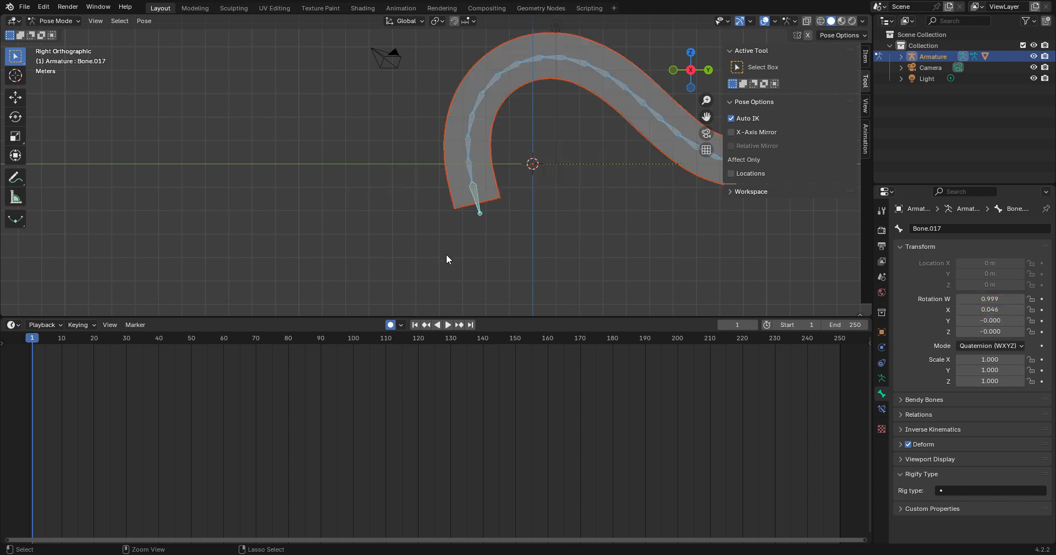
{"action": "key", "text": "ctrl+z"}
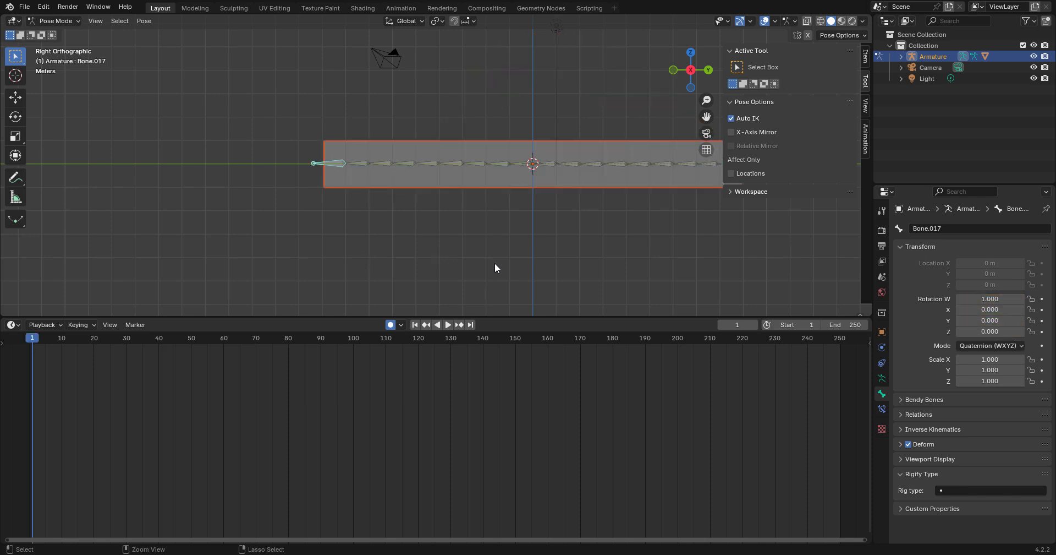
- Select Bone.015, enter Edit Mode on the armature and switch it to Object Mode
{"action": "scroll", "coordinate": [474, 237], "scroll_direction": "up", "scroll_amount": 6}
{"action": "scroll", "coordinate": [474, 235], "scroll_direction": "down", "scroll_amount": 9}
{"action": "middle_click_drag", "start_coordinate": [474, 234], "coordinate": [493, 188]}
{"action": "scroll", "coordinate": [491, 189], "scroll_direction": "up", "scroll_amount": 3}
{"action": "left_click", "coordinate": [414, 151]}
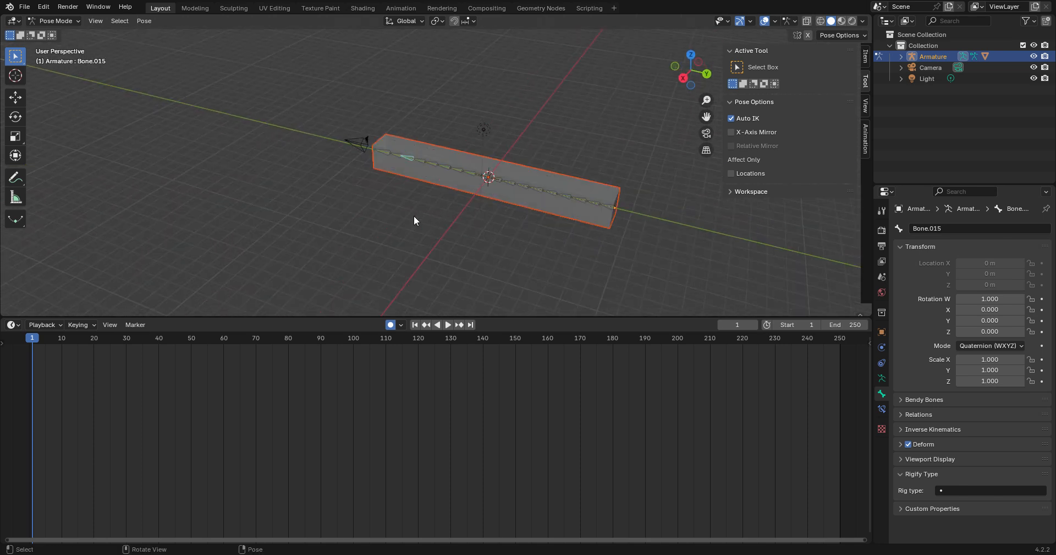
{"action": "middle_click_drag", "start_coordinate": [415, 219], "coordinate": [368, 132]}
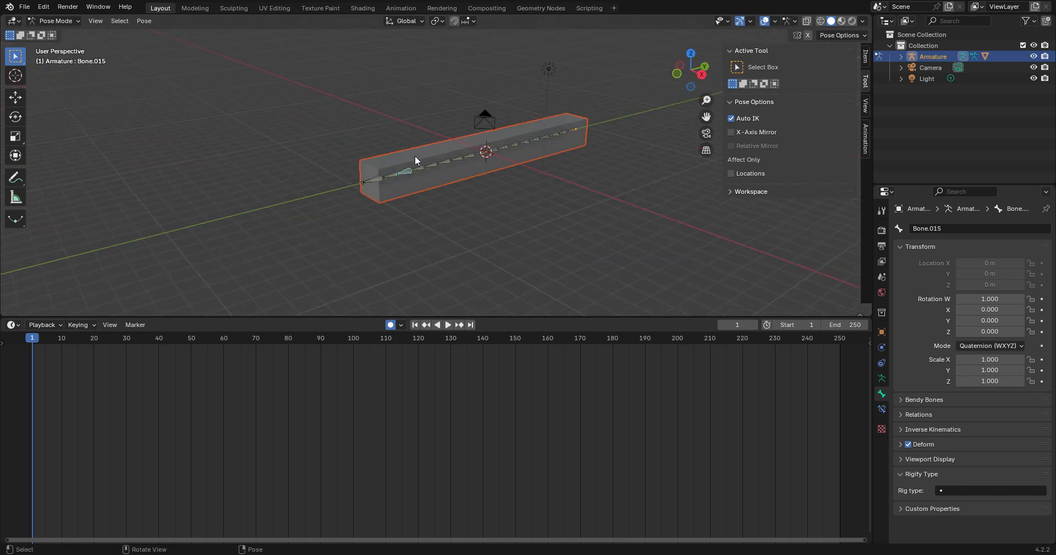
{"action": "key", "text": "Tab"}
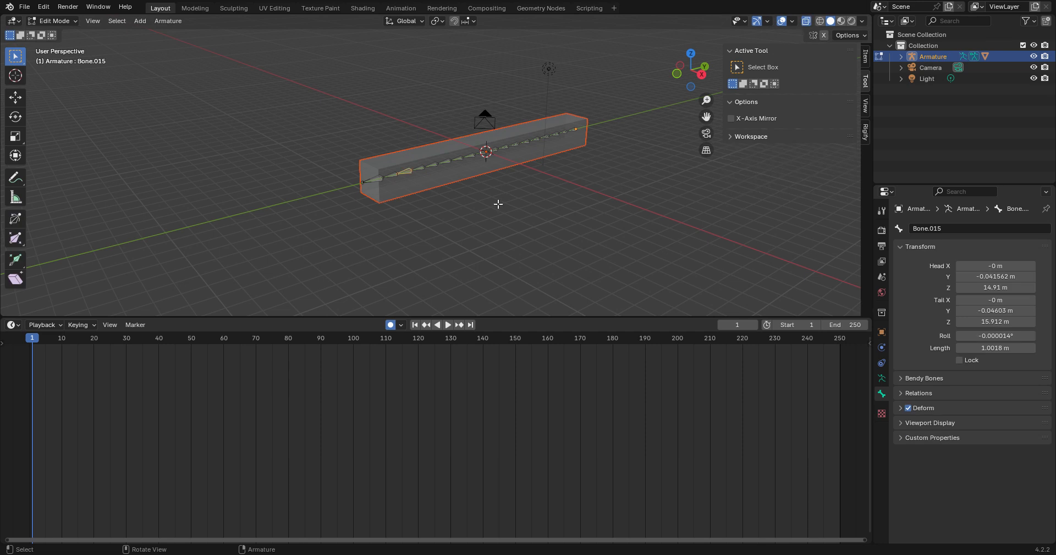
{"action": "middle_click_drag", "start_coordinate": [498, 204], "coordinate": [566, 214]}
{"action": "left_click", "coordinate": [55, 21]}
{"action": "left_click", "coordinate": [61, 33]}
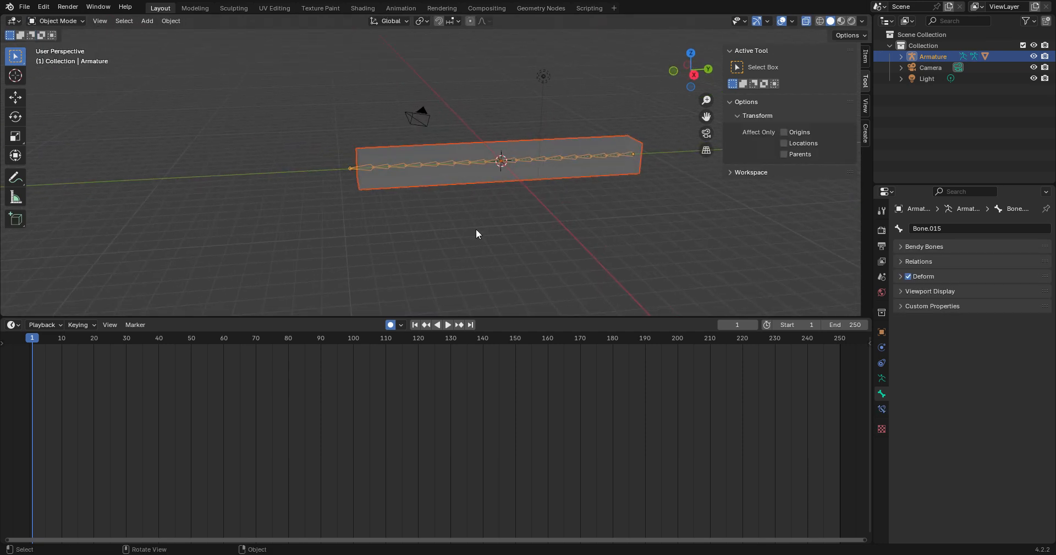
- Select Bone.017 in Edit Mode, return to Pose Mode and try to fold the beam by moving that bone
{"action": "key", "text": "Tab"}
{"action": "left_click", "coordinate": [358, 166]}
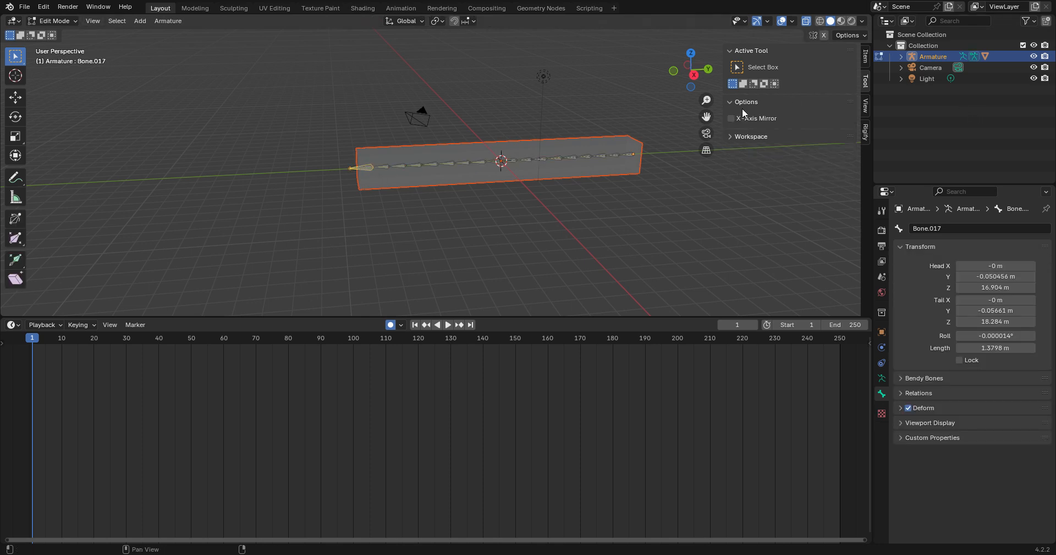
{"action": "left_click", "coordinate": [53, 21]}
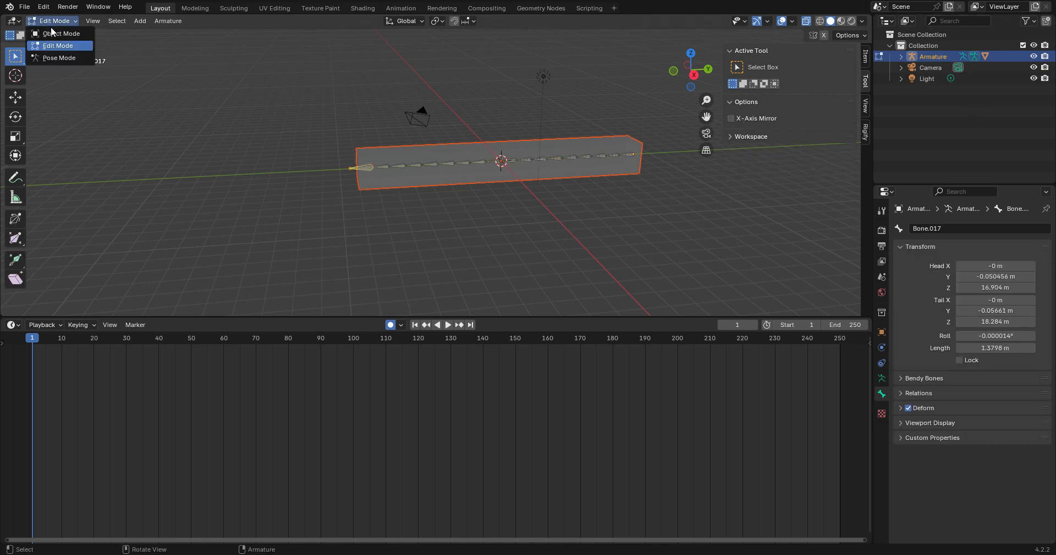
{"action": "left_click", "coordinate": [55, 59]}
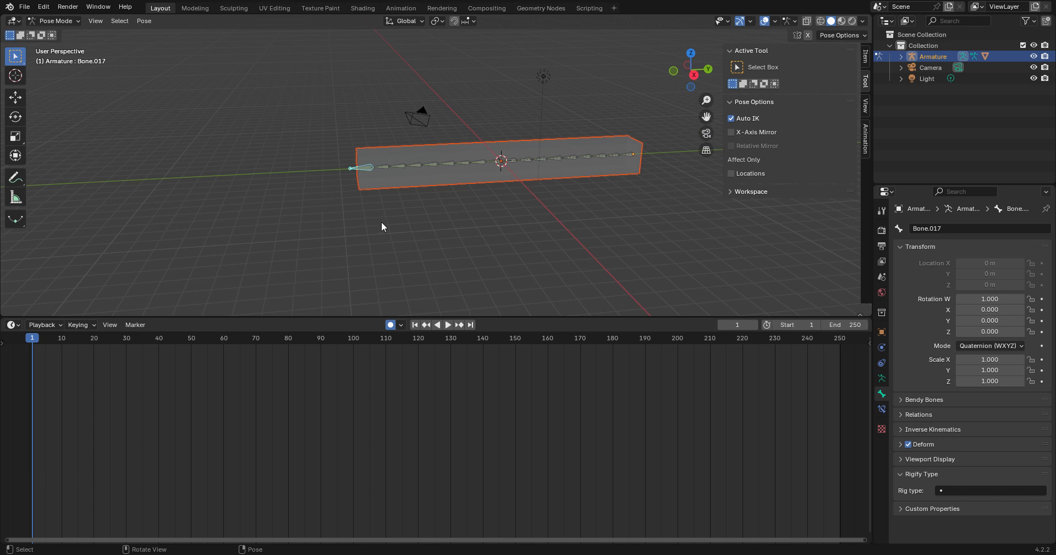
{"action": "key", "text": "g"}
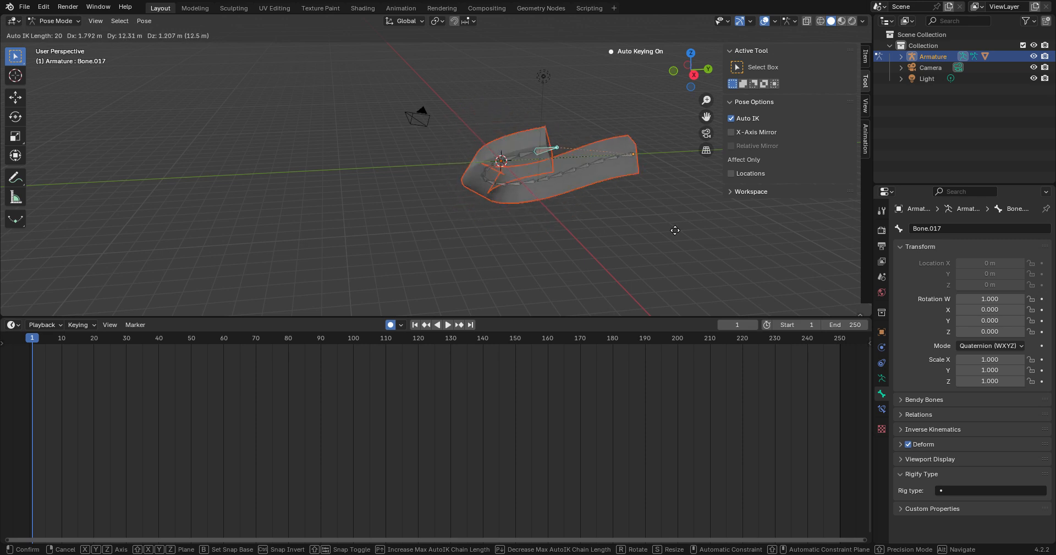
{"action": "key", "text": "Escape"}
{"action": "middle_click_drag", "start_coordinate": [236, 187], "coordinate": [545, 195]}
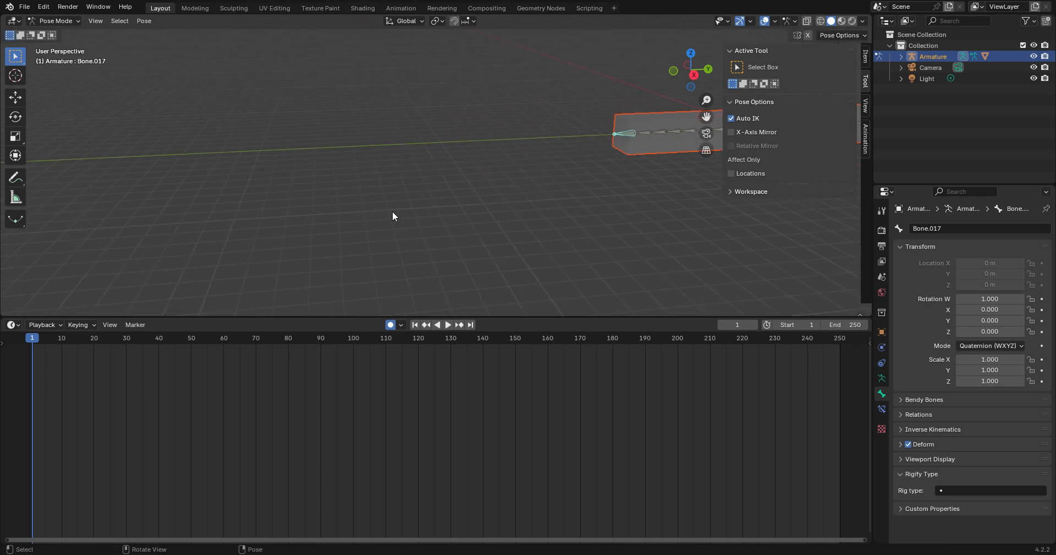
- Switch to Object Mode and add a mesh cube at the world origin
{"action": "key", "text": "Tab"}
{"action": "left_click", "coordinate": [61, 24]}
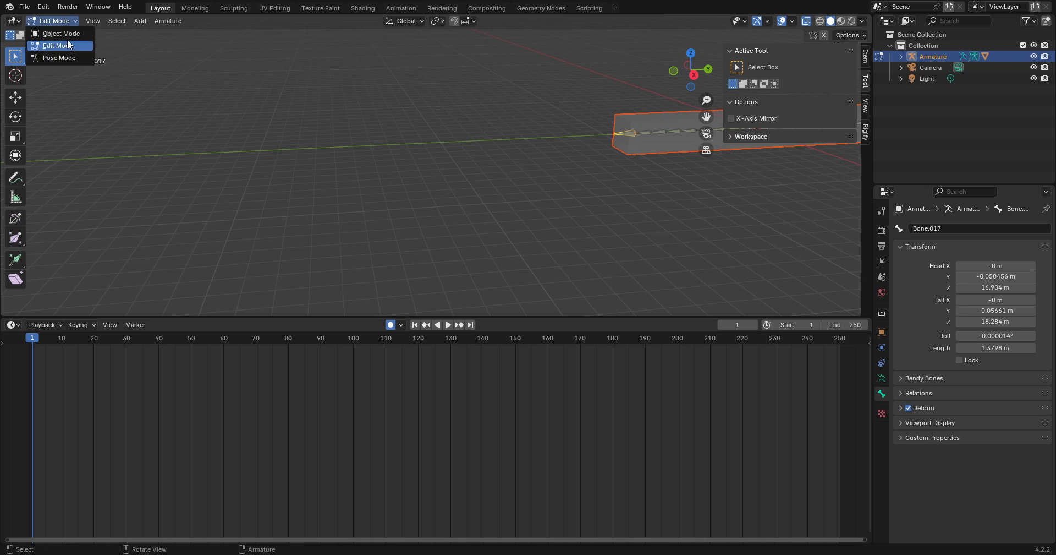
{"action": "left_click", "coordinate": [49, 32]}
{"action": "key", "text": "shift+a"}
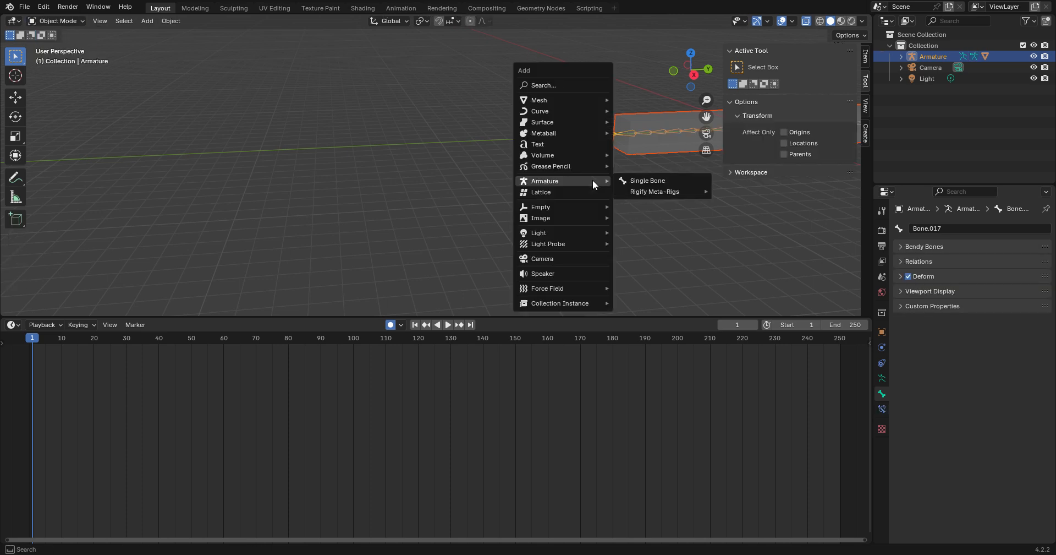
{"action": "mouse_move", "coordinate": [578, 100]}
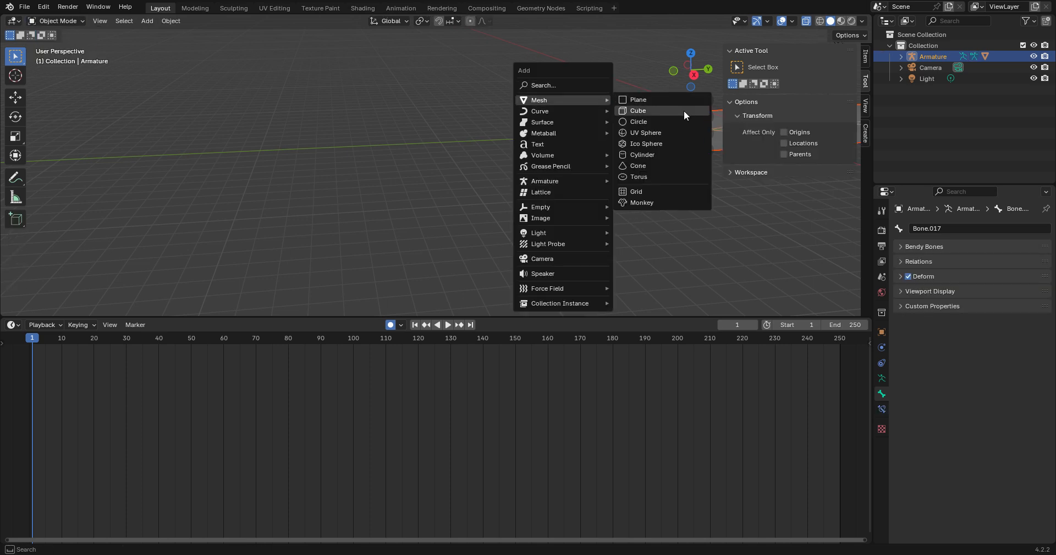
{"action": "left_click", "coordinate": [684, 110]}
- Move the new cube along the Y axis to about -36.95 m, away from the beam
{"action": "scroll", "coordinate": [652, 185], "scroll_direction": "down", "scroll_amount": 6}
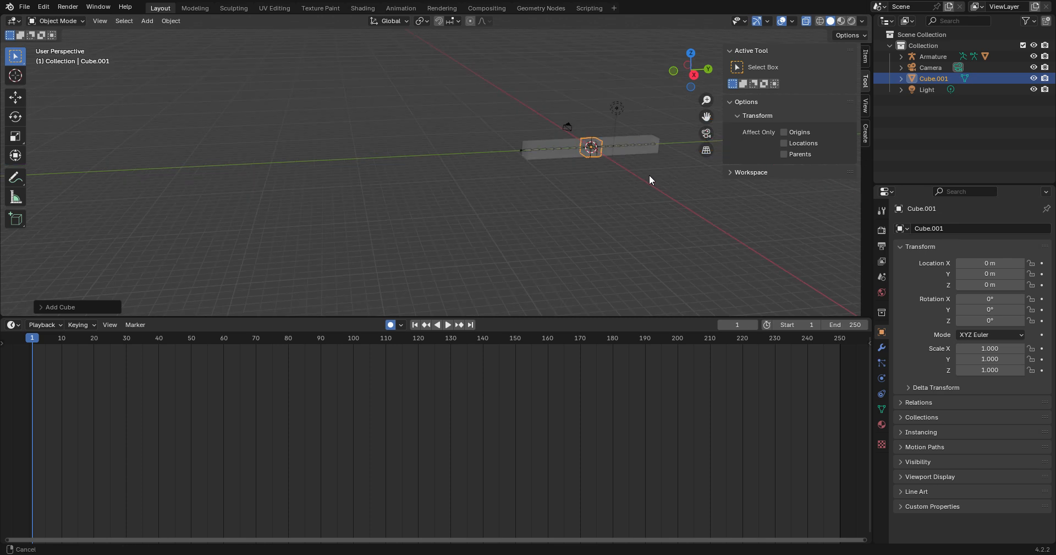
{"action": "middle_click_drag", "start_coordinate": [649, 175], "coordinate": [546, 175], "text": "shift"}
{"action": "key", "text": "g"}
{"action": "key", "text": "y"}
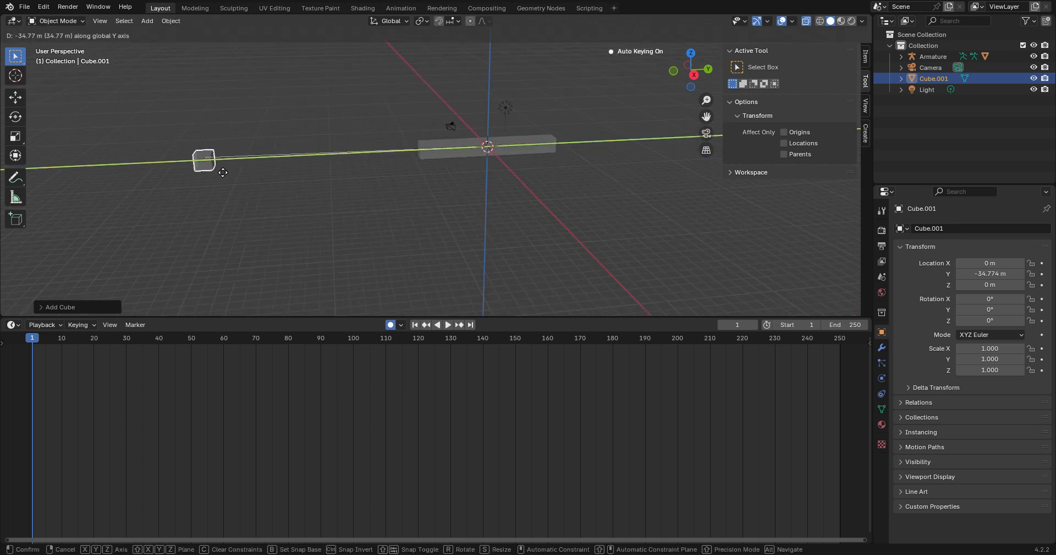
{"action": "left_click", "coordinate": [206, 168]}
- Scale the cube along the Y axis to about 0.615
{"action": "middle_click_drag", "start_coordinate": [207, 168], "coordinate": [378, 211], "text": "shift"}
{"action": "scroll", "coordinate": [511, 171], "scroll_direction": "up", "scroll_amount": 8}
{"action": "key", "text": "s"}
{"action": "key", "text": "y"}
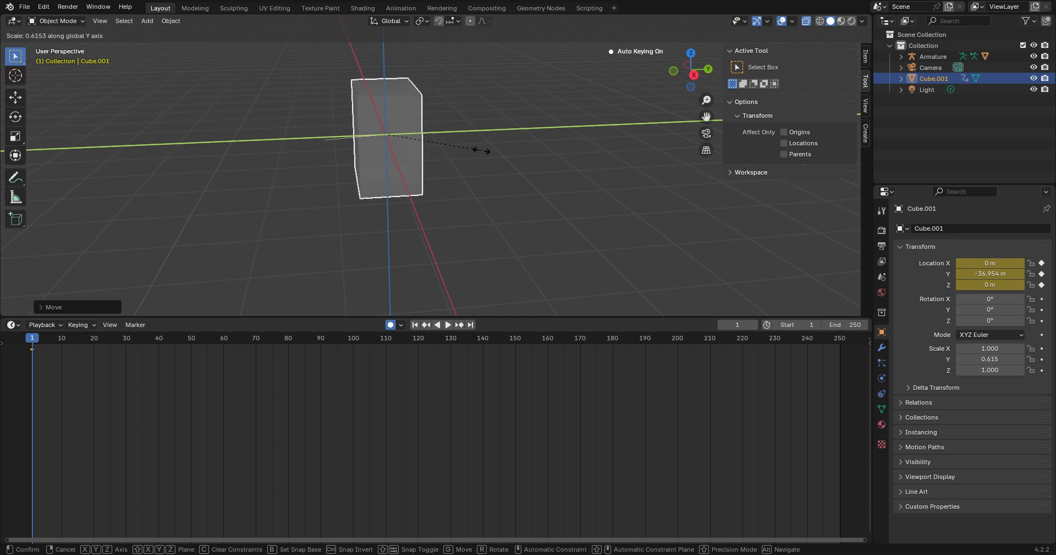
{"action": "left_click", "coordinate": [483, 153]}
- Copy and paste the flattened cube, and raise the copy along the Z axis above the original
{"action": "middle_click_drag", "start_coordinate": [328, 182], "coordinate": [398, 205]}
{"action": "key", "text": "ctrl+c"}
{"action": "key", "text": "ctrl+v"}
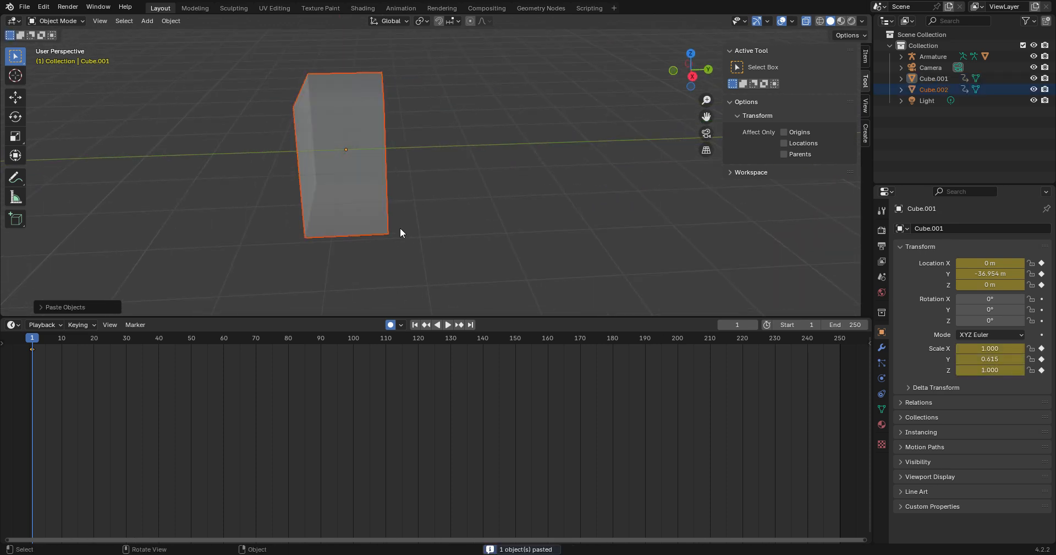
{"action": "key", "text": "g"}
{"action": "key", "text": "z"}
{"action": "left_click", "coordinate": [389, 112]}
- Shrink the copied block uniformly and stretch it along the Z axis into a narrow column
{"action": "key", "text": "s"}
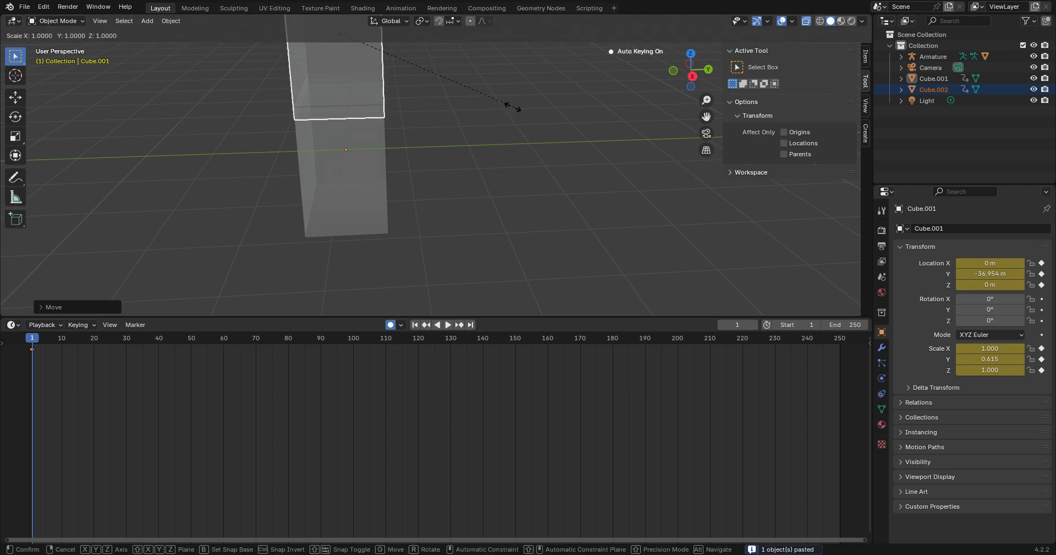
{"action": "left_click", "coordinate": [390, 104]}
{"action": "middle_click_drag", "start_coordinate": [389, 100], "coordinate": [338, 171]}
{"action": "middle_click_drag", "start_coordinate": [553, 114], "coordinate": [523, 90]}
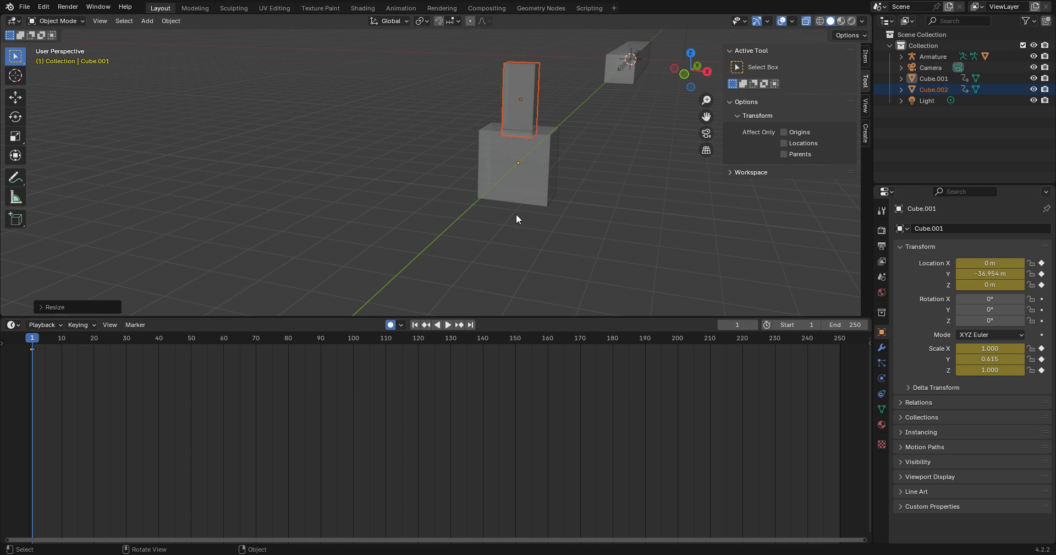
{"action": "key", "text": "s"}
{"action": "key", "text": "z"}
{"action": "left_click", "coordinate": [566, 111]}
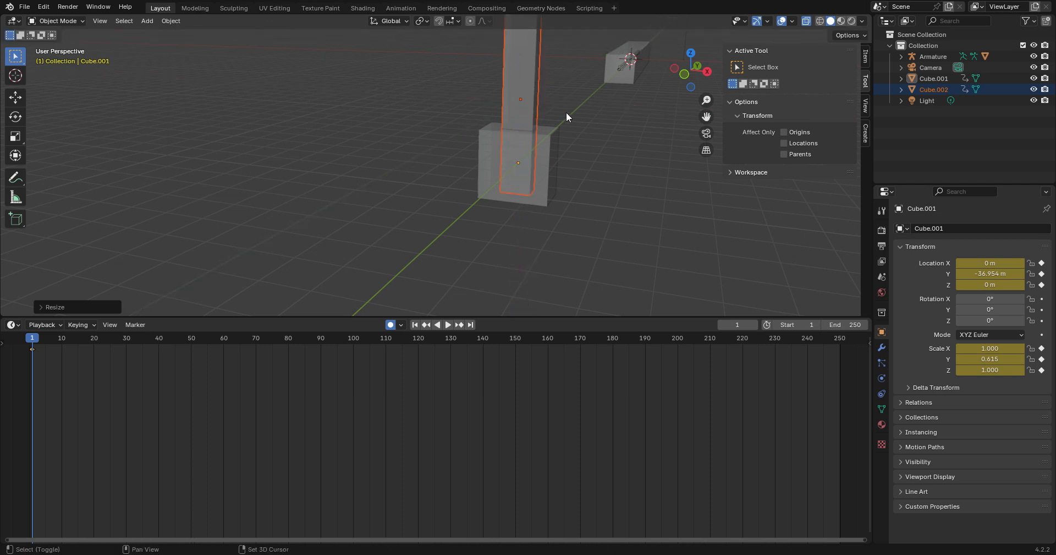
- Raise the column along the Z axis so its lower end sits higher inside the base block
{"action": "middle_click_drag", "start_coordinate": [566, 111], "coordinate": [454, 176], "text": "shift"}
{"action": "scroll", "coordinate": [454, 176], "scroll_direction": "up", "scroll_amount": 1}
{"action": "scroll", "coordinate": [454, 177], "scroll_direction": "down", "scroll_amount": 3}
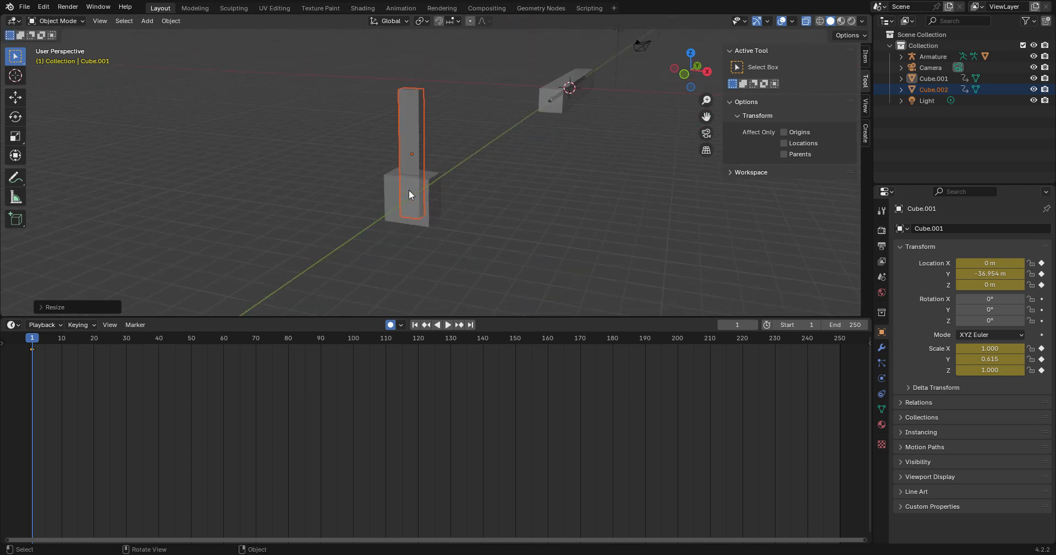
{"action": "key", "text": "g"}
{"action": "key", "text": "z"}
{"action": "left_click", "coordinate": [447, 270]}
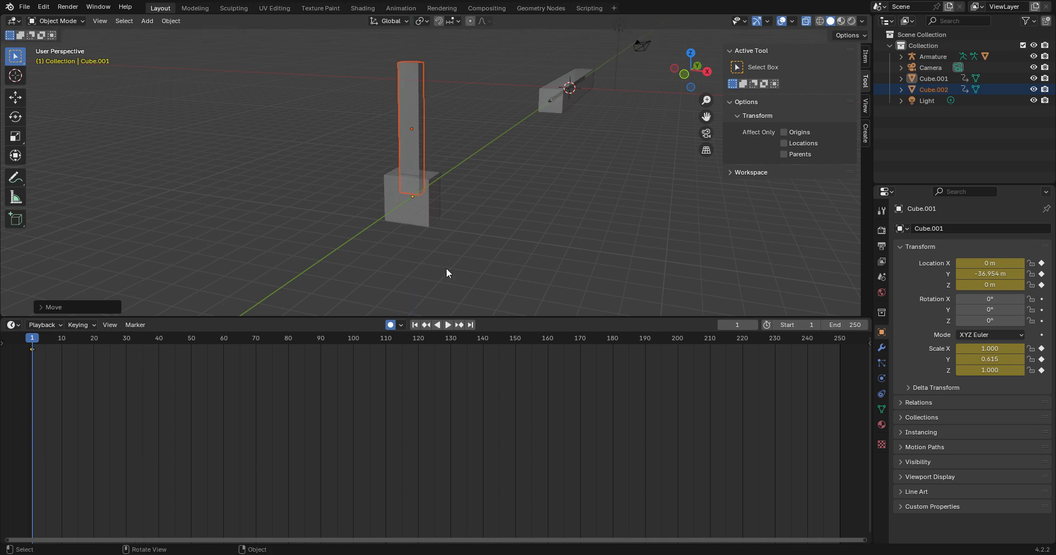
- Stretch the column along the Z axis to a scale of about 3.33 and raise it so its lower end sits near the base block's top
{"action": "key", "text": "s"}
{"action": "key", "text": "z"}
{"action": "left_click", "coordinate": [475, 296]}
{"action": "key", "text": "g"}
{"action": "key", "text": "z"}
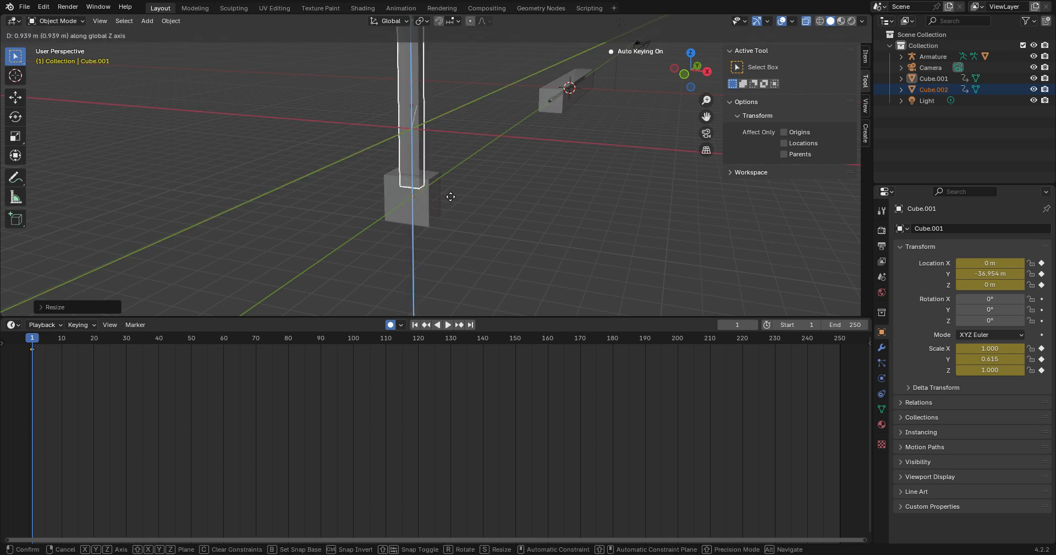
{"action": "left_click", "coordinate": [450, 196]}
- Copy and paste the column, and raise the copy about 6.4 m along the Z axis
{"action": "middle_click_drag", "start_coordinate": [371, 170], "coordinate": [476, 194]}
{"action": "key", "text": "ctrl+c"}
{"action": "key", "text": "ctrl+v"}
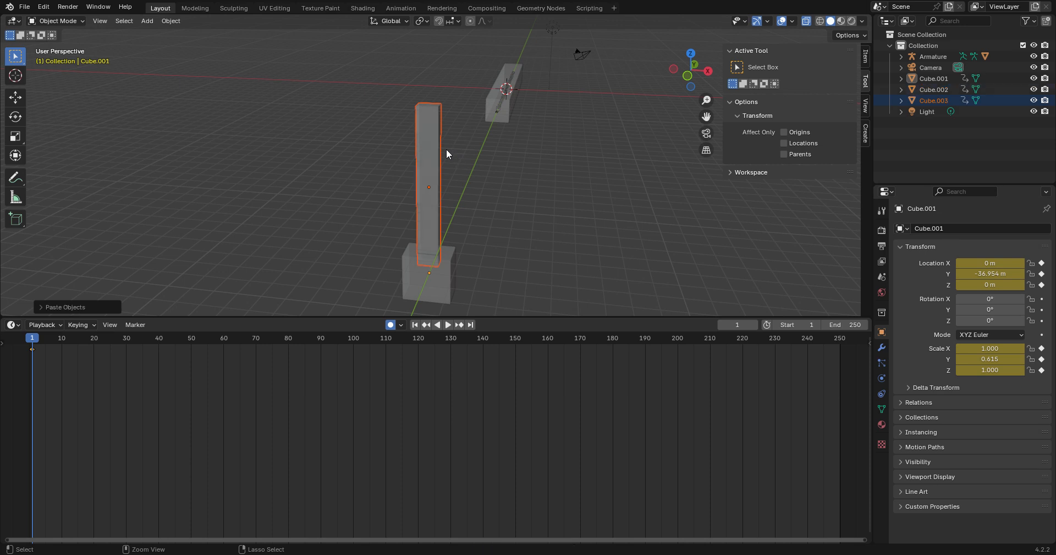
{"action": "key", "text": "g"}
{"action": "key", "text": "z"}
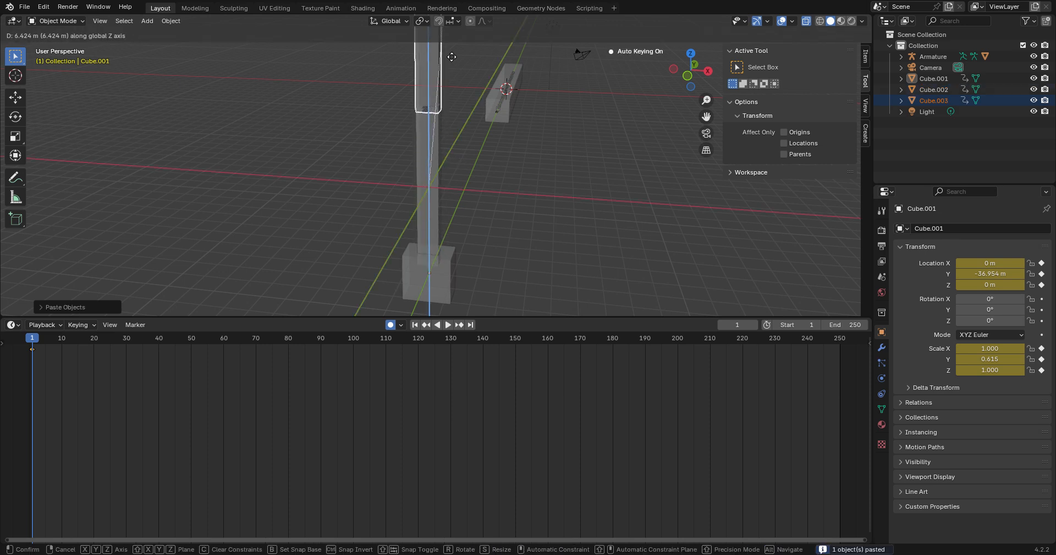
{"action": "left_click", "coordinate": [452, 57]}
- Lower the copied column along the Z axis to about 9.5 m so it overlaps the lower column's upper end
{"action": "middle_click_drag", "start_coordinate": [451, 56], "coordinate": [418, 78]}
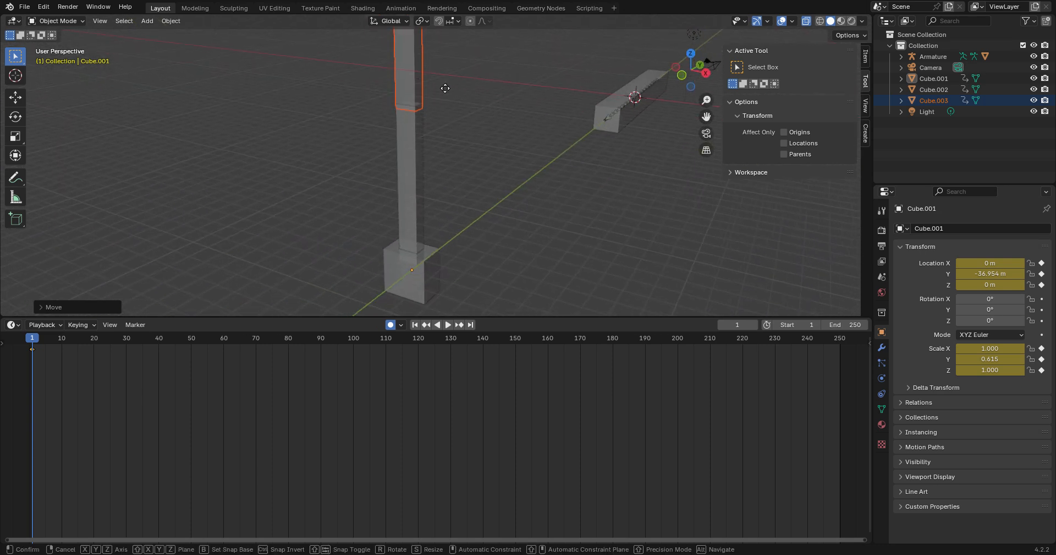
{"action": "key", "text": "g"}
{"action": "key", "text": "z"}
{"action": "left_click", "coordinate": [448, 110]}
{"action": "middle_click_drag", "start_coordinate": [450, 110], "coordinate": [374, 106]}
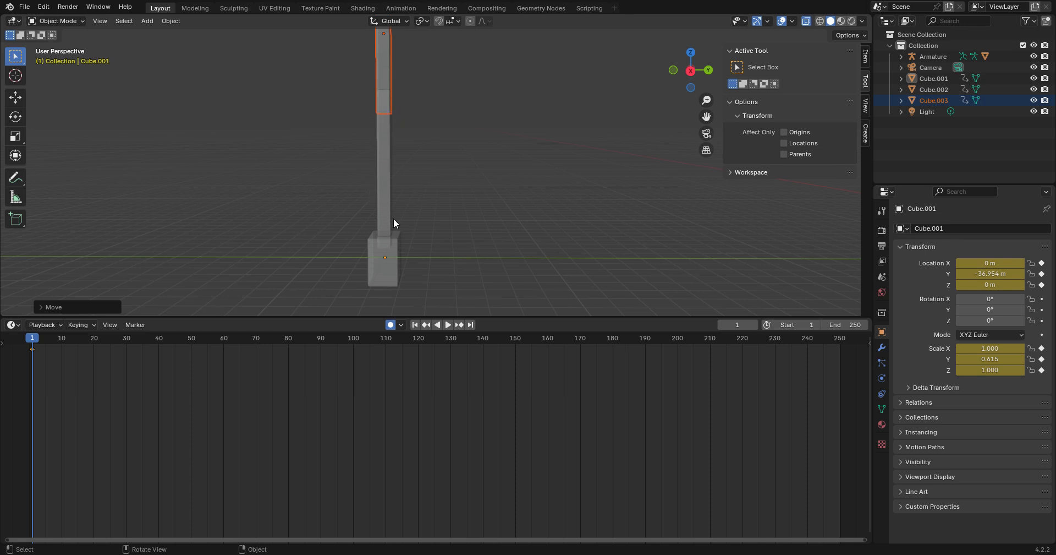
- Switch to the right orthographic view and add a second armature
{"action": "middle_click_drag", "start_coordinate": [391, 246], "coordinate": [361, 171]}
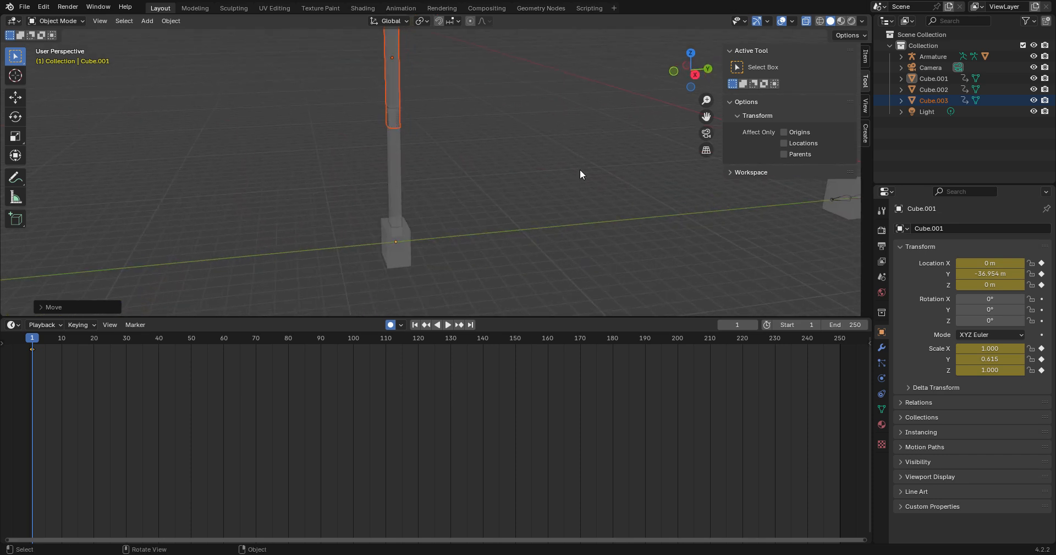
{"action": "left_click", "coordinate": [695, 75]}
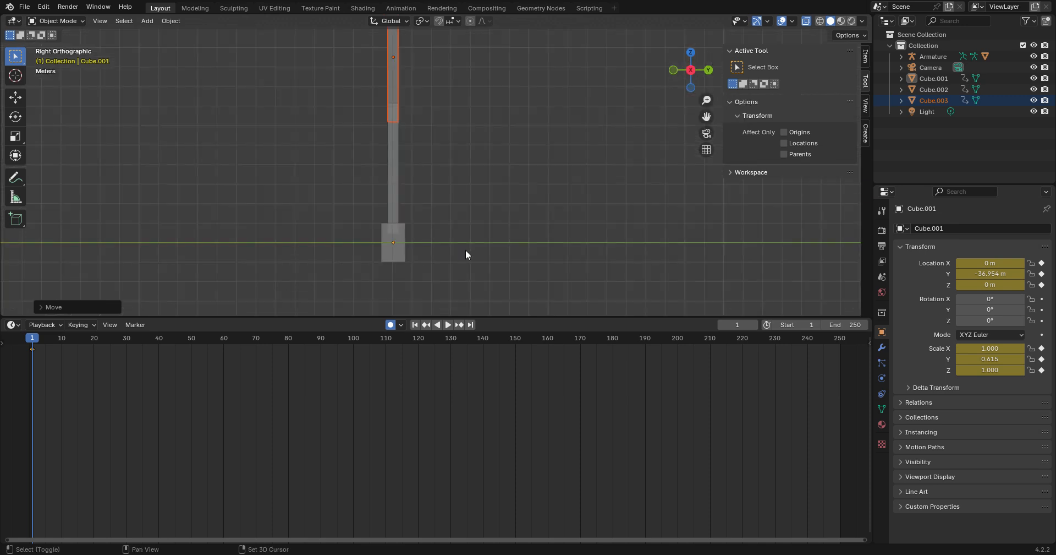
{"action": "key", "text": "shift+a"}
{"action": "mouse_move", "coordinate": [466, 250]}
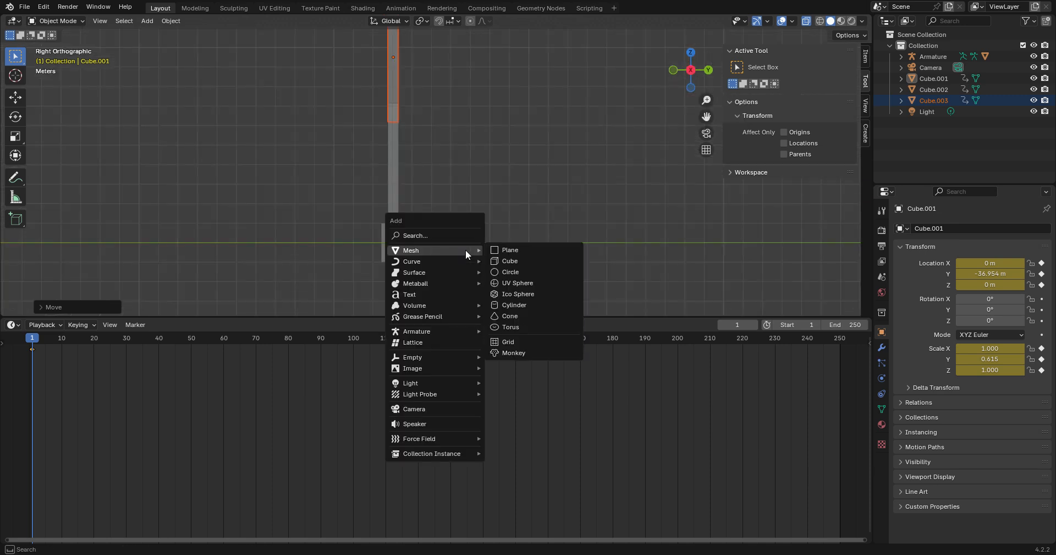
{"action": "mouse_move", "coordinate": [481, 330]}
{"action": "left_click", "coordinate": [520, 331]}
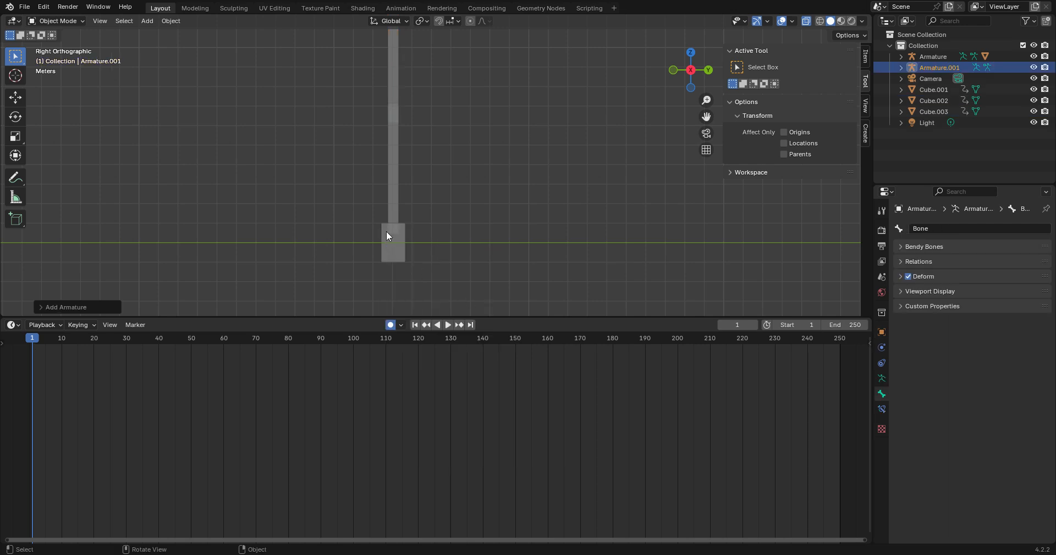
- Move the new armature along the Y axis until it is centred in the base block under the columns
{"action": "middle_click_drag", "start_coordinate": [797, 219], "coordinate": [349, 229], "text": "shift"}
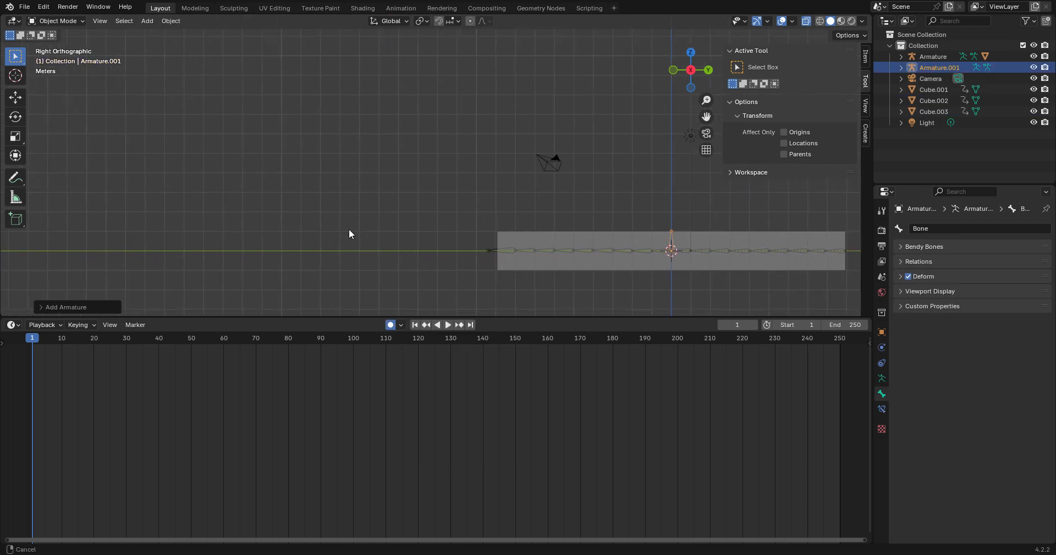
{"action": "key", "text": "g"}
{"action": "key", "text": "y"}
{"action": "left_click", "coordinate": [152, 241]}
{"action": "middle_click_drag", "start_coordinate": [242, 232], "coordinate": [589, 227], "text": "shift"}
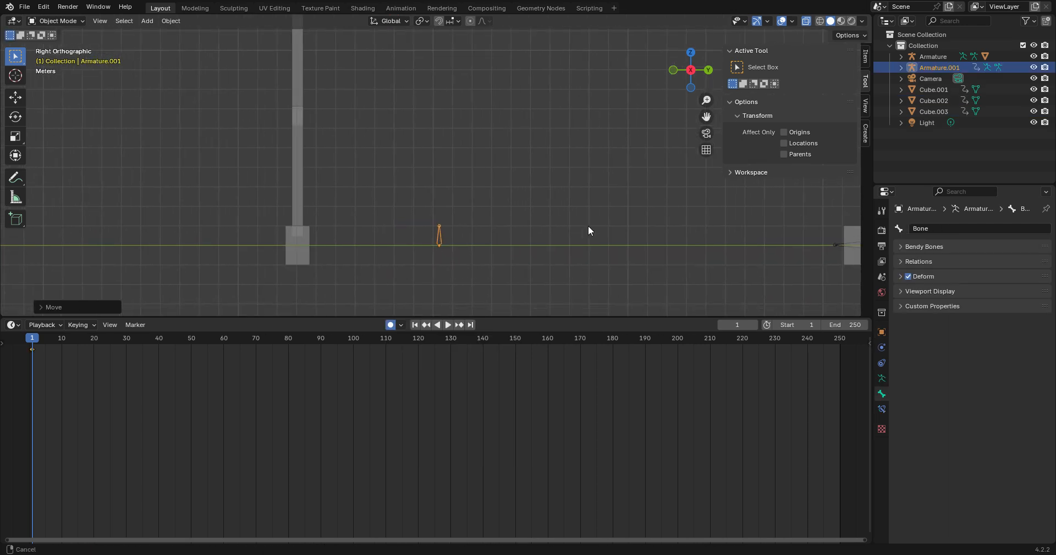
{"action": "key", "text": "g"}
{"action": "key", "text": "y"}
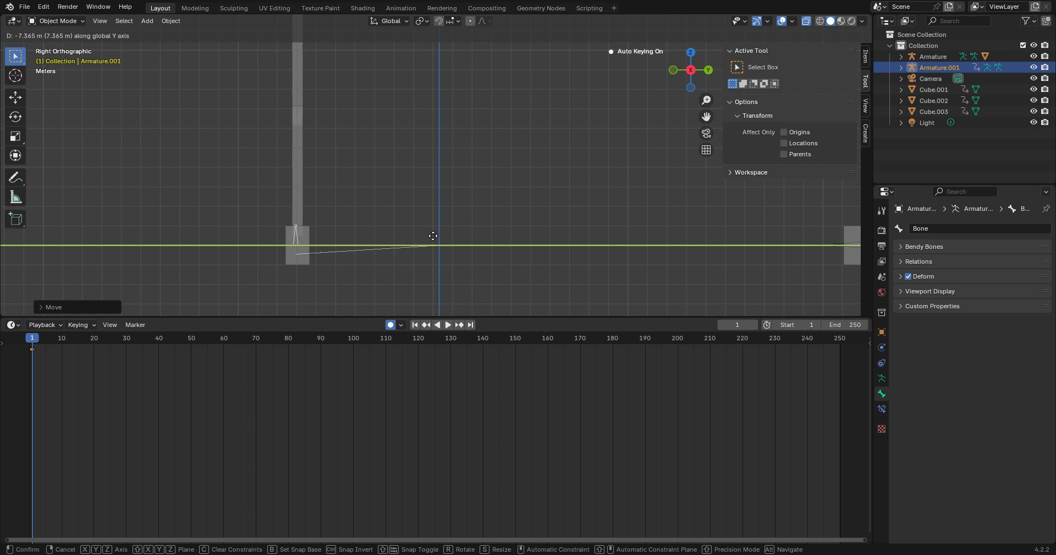
{"action": "left_click", "coordinate": [434, 236]}
- Lower the armature about 0.9 m along the Z axis so the bone starts near the base block's underside
{"action": "scroll", "coordinate": [314, 243], "scroll_direction": "up", "scroll_amount": 5}
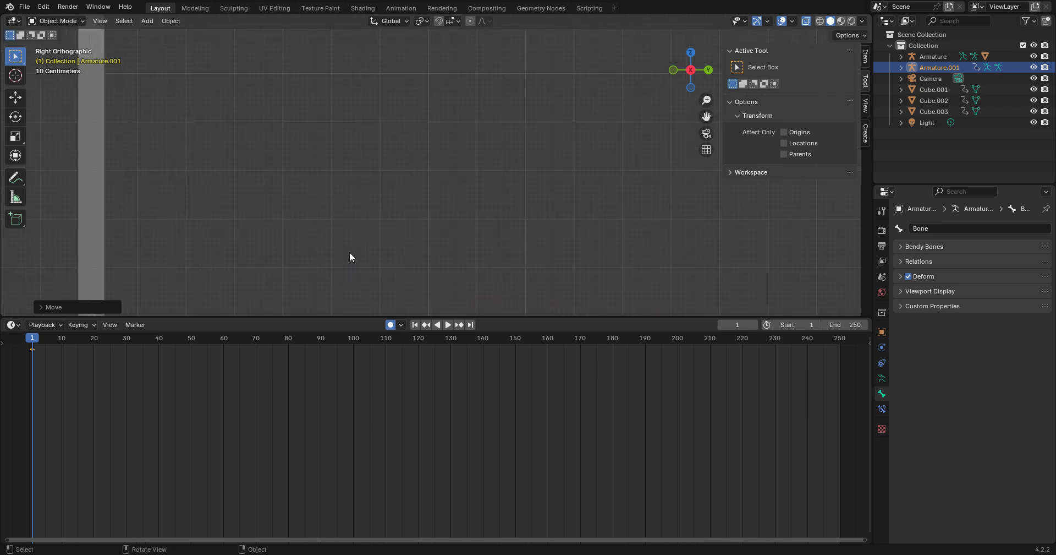
{"action": "scroll", "coordinate": [349, 252], "scroll_direction": "down", "scroll_amount": 4}
{"action": "scroll", "coordinate": [353, 239], "scroll_direction": "up", "scroll_amount": 1}
{"action": "middle_click_drag", "start_coordinate": [350, 246], "coordinate": [539, 120], "text": "shift"}
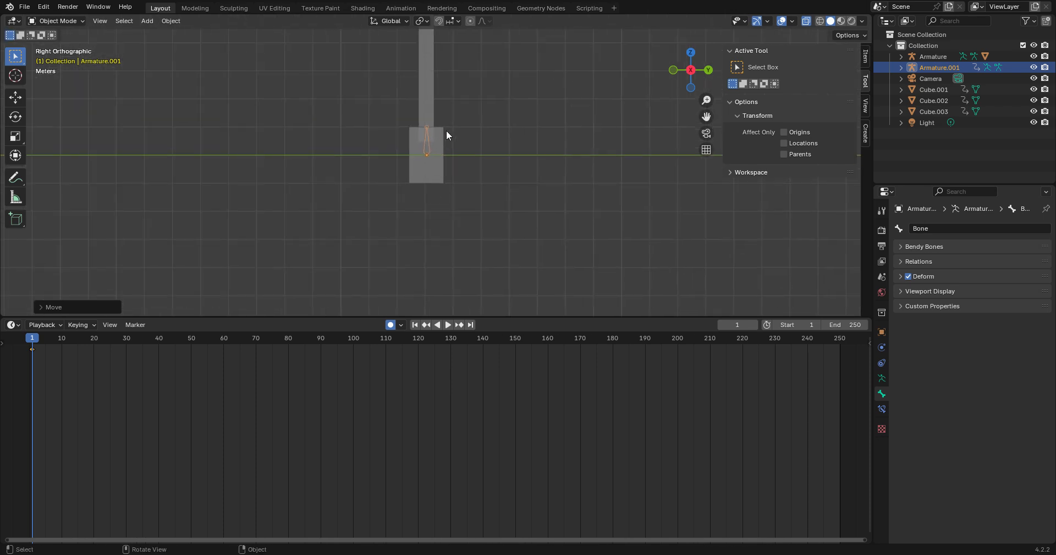
{"action": "key", "text": "g"}
{"action": "key", "text": "z"}
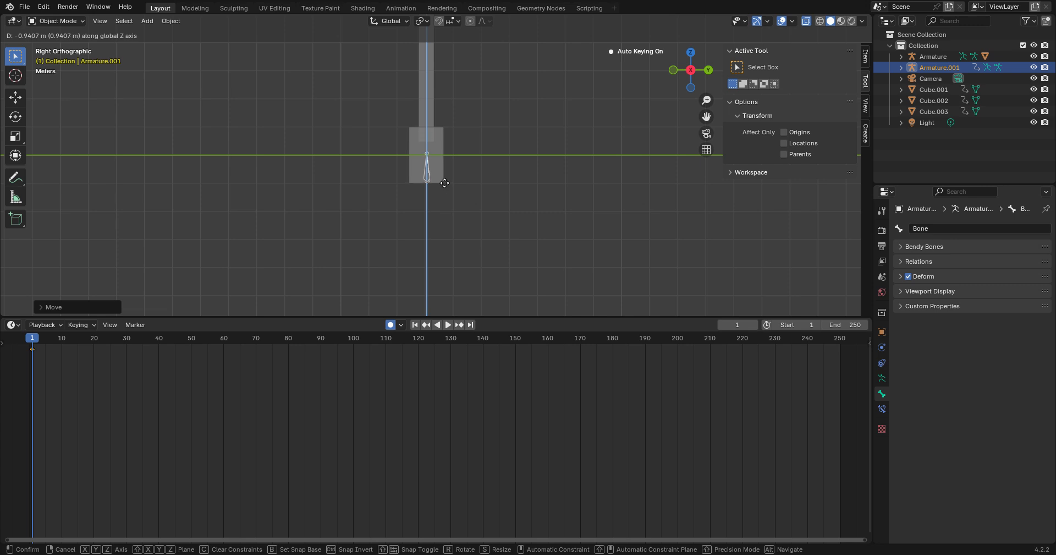
{"action": "left_click", "coordinate": [444, 180]}
- Enter Edit Mode and raise the bone's tip about 0.59 m along the Z axis
{"action": "key", "text": "Tab"}
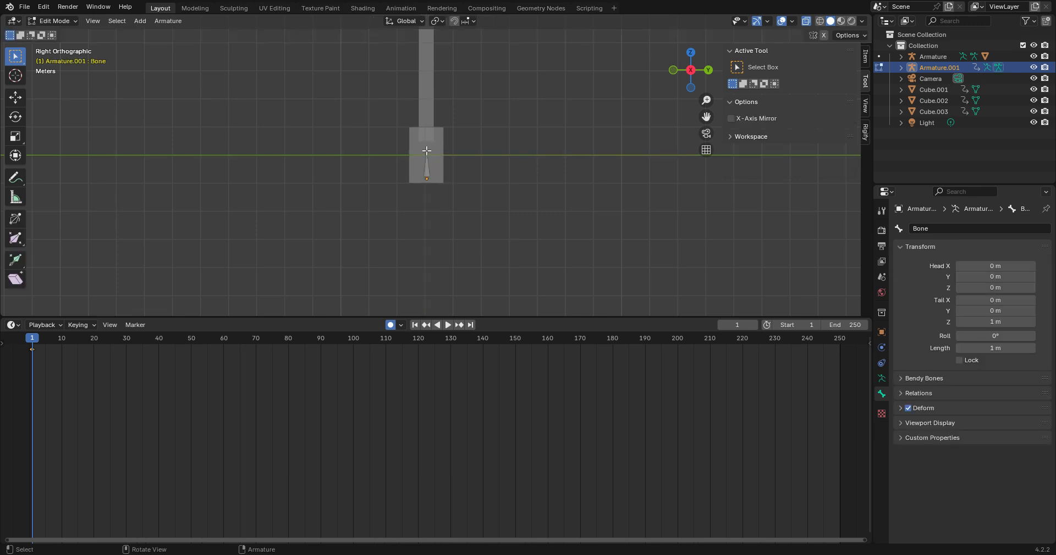
{"action": "key", "text": "g"}
{"action": "key", "text": "z"}
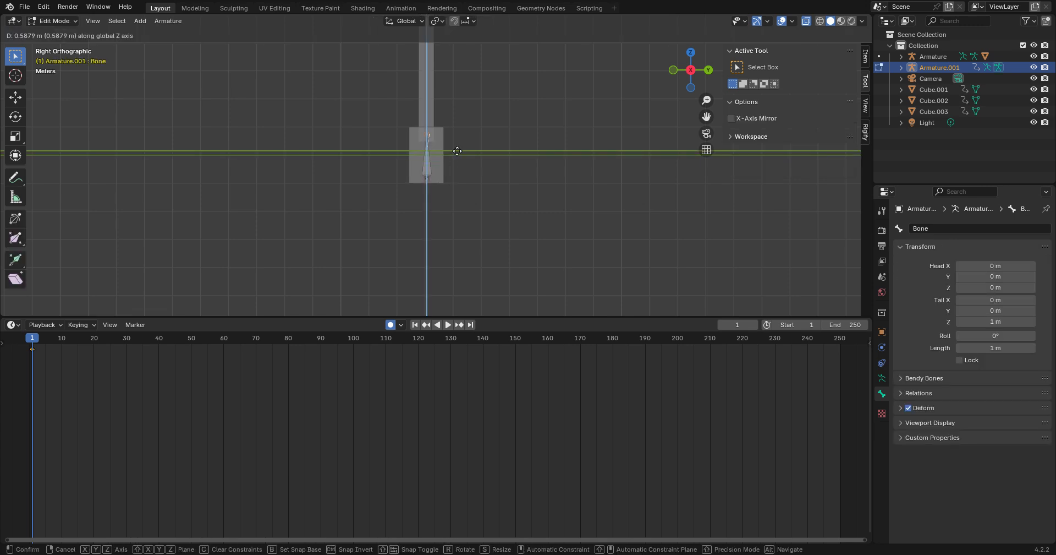
{"action": "left_click", "coordinate": [455, 144]}
- Raise the bone's tip slightly along the Z axis, making the bone about 1.65 m long
{"action": "middle_click_drag", "start_coordinate": [455, 144], "coordinate": [368, 160]}
{"action": "scroll", "coordinate": [478, 139], "scroll_direction": "up", "scroll_amount": 7}
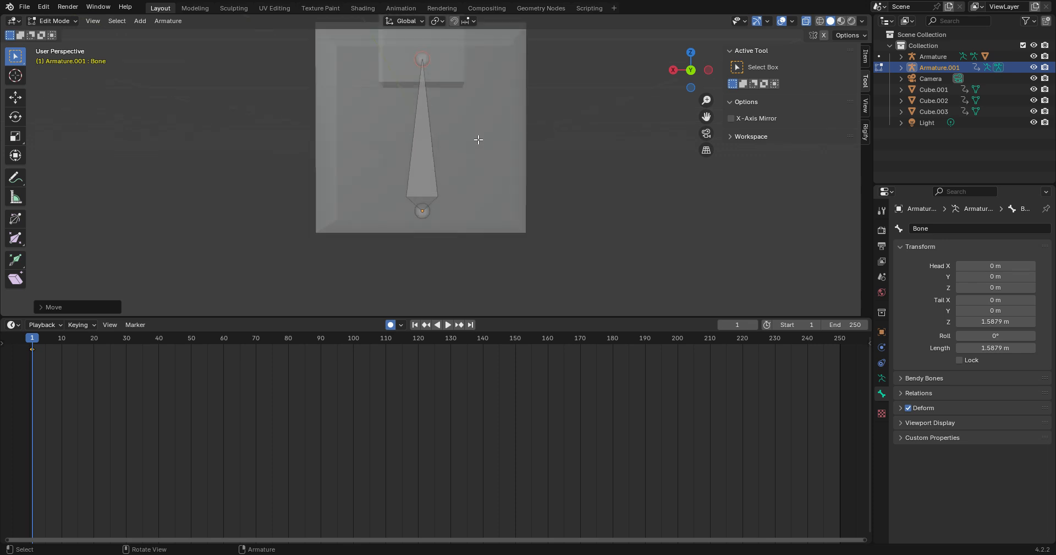
{"action": "middle_click_drag", "start_coordinate": [473, 140], "coordinate": [490, 241], "text": "shift"}
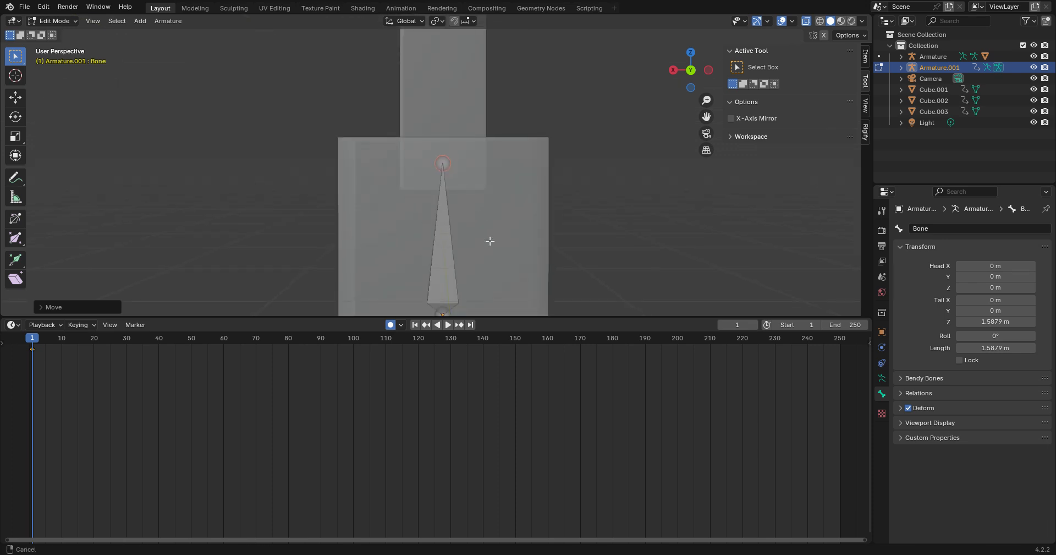
{"action": "left_click", "coordinate": [443, 162]}
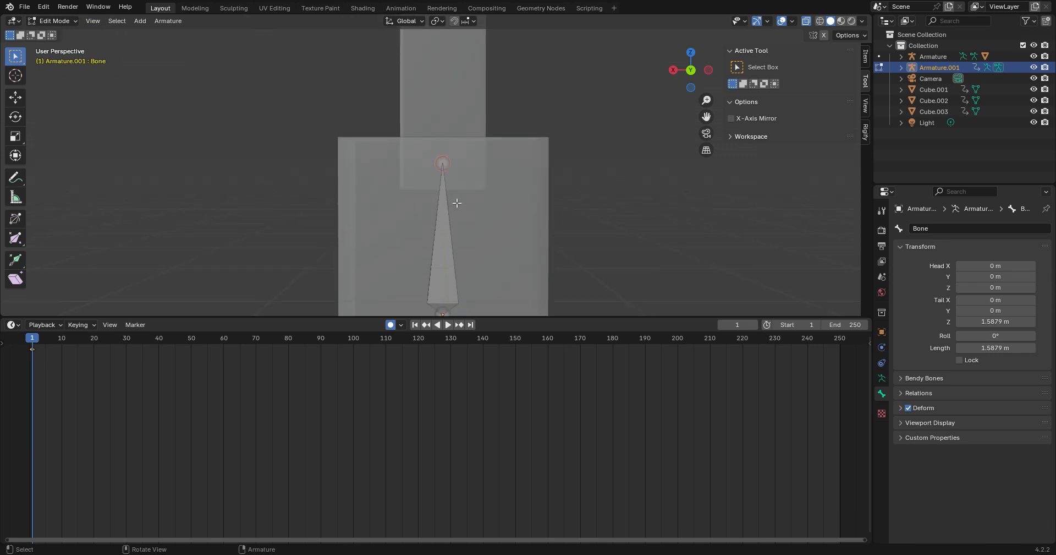
{"action": "key", "text": "g"}
{"action": "key", "text": "x"}
{"action": "key", "text": "z"}
{"action": "middle_click_drag", "start_coordinate": [548, 194], "coordinate": [528, 187]}
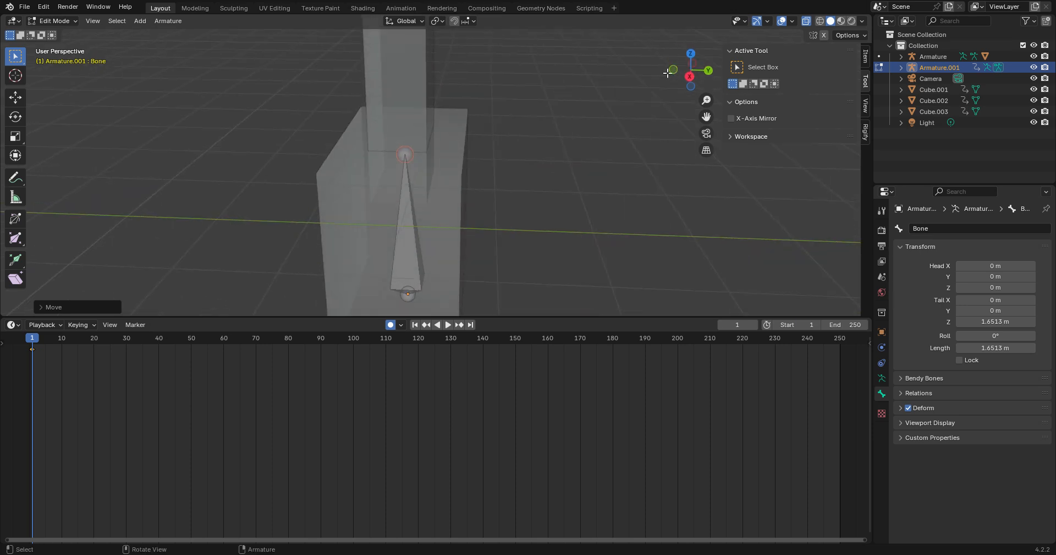
- Extrude a second bone about 5.8 m along the Z axis from the first bone's tip, up to where the two columns overlap
{"action": "left_click", "coordinate": [690, 74]}
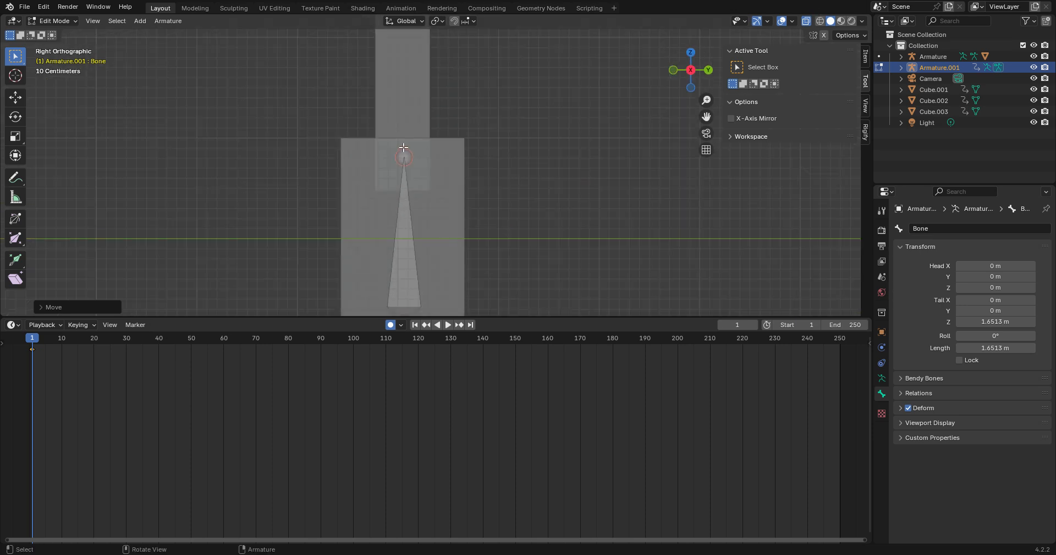
{"action": "scroll", "coordinate": [453, 205], "scroll_direction": "up", "scroll_amount": 2}
{"action": "scroll", "coordinate": [453, 207], "scroll_direction": "down", "scroll_amount": 10}
{"action": "middle_click_drag", "start_coordinate": [498, 145], "coordinate": [602, 196]}
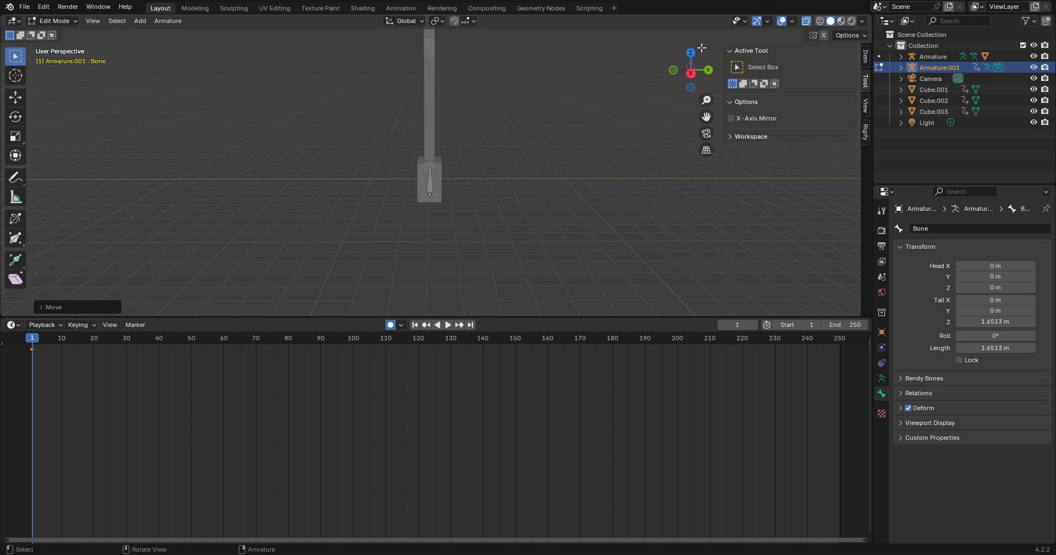
{"action": "left_click", "coordinate": [690, 73]}
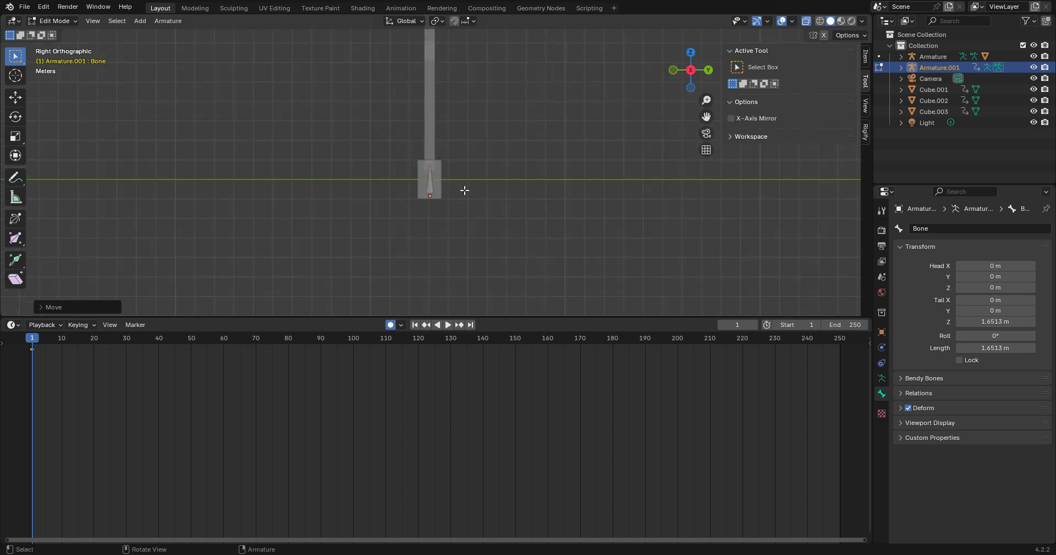
{"action": "key", "text": "e"}
{"action": "key", "text": "z"}
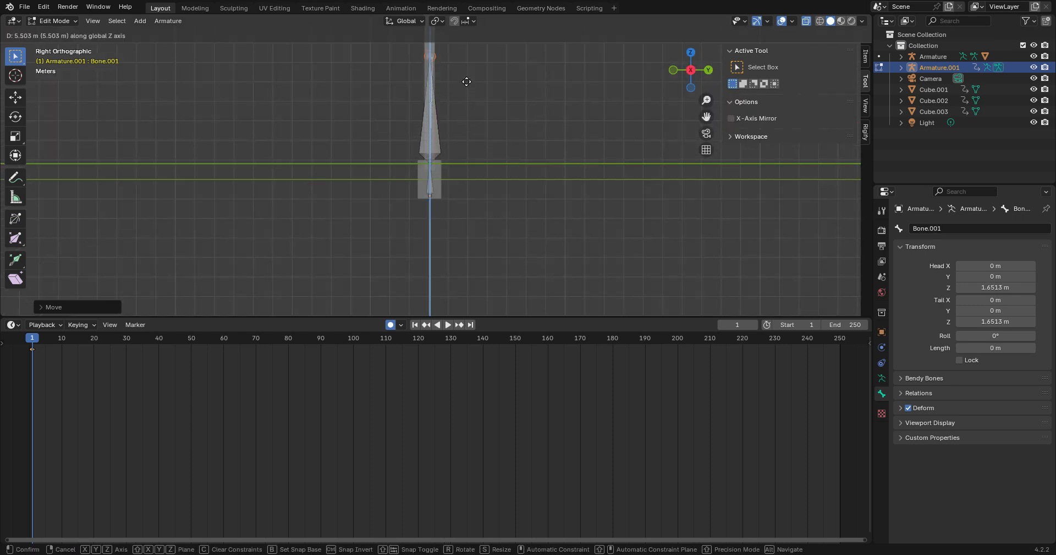
{"action": "left_click", "coordinate": [465, 84]}
- Extrude a third bone about 6.32 m along the Z axis to the upper end of the top column
{"action": "middle_click_drag", "start_coordinate": [465, 85], "coordinate": [351, 219]}
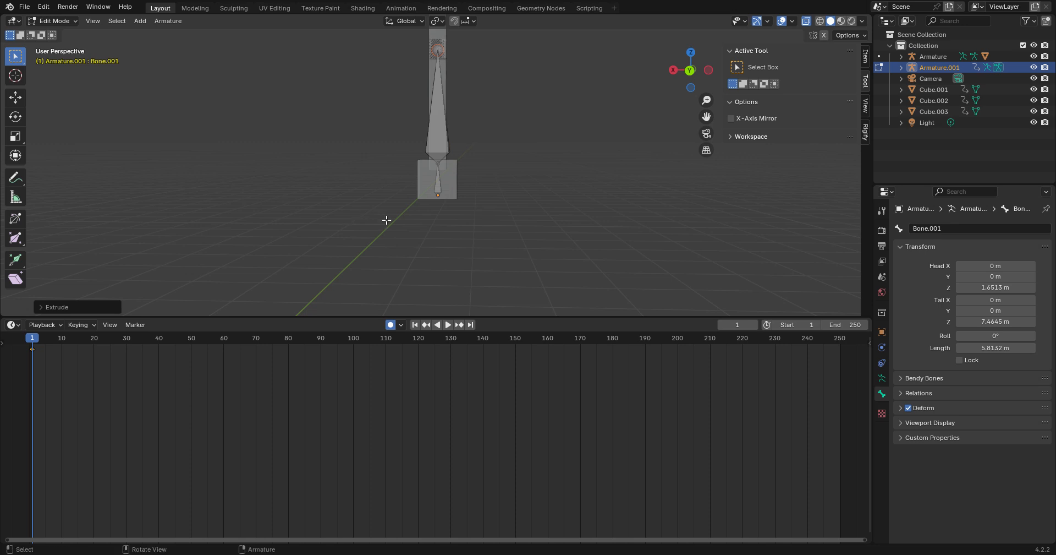
{"action": "middle_click_drag", "start_coordinate": [473, 101], "coordinate": [556, 242]}
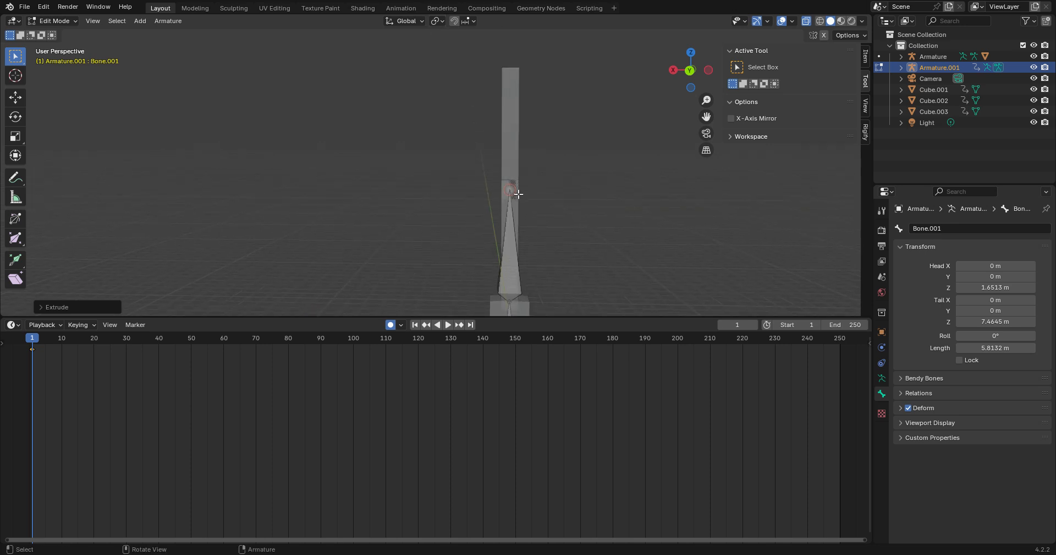
{"action": "key", "text": "e"}
{"action": "key", "text": "z"}
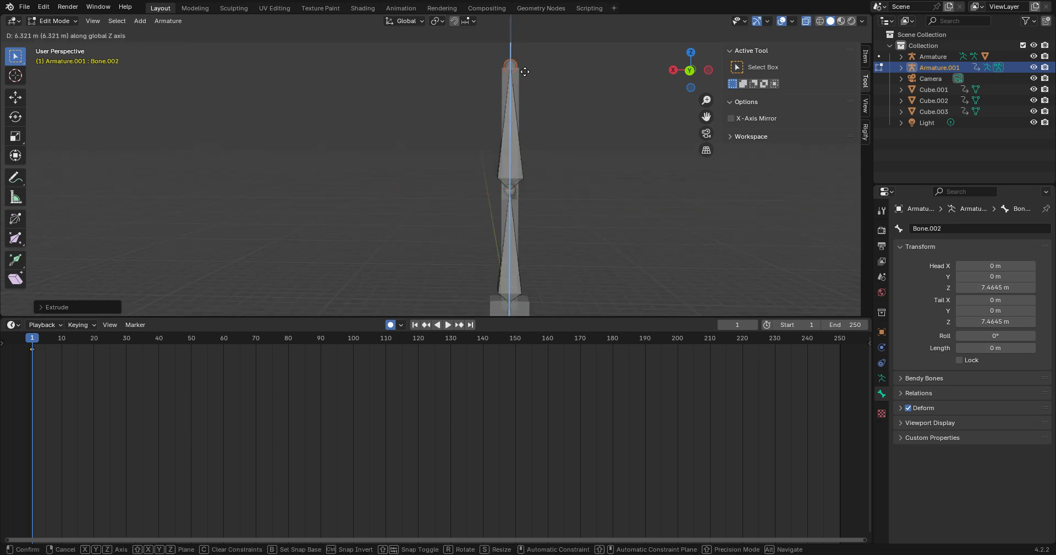
{"action": "left_click", "coordinate": [526, 71]}
- Return to Object Mode, select the upper column, and shrink it along the Z axis to a scale of about 1.872
{"action": "middle_click_drag", "start_coordinate": [505, 309], "coordinate": [496, 288]}
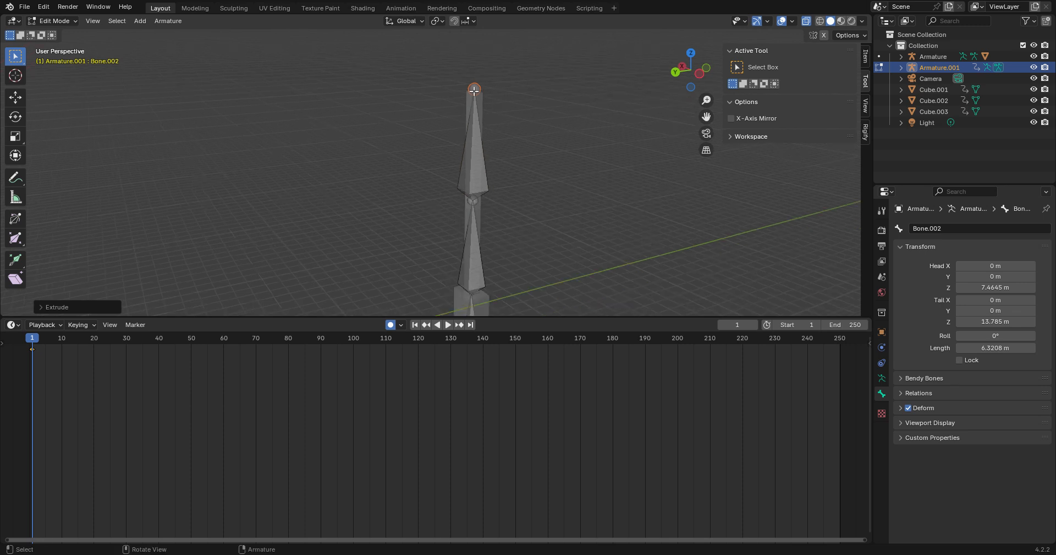
{"action": "key", "text": "Tab"}
{"action": "left_click", "coordinate": [478, 104]}
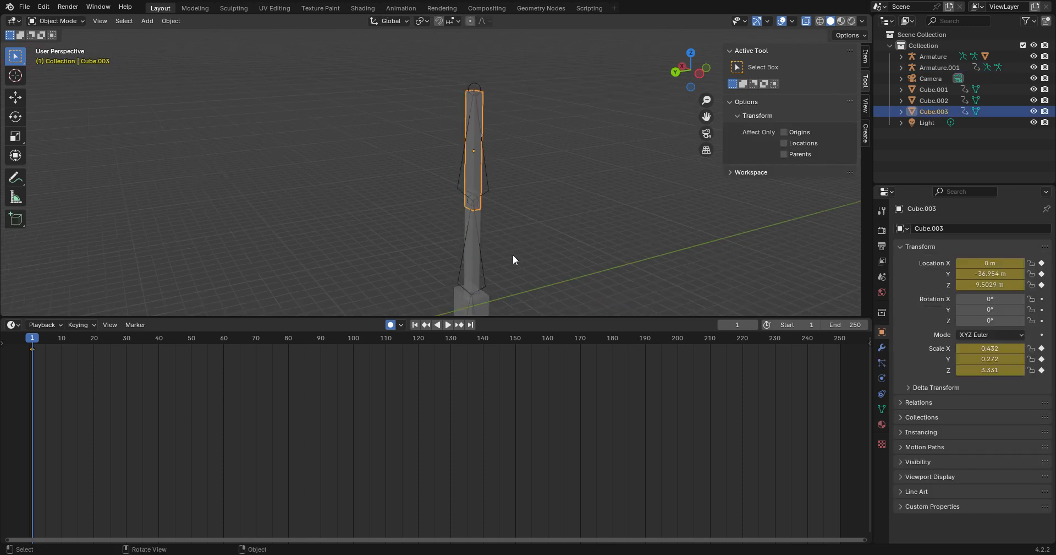
{"action": "middle_click_drag", "start_coordinate": [512, 254], "coordinate": [572, 245]}
{"action": "key", "text": "s"}
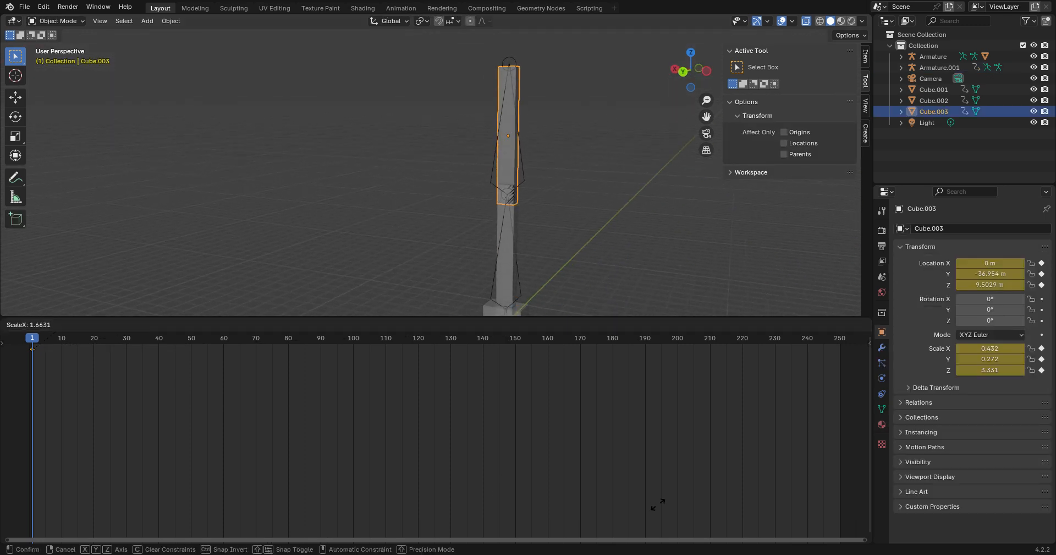
{"action": "key", "text": "Escape"}
{"action": "key", "text": "s"}
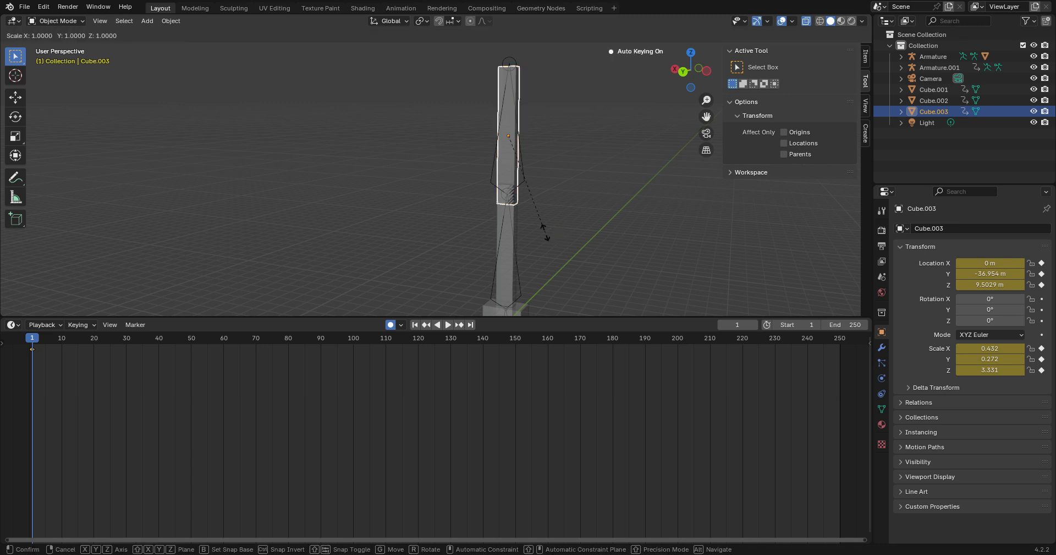
{"action": "key", "text": "z"}
{"action": "left_click", "coordinate": [543, 187]}
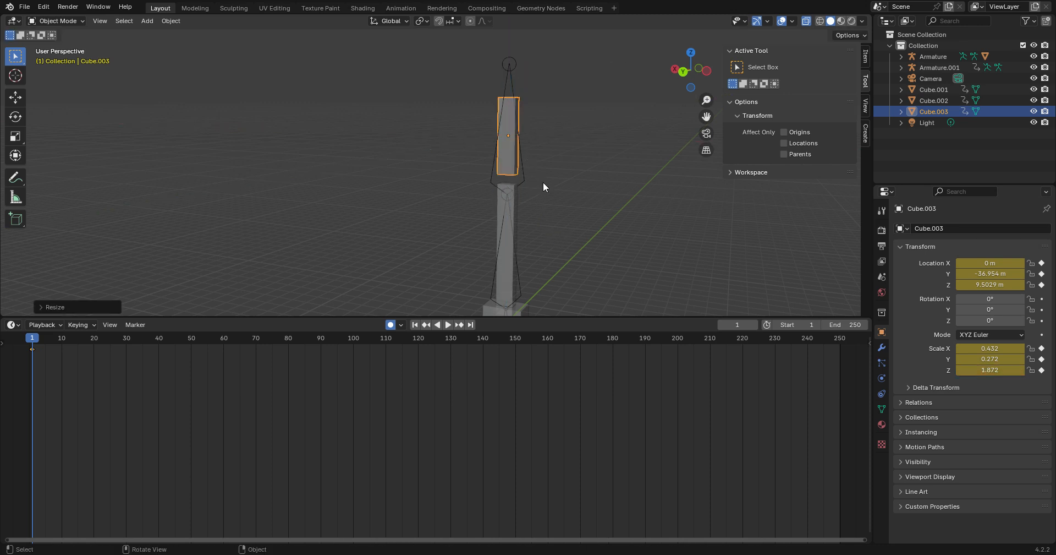
- Raise the upper column to about 11.365 m along the Z axis and stretch it to a Z scale of about 3.729
{"action": "key", "text": "g"}
{"action": "key", "text": "z"}
{"action": "left_click", "coordinate": [523, 208]}
{"action": "key", "text": "s"}
{"action": "key", "text": "z"}
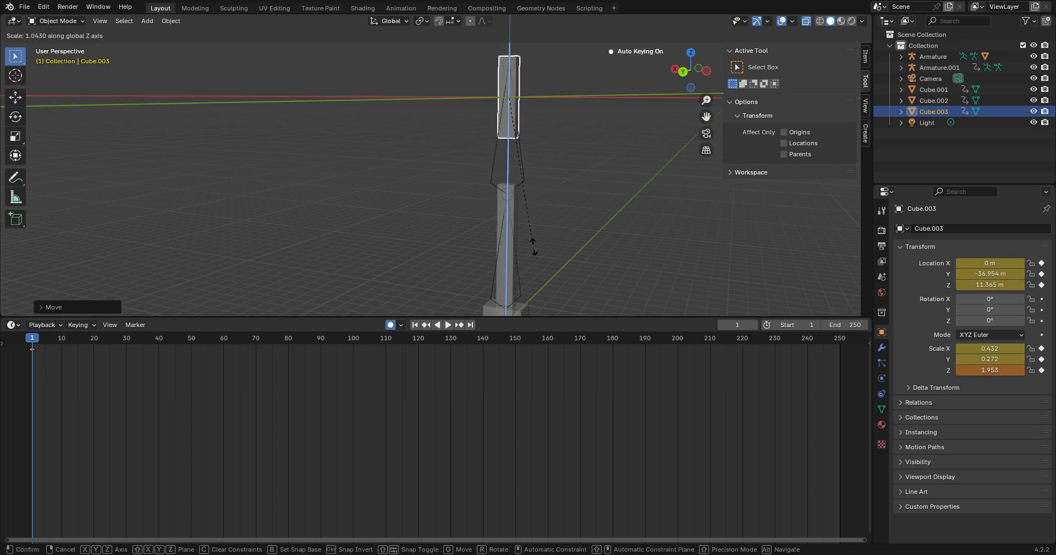
{"action": "left_click", "coordinate": [524, 158]}
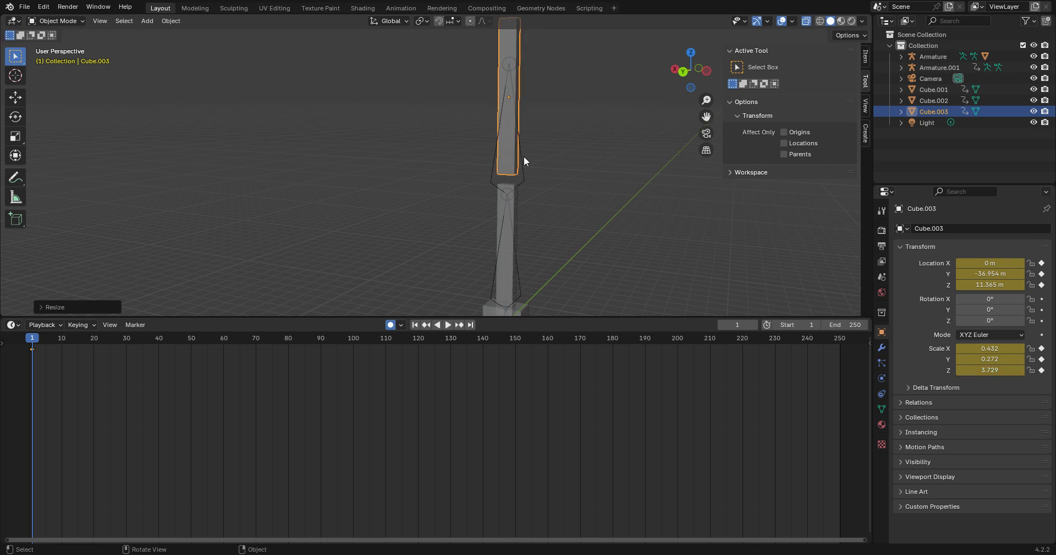
- Lower the upper column along the Z axis to about 11.127 m
{"action": "key", "text": "g"}
{"action": "key", "text": "z"}
{"action": "left_click", "coordinate": [518, 239]}
- Shrink the lower column to a Z scale of about 2.44 and raise it to about 4.167 m along the Z axis
{"action": "middle_click_drag", "start_coordinate": [517, 240], "coordinate": [567, 139], "text": "shift"}
{"action": "left_click", "coordinate": [556, 186]}
{"action": "key", "text": "s"}
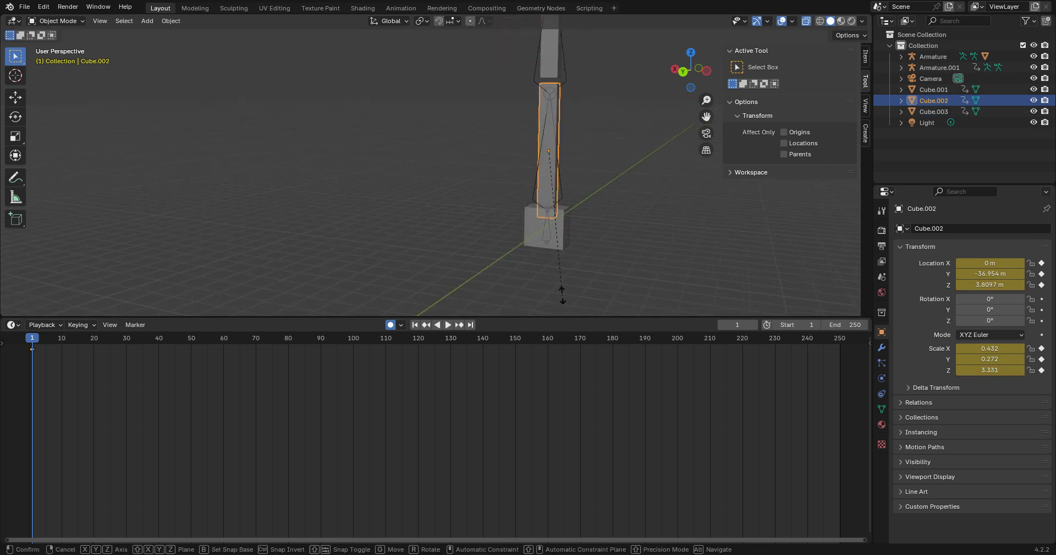
{"action": "key", "text": "z"}
{"action": "left_click", "coordinate": [563, 255]}
{"action": "key", "text": "g"}
{"action": "key", "text": "z"}
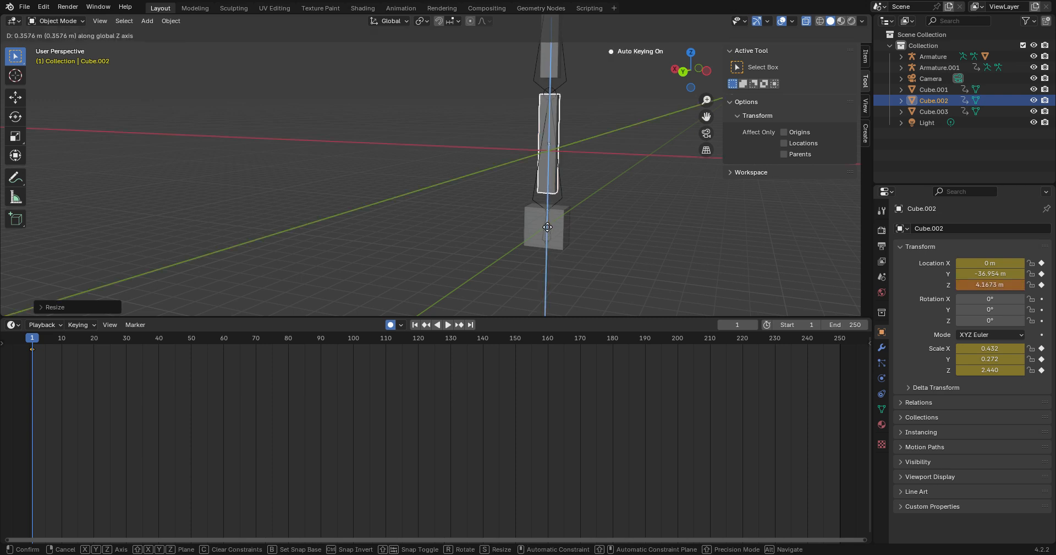
{"action": "left_click", "coordinate": [547, 226]}
- Stretch the lower column along the Z axis to a scale of about 2.911
{"action": "key", "text": "s"}
{"action": "key", "text": "z"}
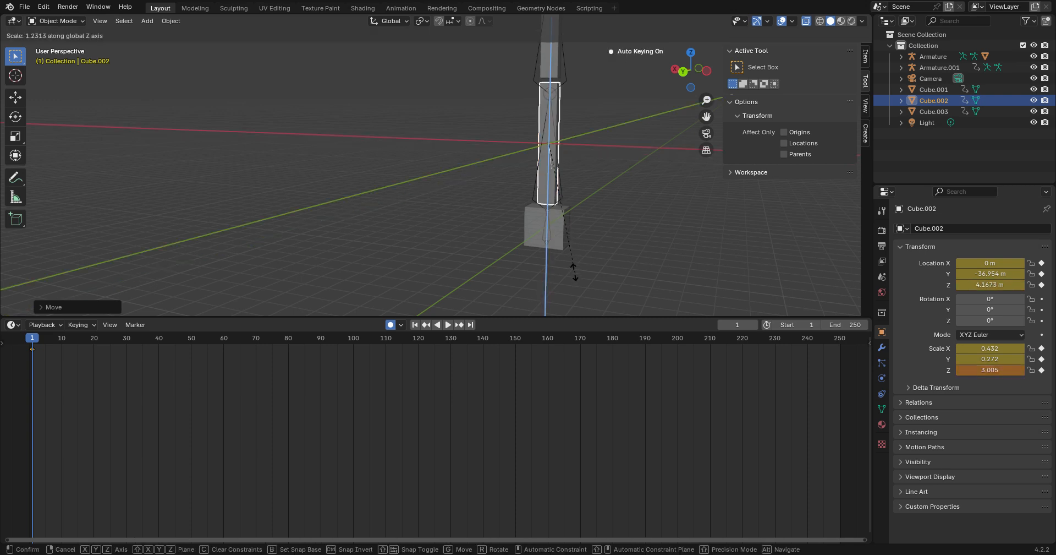
{"action": "left_click", "coordinate": [572, 267]}
- Select the upper column, the lower column, and the base block last, and join them into one object
{"action": "middle_click_drag", "start_coordinate": [567, 222], "coordinate": [662, 219]}
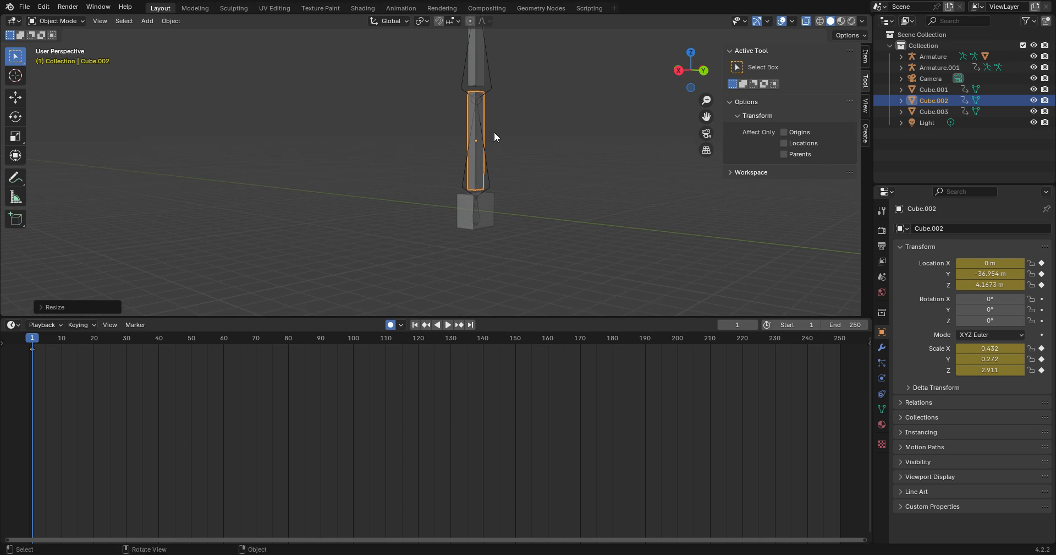
{"action": "middle_click_drag", "start_coordinate": [495, 134], "coordinate": [535, 235]}
{"action": "middle_click_drag", "start_coordinate": [603, 212], "coordinate": [550, 193]}
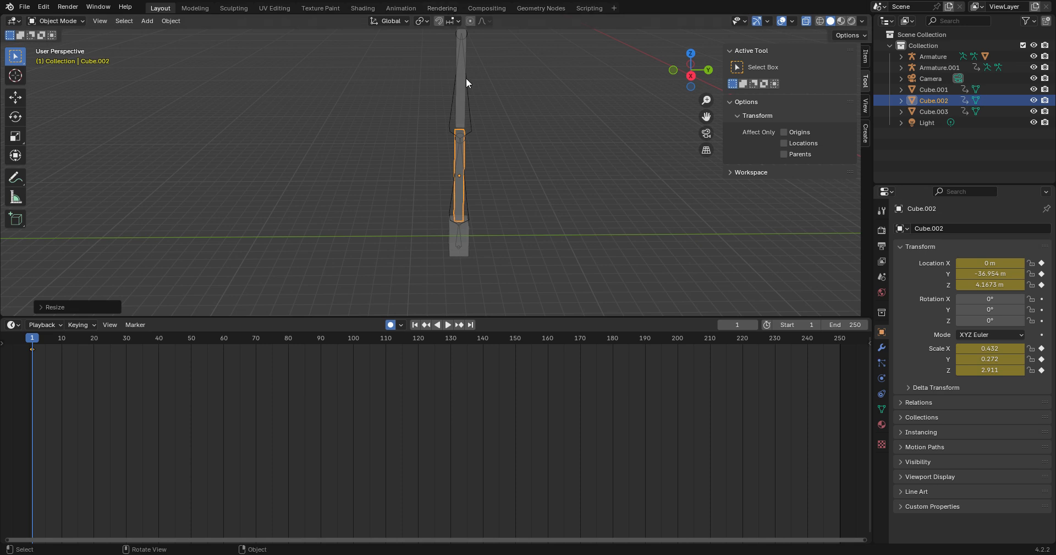
{"action": "left_click", "coordinate": [457, 45]}
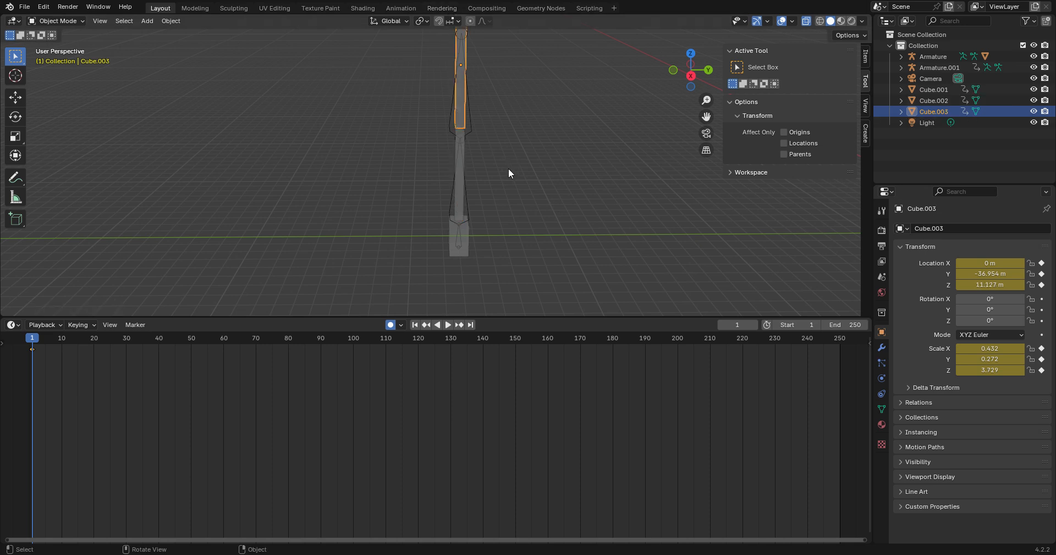
{"action": "left_click", "coordinate": [463, 146], "text": "shift"}
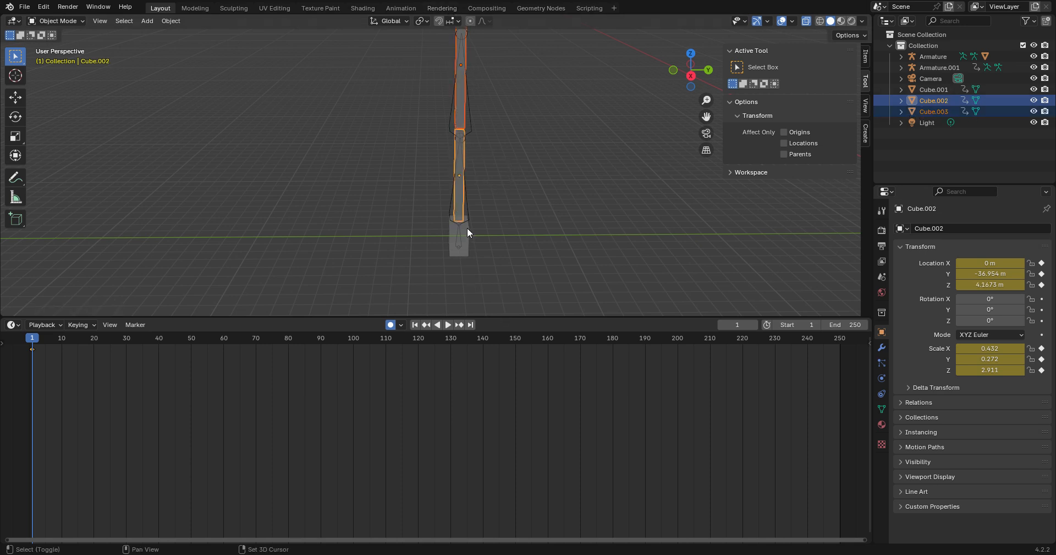
{"action": "left_click", "coordinate": [461, 245], "text": "shift"}
{"action": "key", "text": "ctrl+j"}
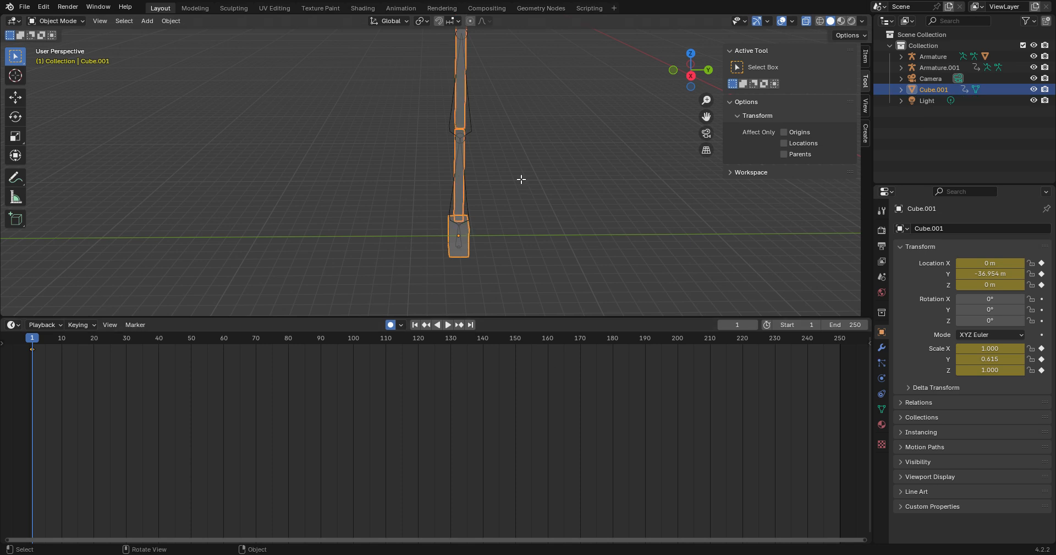
- Examine the joined mesh in Edit Mode from the right side and in perspective, checking the gaps between its parts, and return to Object Mode
{"action": "key", "text": "Tab"}
{"action": "middle_click_drag", "start_coordinate": [521, 179], "coordinate": [528, 144]}
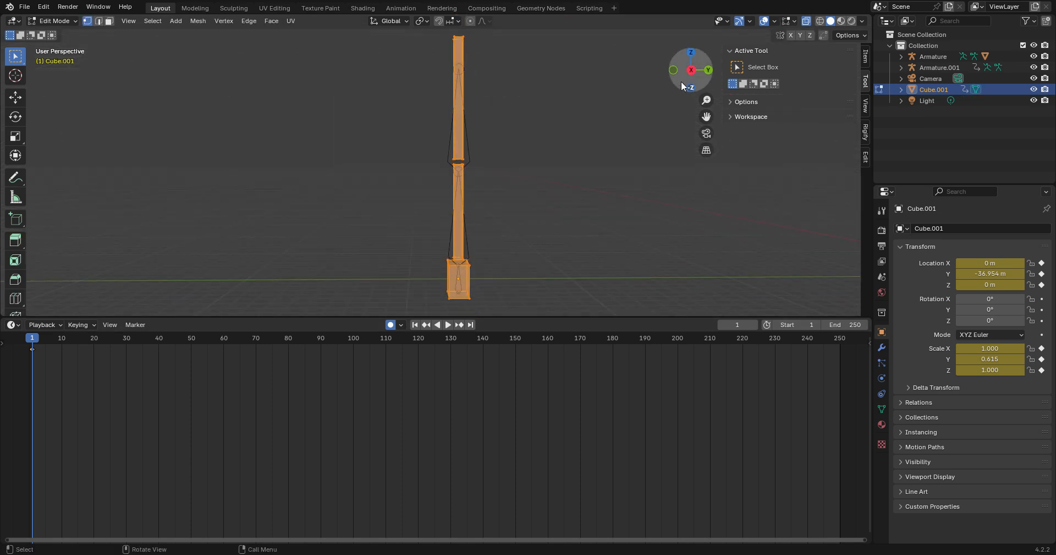
{"action": "left_click", "coordinate": [691, 70]}
{"action": "middle_click_drag", "start_coordinate": [519, 295], "coordinate": [486, 207], "text": "shift"}
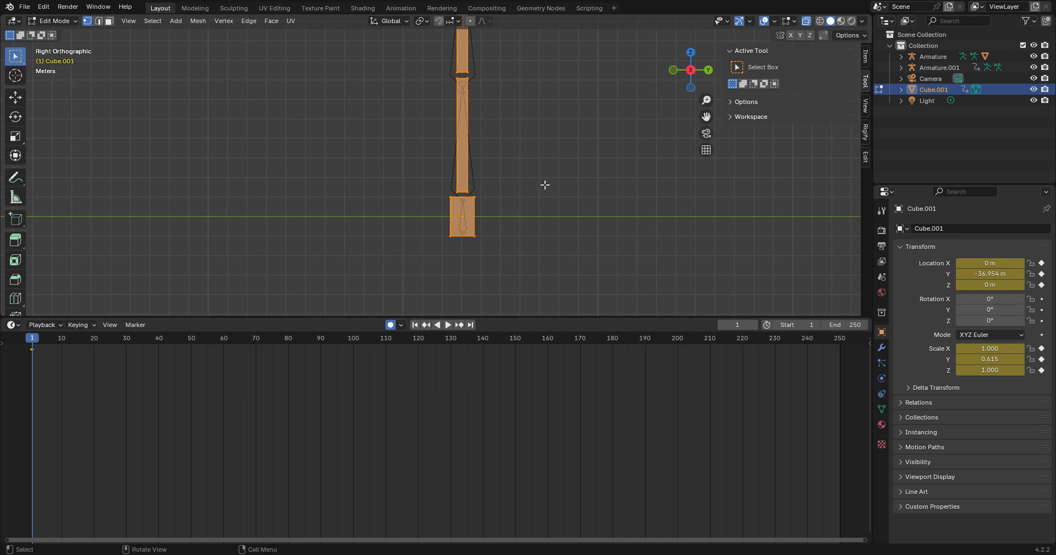
{"action": "middle_click_drag", "start_coordinate": [563, 226], "coordinate": [559, 198]}
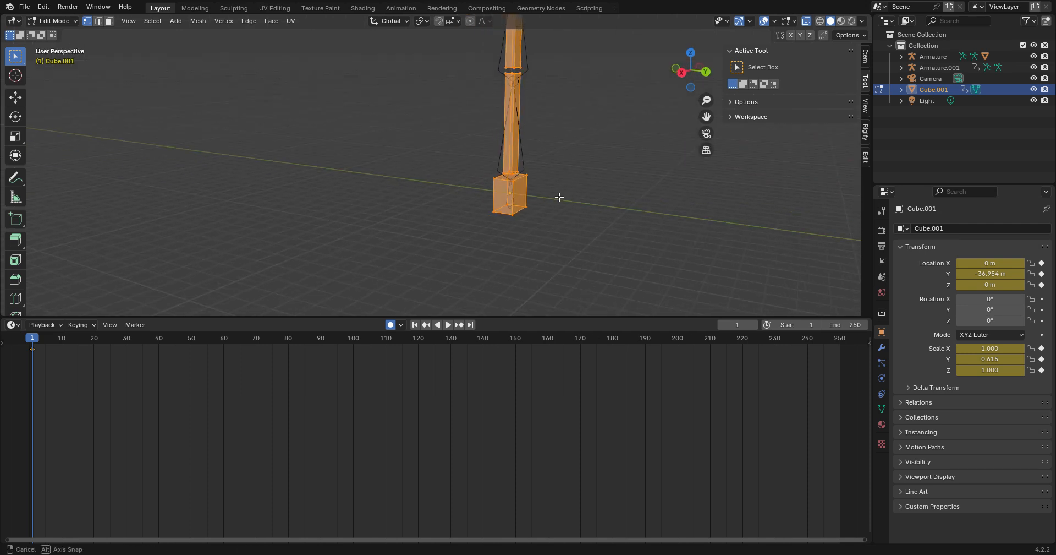
{"action": "left_click", "coordinate": [682, 77]}
{"action": "scroll", "coordinate": [556, 221], "scroll_direction": "up", "scroll_amount": 4}
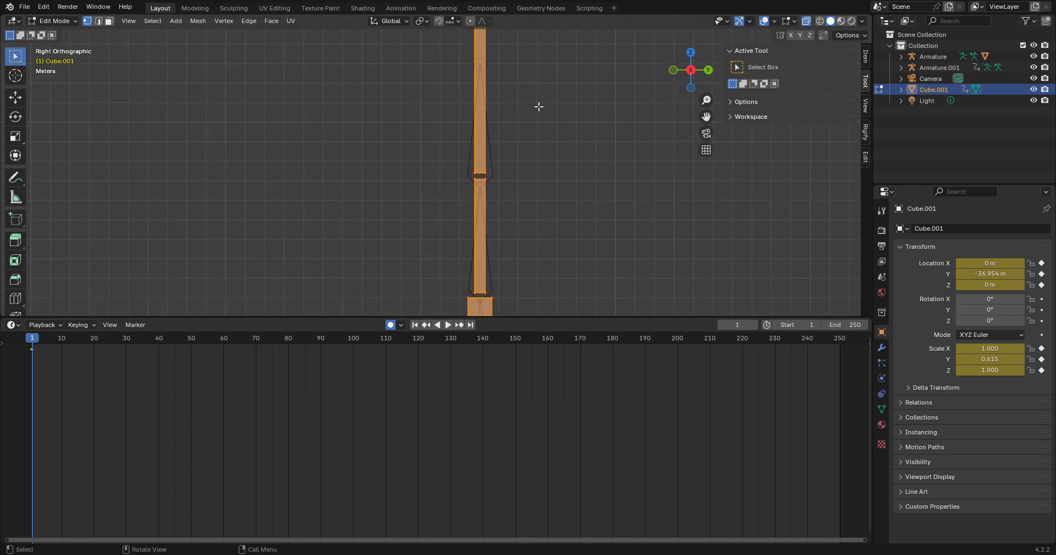
{"action": "middle_click_drag", "start_coordinate": [588, 170], "coordinate": [527, 37]}
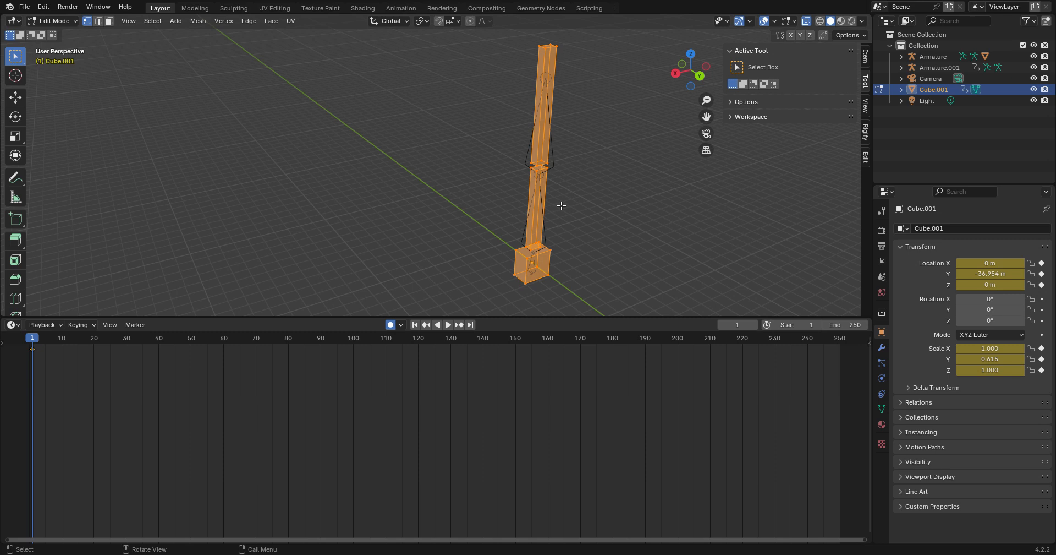
{"action": "key", "text": "Tab"}
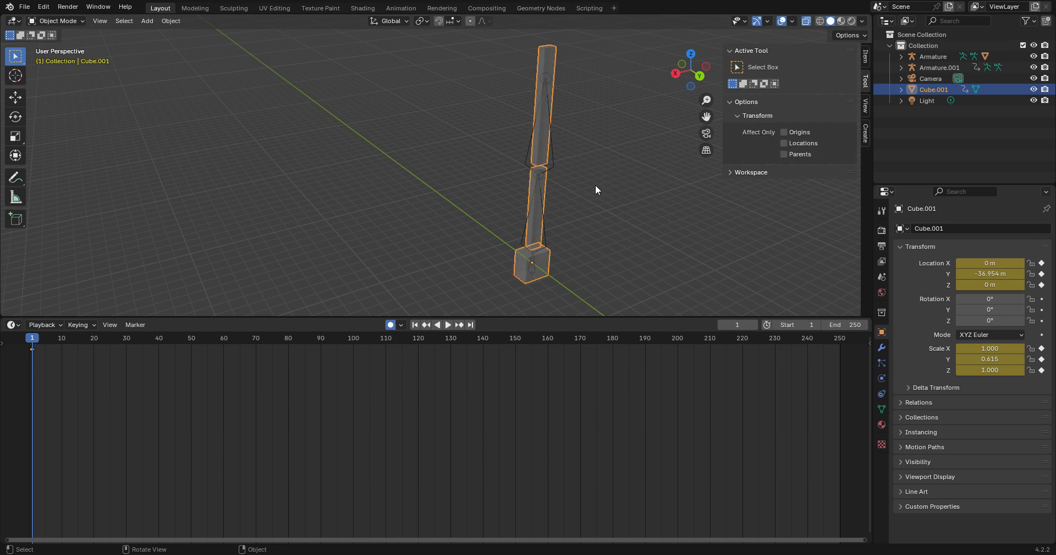
- Parent the joined mesh to the three-bone armature using Armature Deform With Empty Groups
{"action": "middle_click_drag", "start_coordinate": [596, 184], "coordinate": [523, 97]}
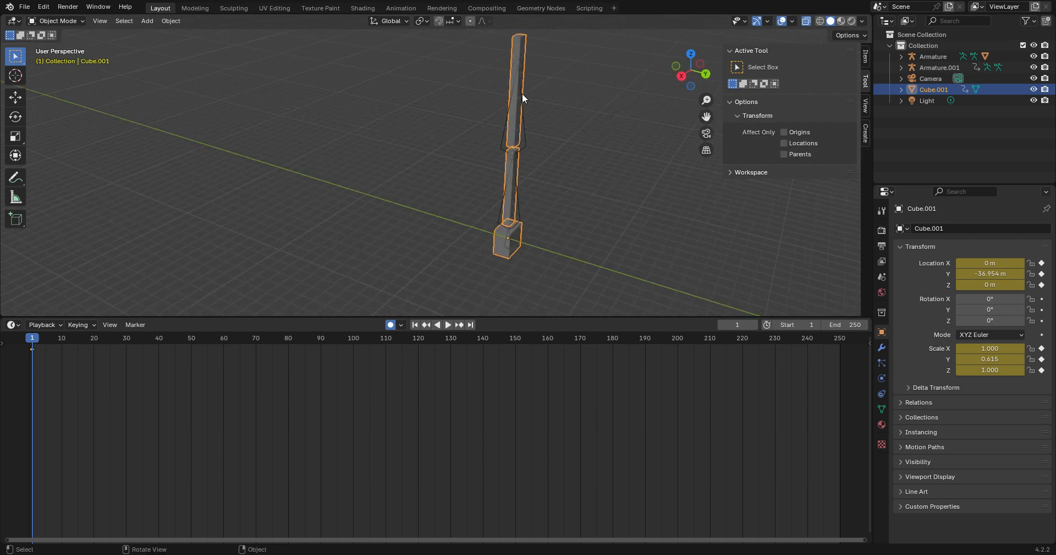
{"action": "left_click", "coordinate": [500, 147], "text": "shift"}
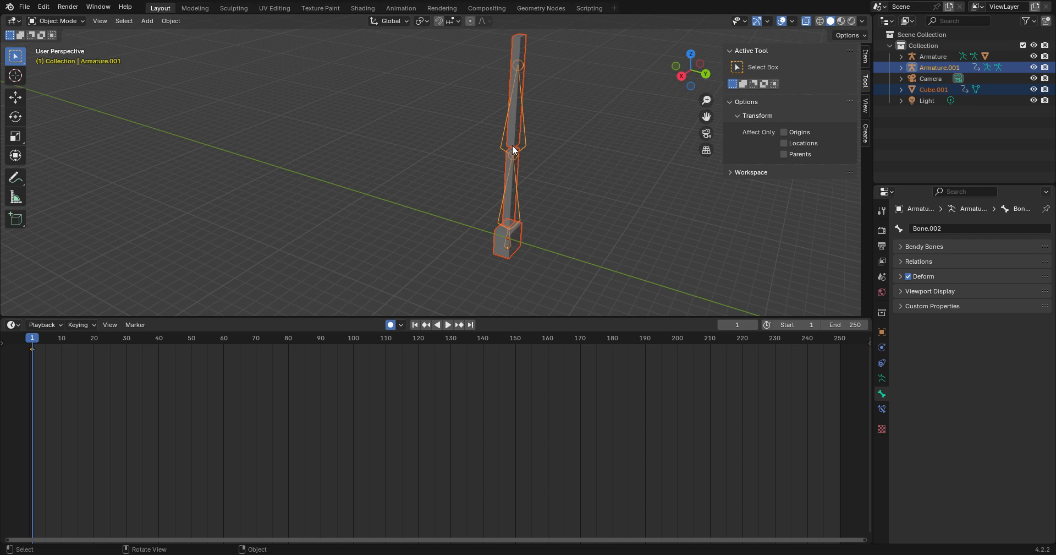
{"action": "key", "text": "ctrl+p"}
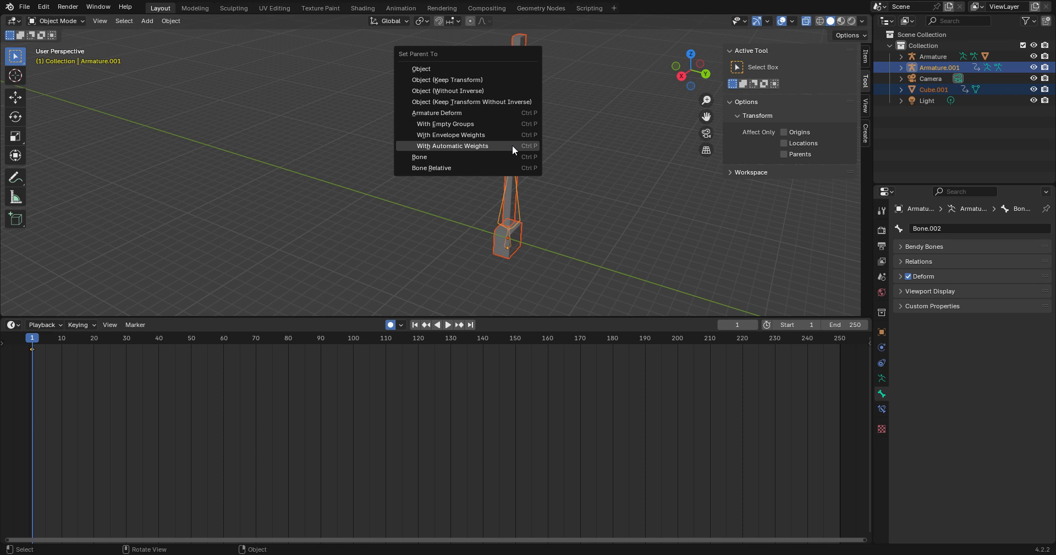
{"action": "left_click", "coordinate": [490, 124]}
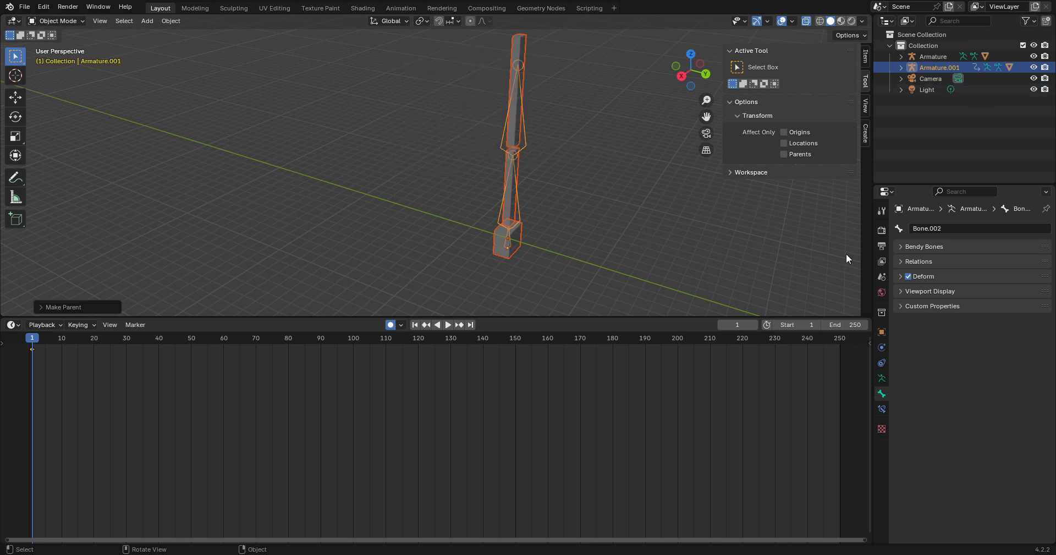
- Switch the three-bone armature to Pose Mode and try to rotate its uppermost bone
{"action": "middle_click_drag", "start_coordinate": [488, 134], "coordinate": [266, 71]}
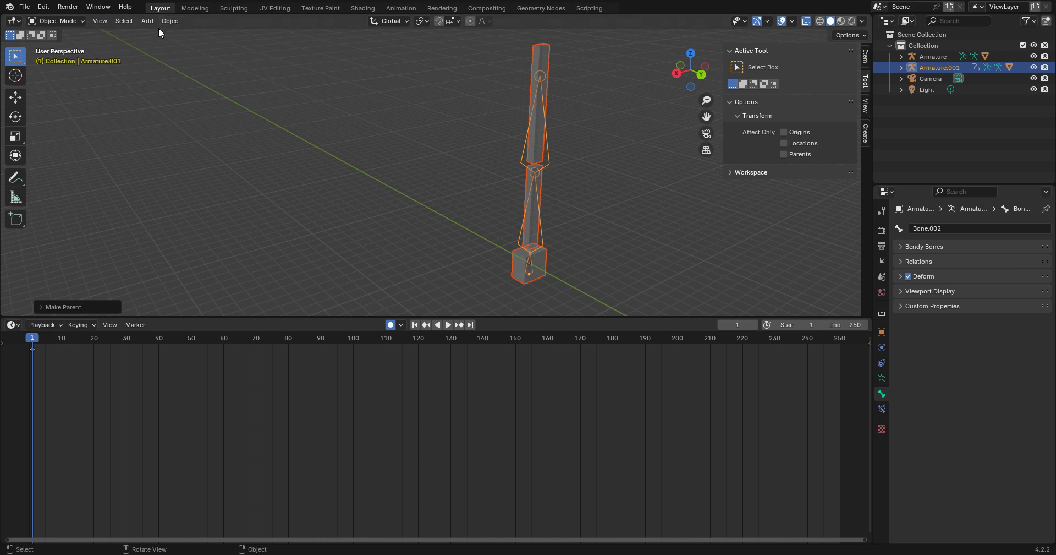
{"action": "left_click", "coordinate": [56, 21]}
{"action": "left_click", "coordinate": [72, 57]}
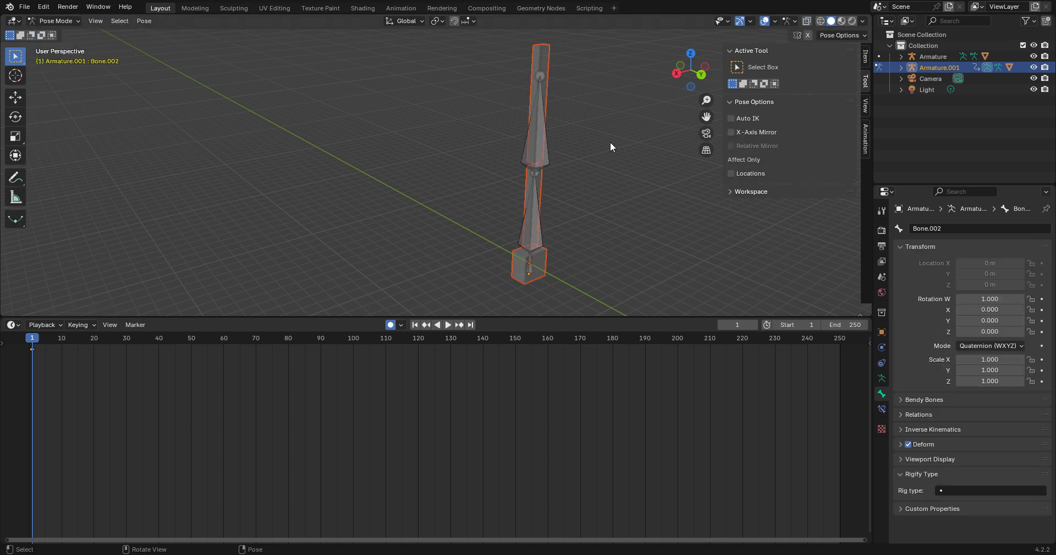
{"action": "left_click", "coordinate": [536, 145]}
{"action": "scroll", "coordinate": [550, 165], "scroll_direction": "up", "scroll_amount": 2}
{"action": "key", "text": "r"}
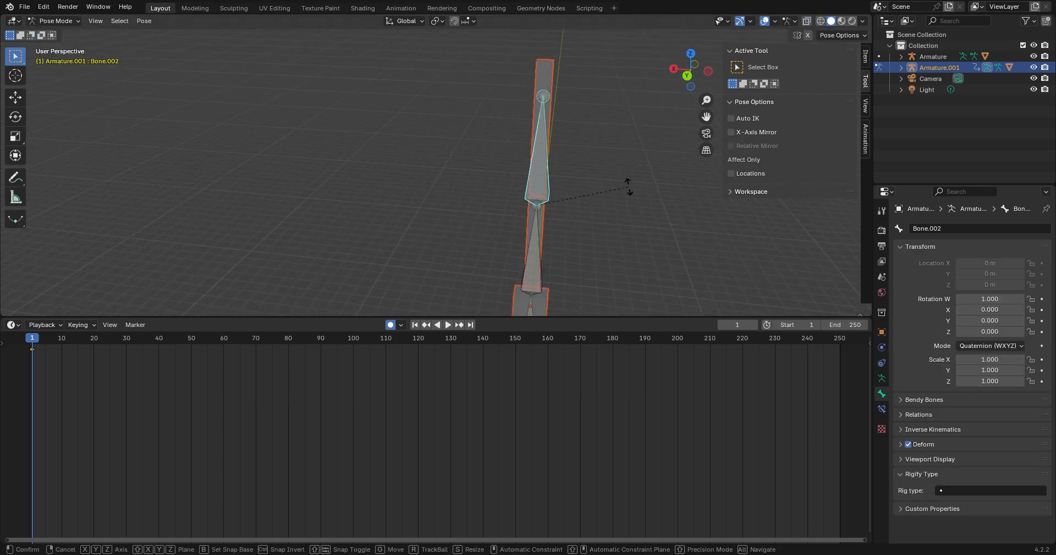
{"action": "key", "text": "Escape"}
- Examine how the armature's bones line up with the block and columns, selecting the middle and lowest bones individually
{"action": "middle_click_drag", "start_coordinate": [576, 189], "coordinate": [627, 193]}
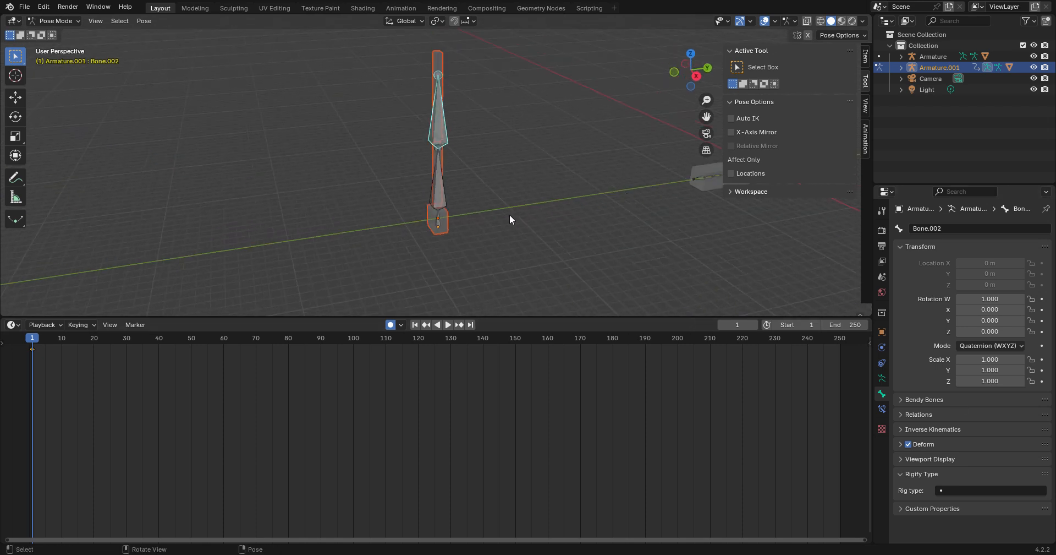
{"action": "scroll", "coordinate": [525, 219], "scroll_direction": "up", "scroll_amount": 1}
{"action": "scroll", "coordinate": [498, 241], "scroll_direction": "down", "scroll_amount": 1}
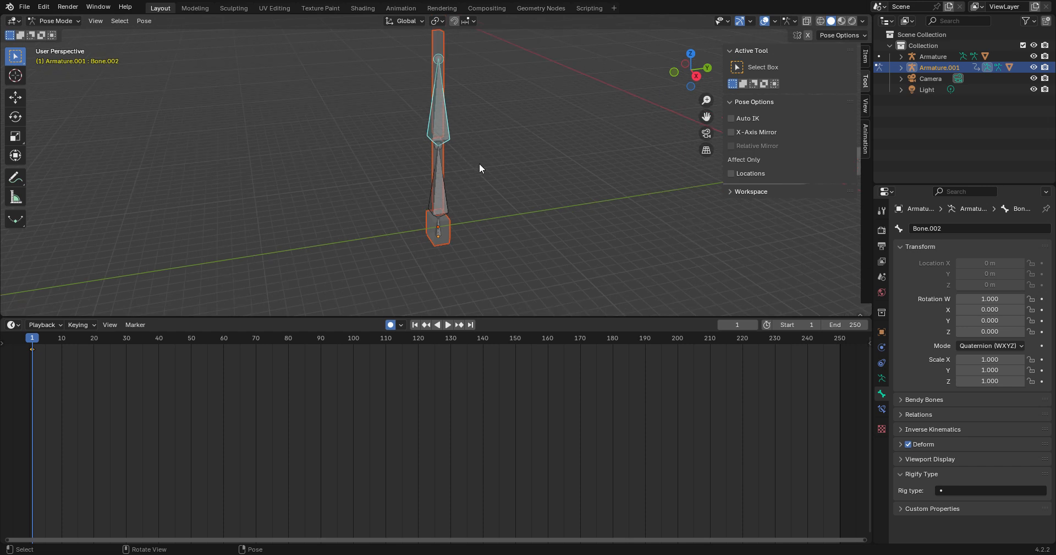
{"action": "middle_click_drag", "start_coordinate": [480, 163], "coordinate": [483, 203]}
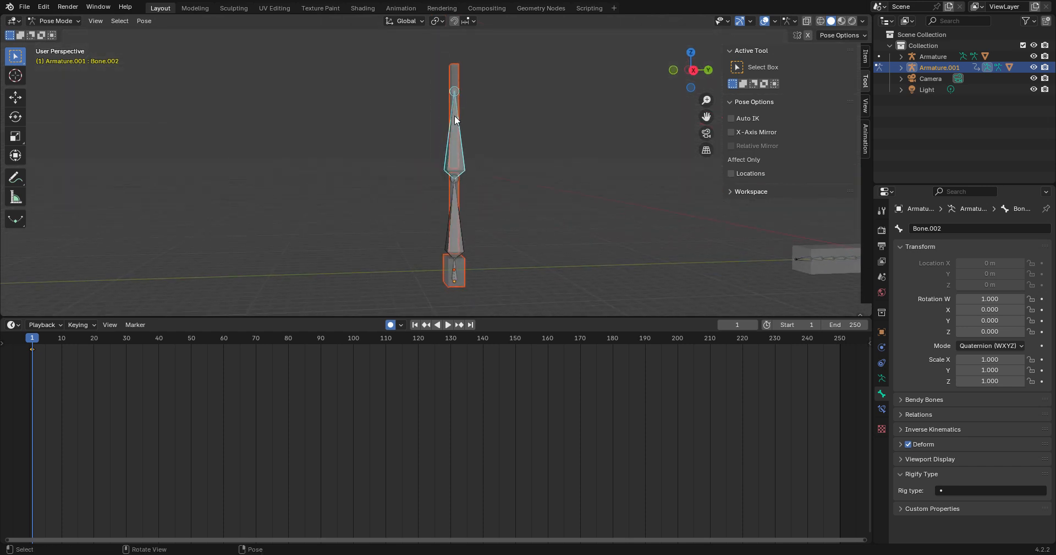
{"action": "left_click", "coordinate": [455, 243]}
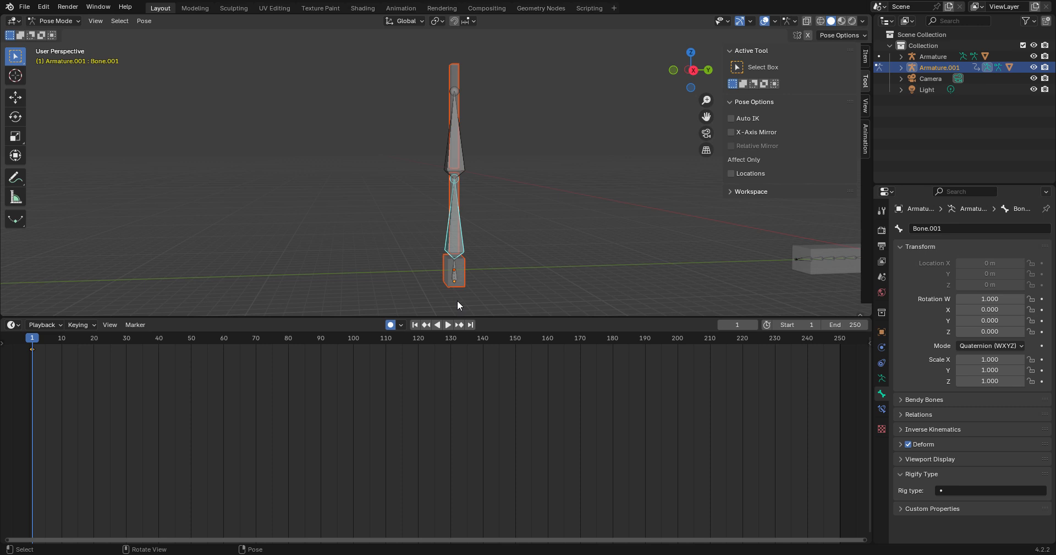
{"action": "left_click", "coordinate": [453, 270]}
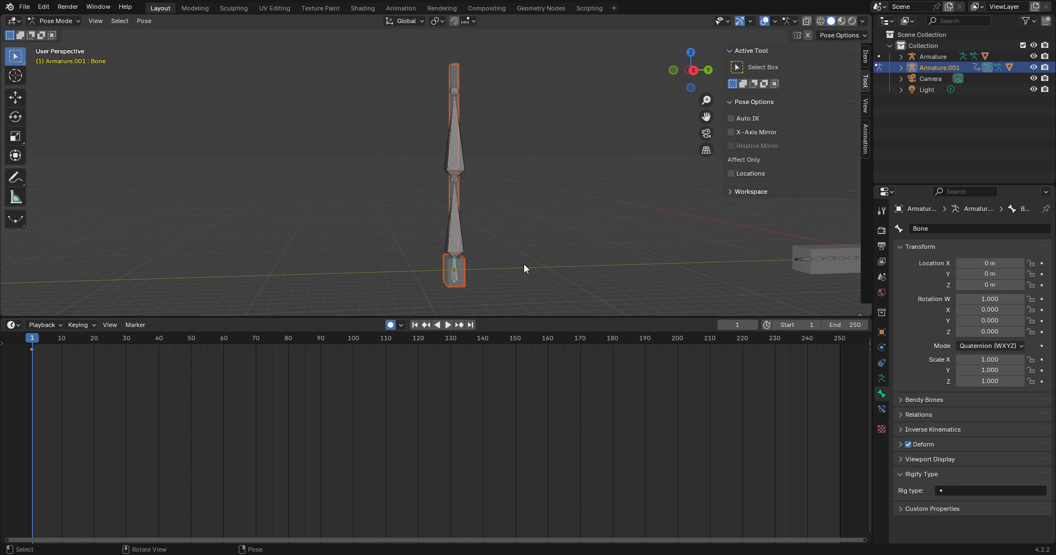
{"action": "middle_click_drag", "start_coordinate": [524, 266], "coordinate": [679, 279]}
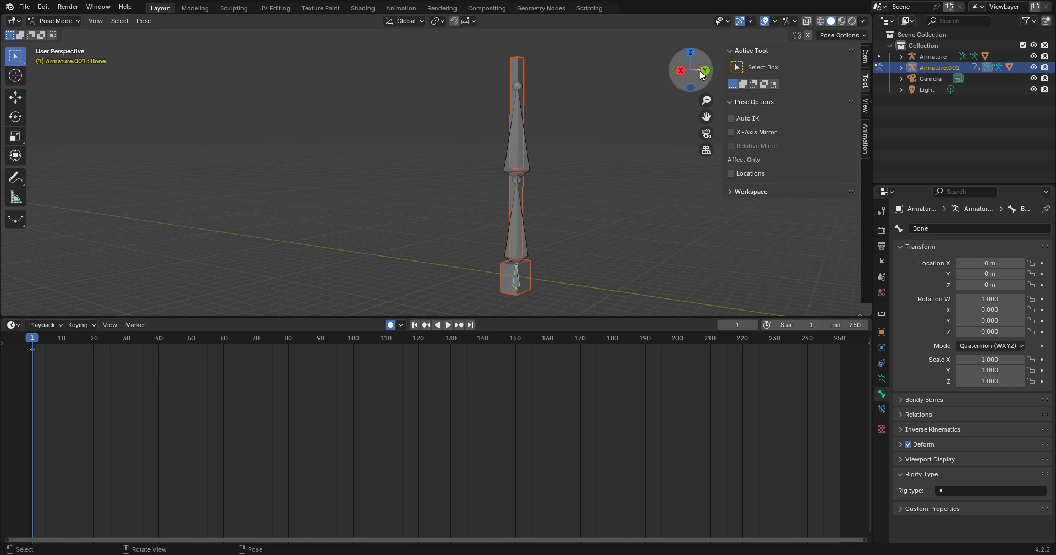
{"action": "left_click", "coordinate": [681, 70]}
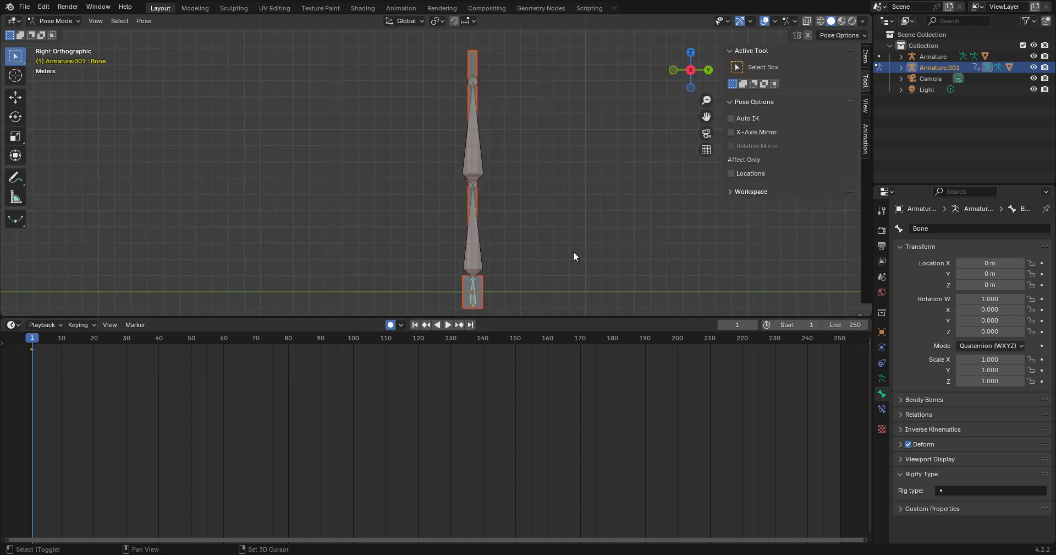
{"action": "middle_click_drag", "start_coordinate": [573, 250], "coordinate": [583, 200], "text": "shift"}
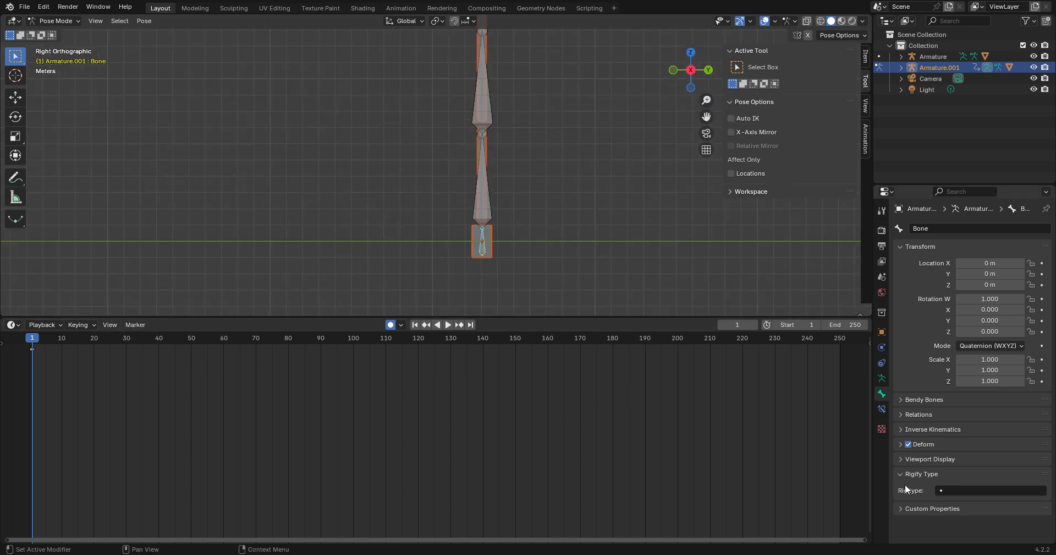
{"action": "left_click", "coordinate": [487, 144]}
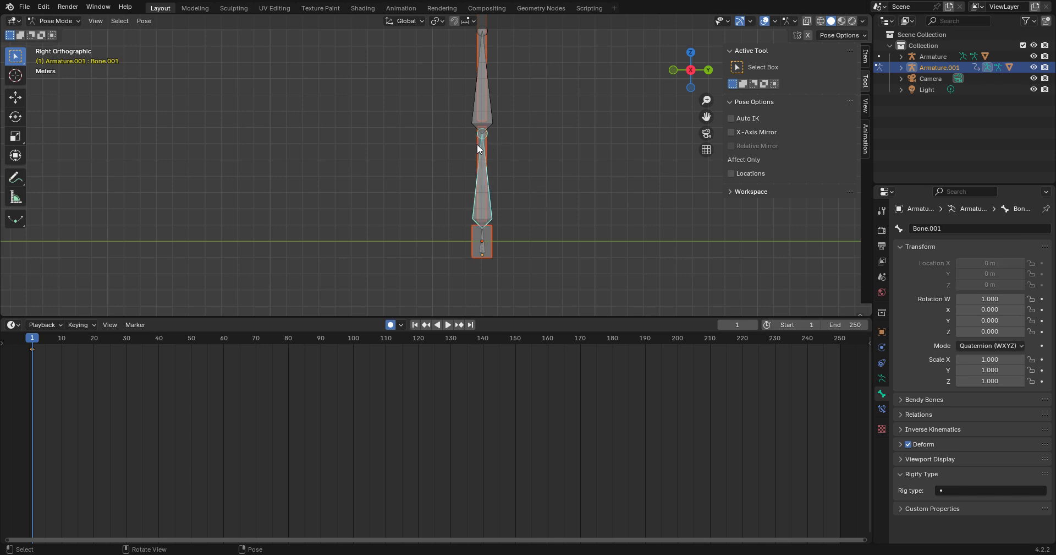
- Return to Object Mode, select the joined mesh, and make its Bone vertex group active in the object data properties
{"action": "left_click", "coordinate": [55, 21]}
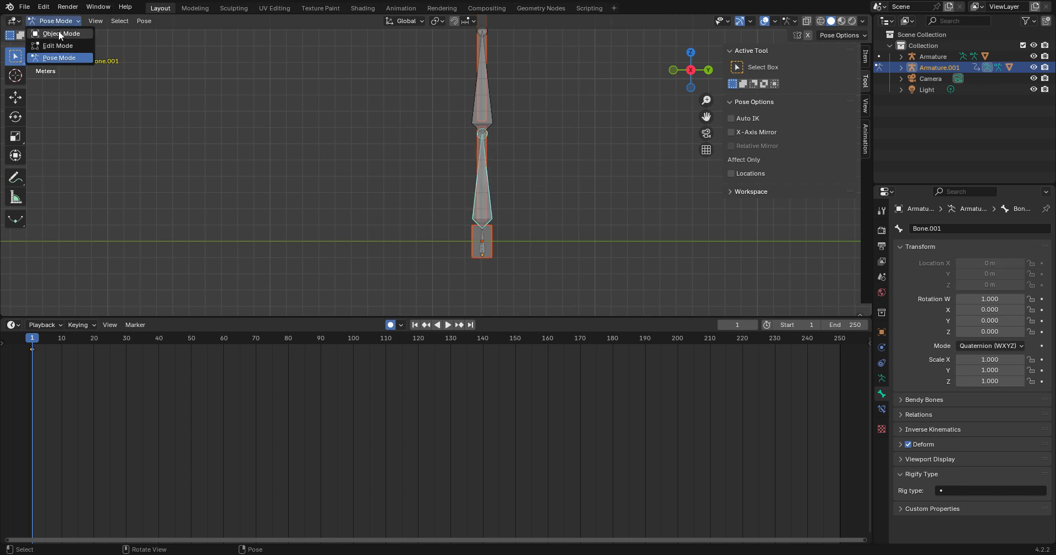
{"action": "left_click", "coordinate": [60, 34]}
{"action": "left_click", "coordinate": [477, 147]}
{"action": "left_click", "coordinate": [477, 142]}
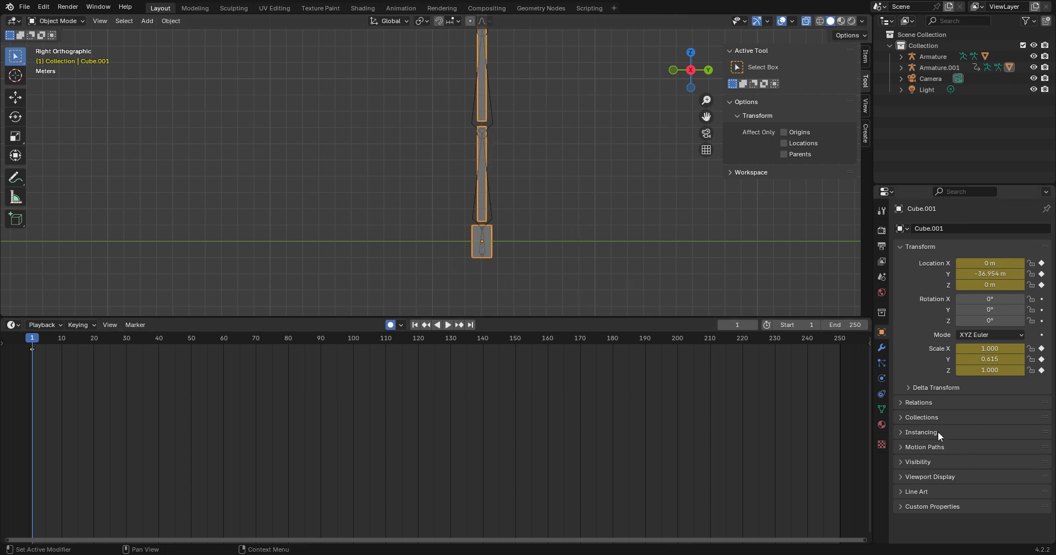
{"action": "left_click", "coordinate": [882, 409]}
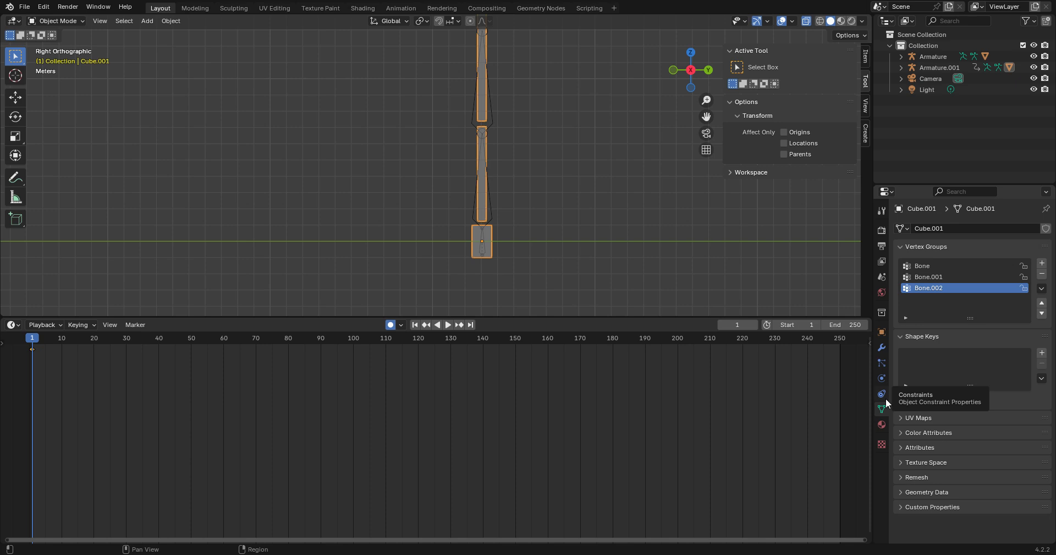
{"action": "left_click", "coordinate": [950, 267]}
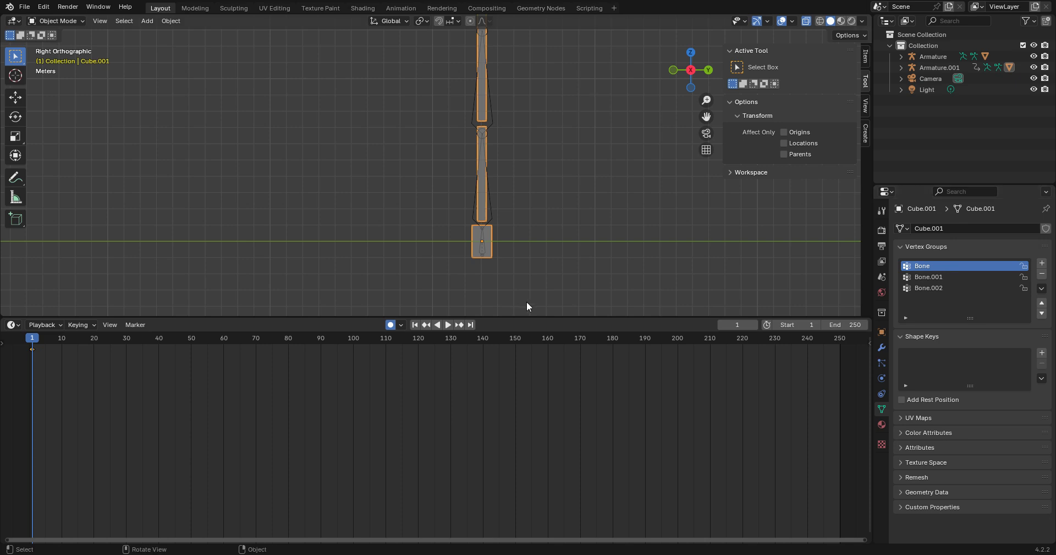
- In Edit Mode, select the lowest block's vertices, assign them to the Bone vertex group, and check the assignment by deselecting and reselecting the group
{"action": "key", "text": "Tab"}
{"action": "middle_click_drag", "start_coordinate": [532, 274], "coordinate": [547, 238], "text": "shift"}
{"action": "scroll", "coordinate": [543, 239], "scroll_direction": "up", "scroll_amount": 3}
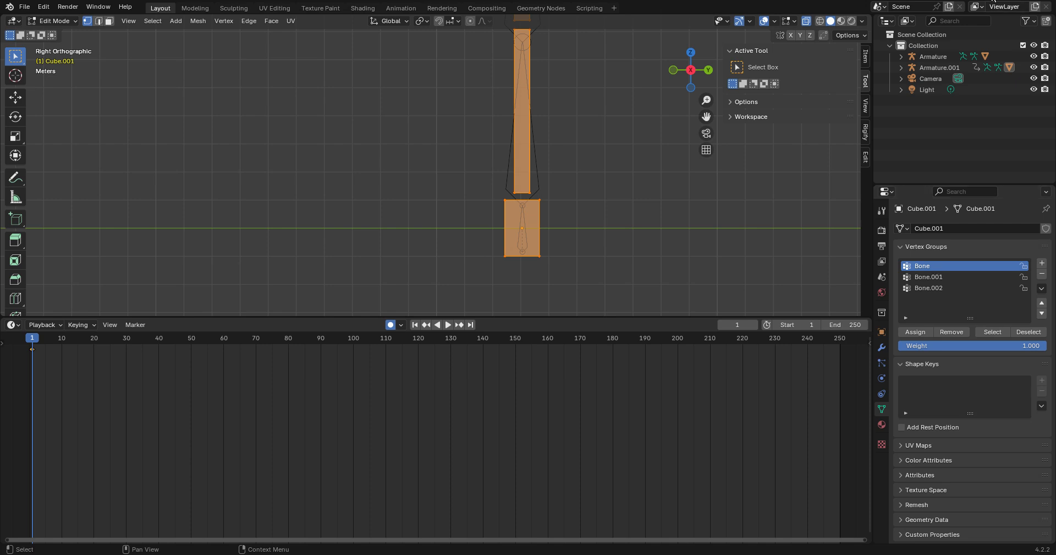
{"action": "left_click", "coordinate": [617, 258]}
{"action": "left_click_drag", "start_coordinate": [475, 193], "coordinate": [568, 290]}
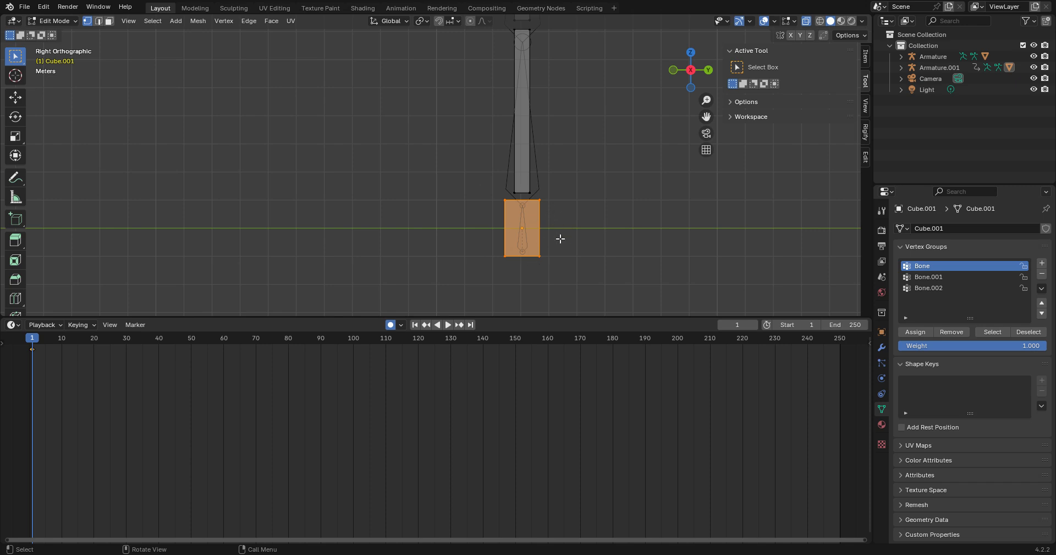
{"action": "middle_click_drag", "start_coordinate": [556, 232], "coordinate": [477, 241]}
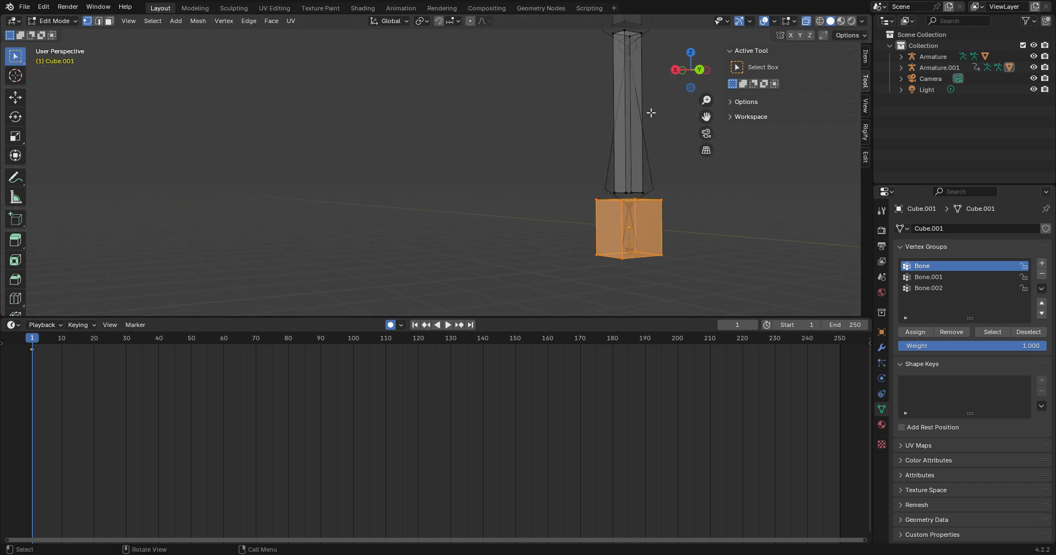
{"action": "left_click", "coordinate": [683, 74]}
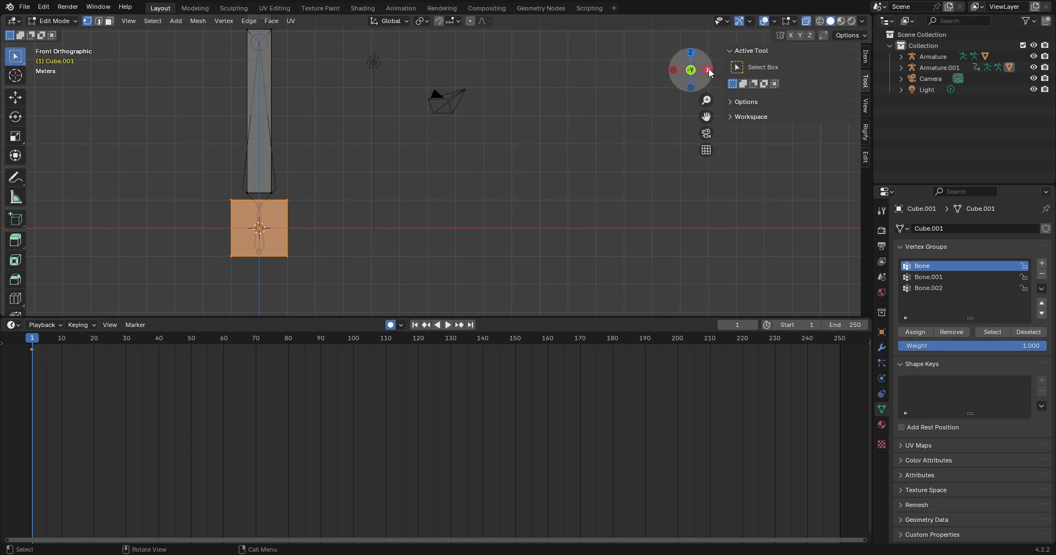
{"action": "left_click", "coordinate": [709, 71]}
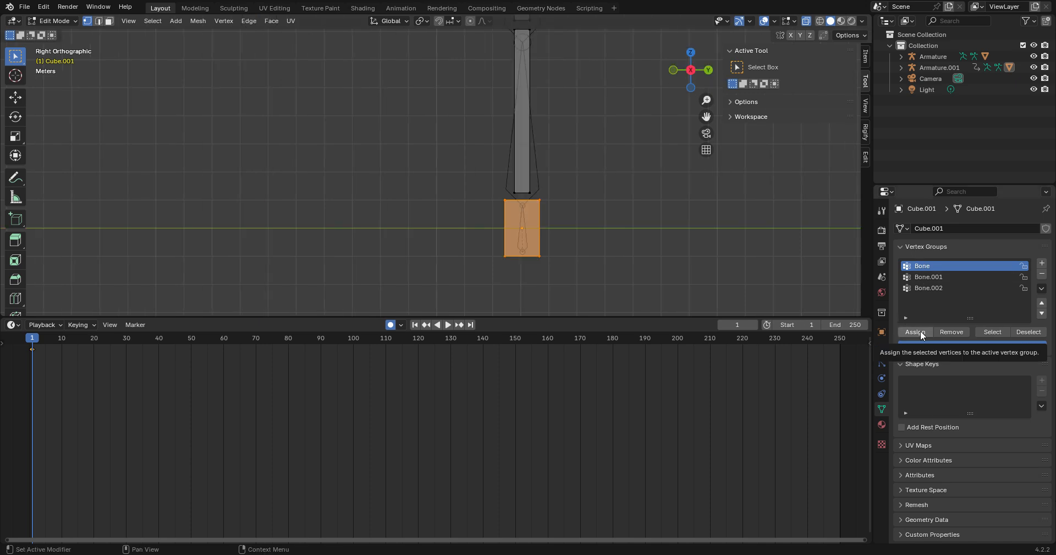
{"action": "left_click", "coordinate": [1025, 332]}
{"action": "left_click", "coordinate": [997, 332]}
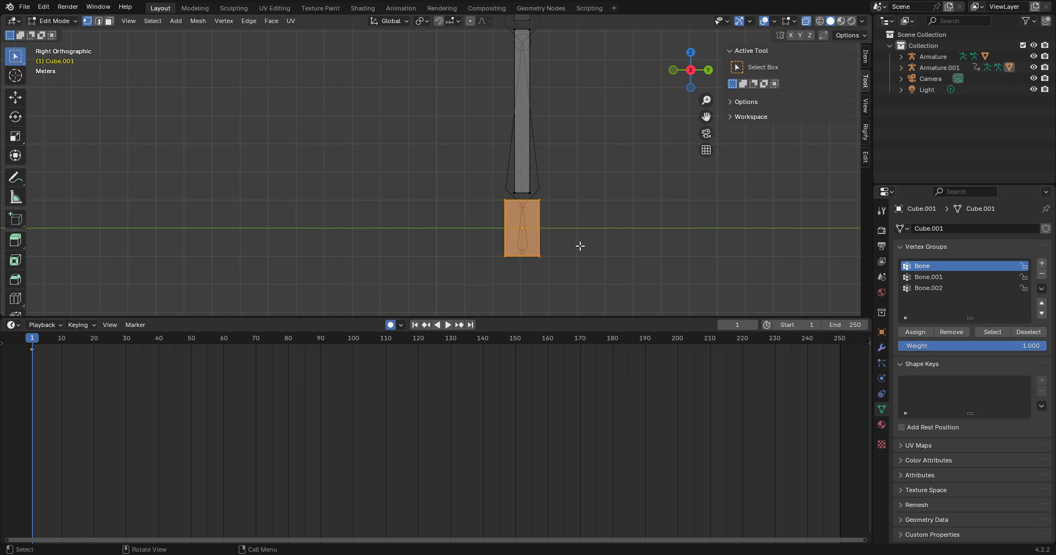
- Assign the lower column's vertices to the Bone.001 vertex group and check them by deselecting and reselecting the group
{"action": "middle_click_drag", "start_coordinate": [592, 195], "coordinate": [593, 227], "text": "shift"}
{"action": "left_click", "coordinate": [994, 279]}
{"action": "middle_click_drag", "start_coordinate": [625, 191], "coordinate": [630, 216], "text": "shift"}
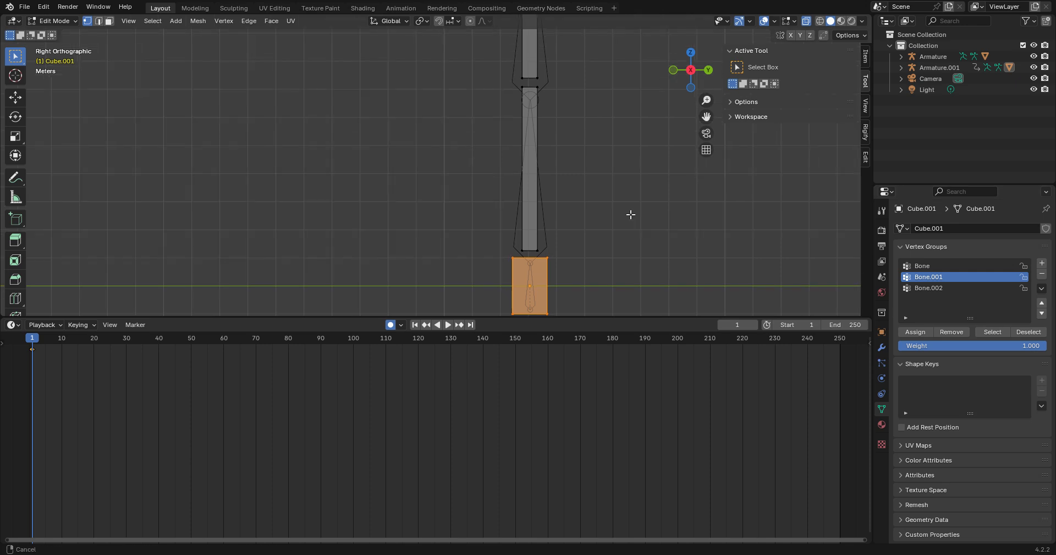
{"action": "left_click_drag", "start_coordinate": [508, 81], "coordinate": [586, 253]}
{"action": "left_click_drag", "start_coordinate": [493, 81], "coordinate": [583, 254]}
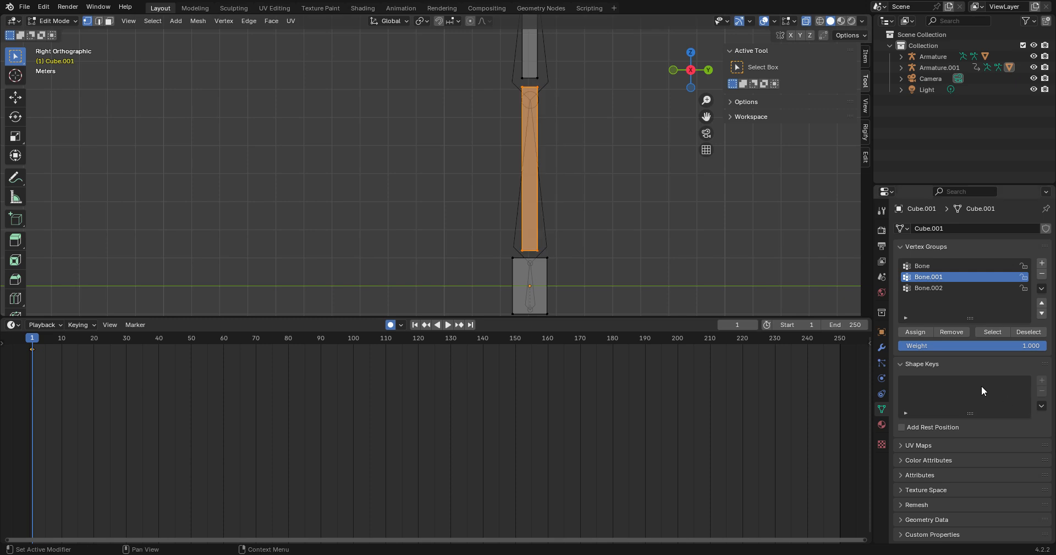
{"action": "left_click", "coordinate": [923, 331]}
{"action": "left_click", "coordinate": [1025, 331]}
{"action": "left_click", "coordinate": [1000, 331]}
- Assign the upper column's vertices to the Bone.002 vertex group, check the group's selection, and view the mesh from the back
{"action": "middle_click_drag", "start_coordinate": [599, 195], "coordinate": [595, 287], "text": "shift"}
{"action": "middle_click_drag", "start_coordinate": [595, 294], "coordinate": [580, 85], "text": "shift"}
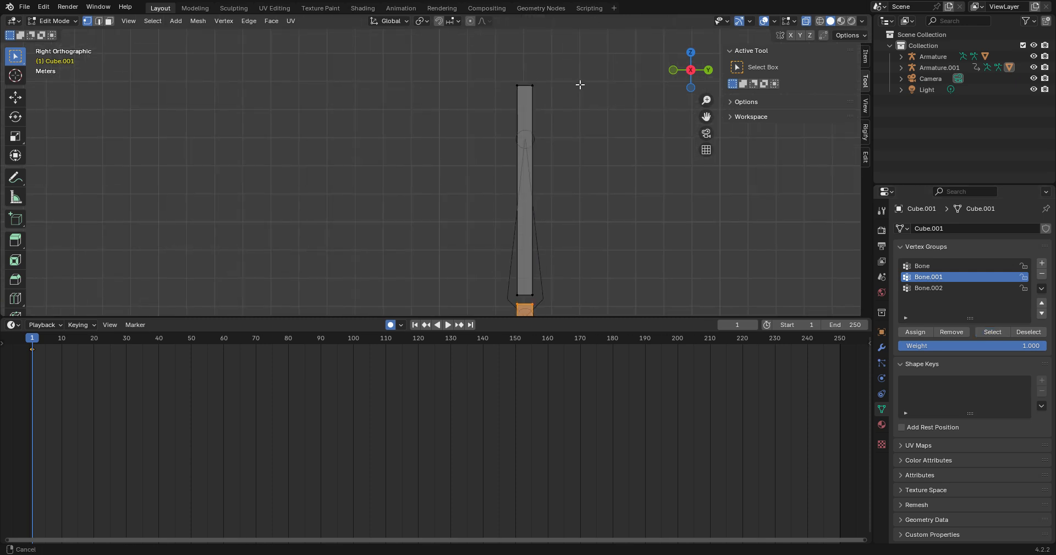
{"action": "left_click", "coordinate": [966, 288]}
{"action": "middle_click_drag", "start_coordinate": [632, 224], "coordinate": [604, 181], "text": "shift"}
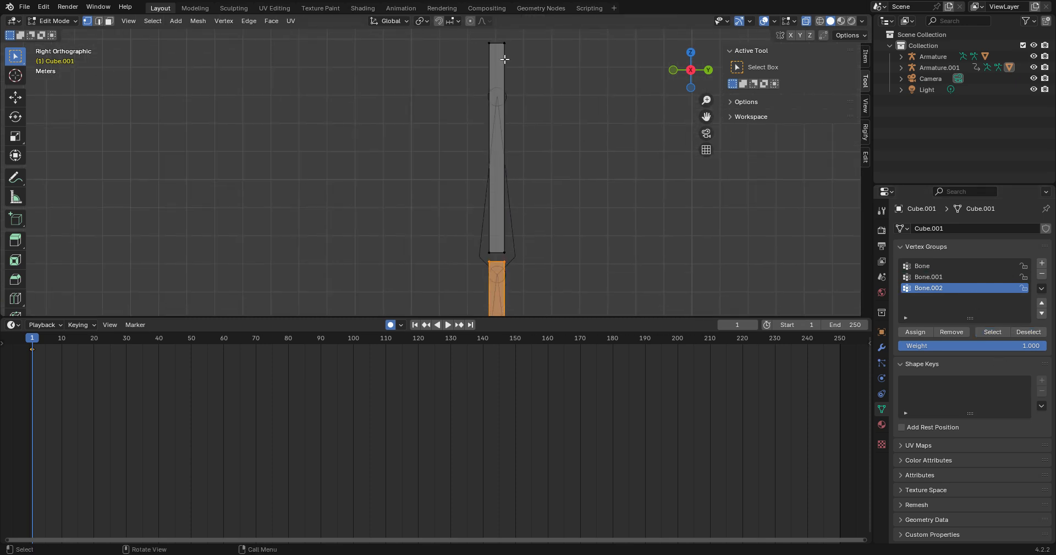
{"action": "left_click_drag", "start_coordinate": [483, 34], "coordinate": [567, 259]}
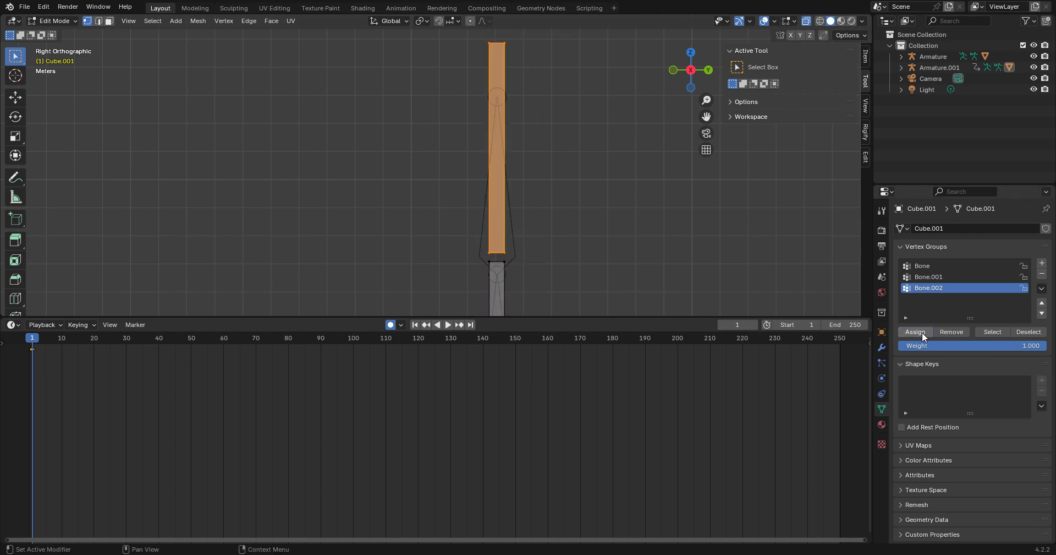
{"action": "left_click", "coordinate": [1038, 331]}
{"action": "left_click", "coordinate": [993, 331]}
{"action": "middle_click_drag", "start_coordinate": [666, 239], "coordinate": [409, 260]}
{"action": "left_click", "coordinate": [702, 67]}
- Return to Object Mode, select the three-bone armature, and switch it to Pose Mode
{"action": "left_click", "coordinate": [70, 21]}
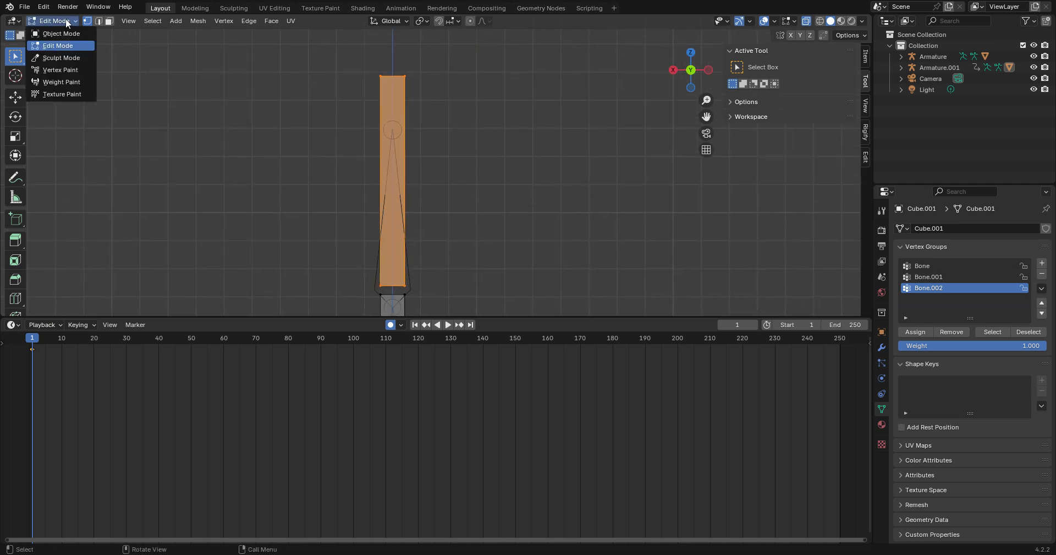
{"action": "left_click", "coordinate": [77, 34]}
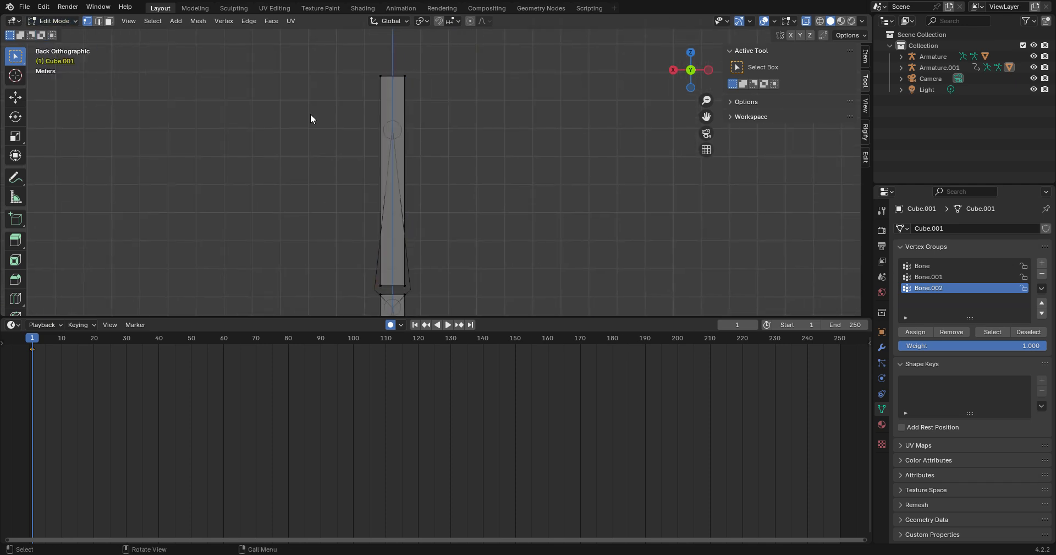
{"action": "left_click", "coordinate": [410, 289]}
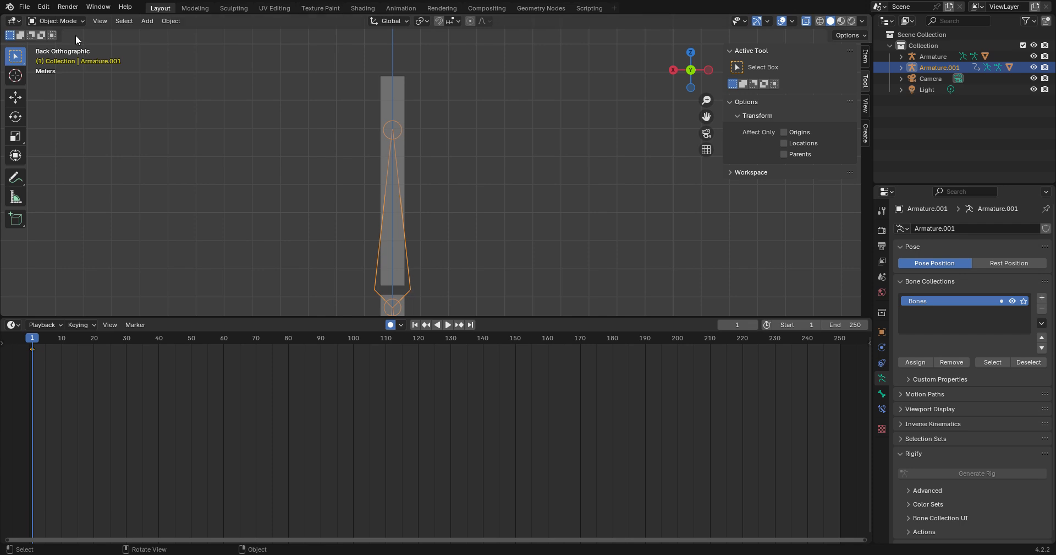
{"action": "left_click", "coordinate": [73, 21]}
{"action": "left_click", "coordinate": [78, 59]}
{"action": "scroll", "coordinate": [513, 259], "scroll_direction": "up", "scroll_amount": 4}
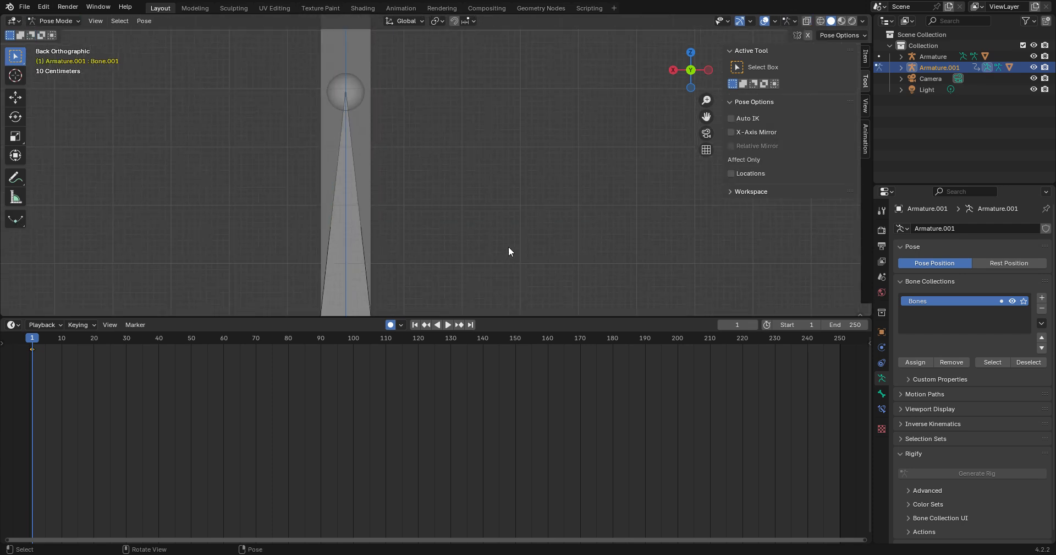
{"action": "scroll", "coordinate": [508, 246], "scroll_direction": "down", "scroll_amount": 7}
{"action": "middle_click_drag", "start_coordinate": [521, 243], "coordinate": [572, 154], "text": "shift"}
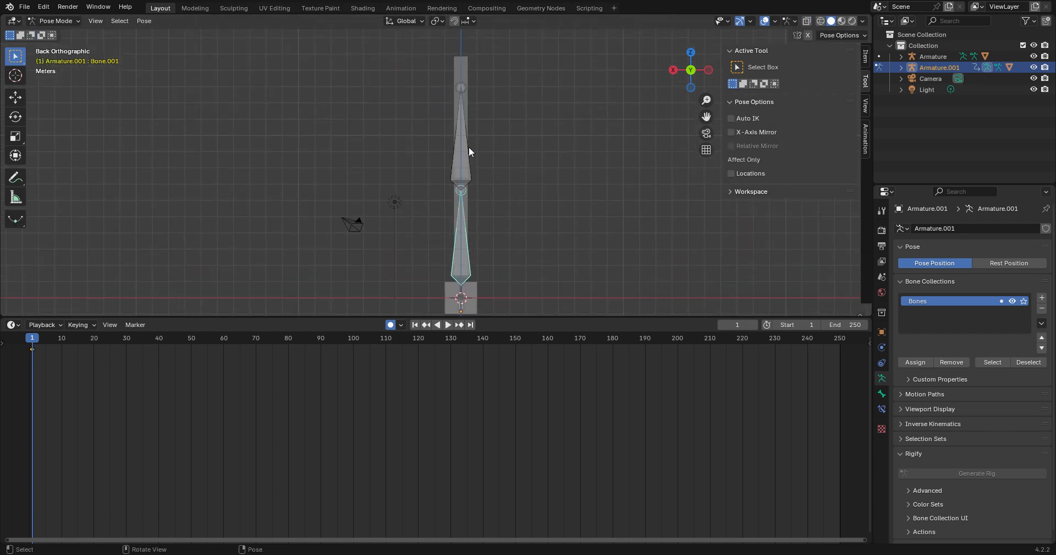
- Test the vertex group assignments by rotating the uppermost bone and the middle bone of the armature
{"action": "left_click", "coordinate": [469, 147]}
{"action": "key", "text": "r"}
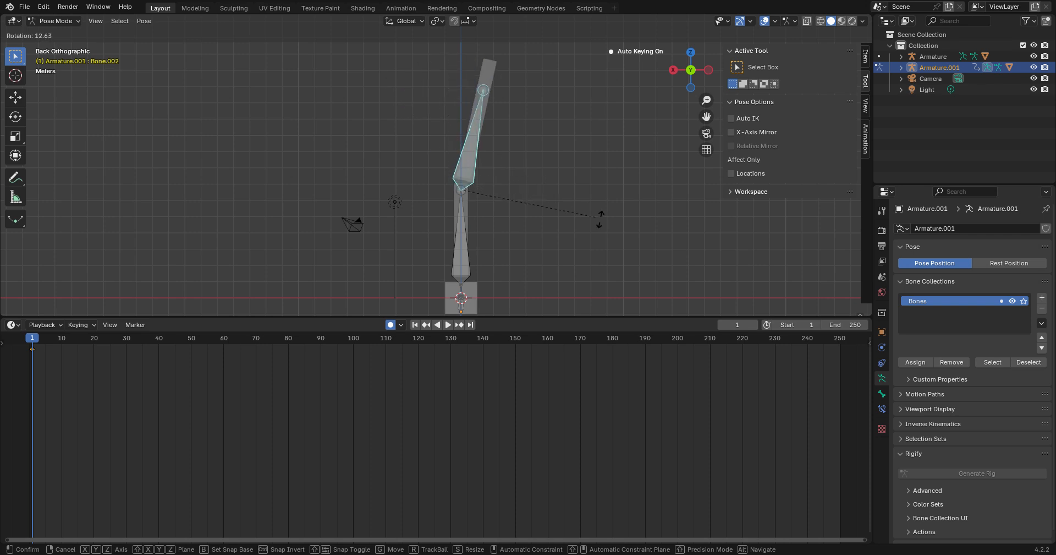
{"action": "left_click", "coordinate": [510, 219]}
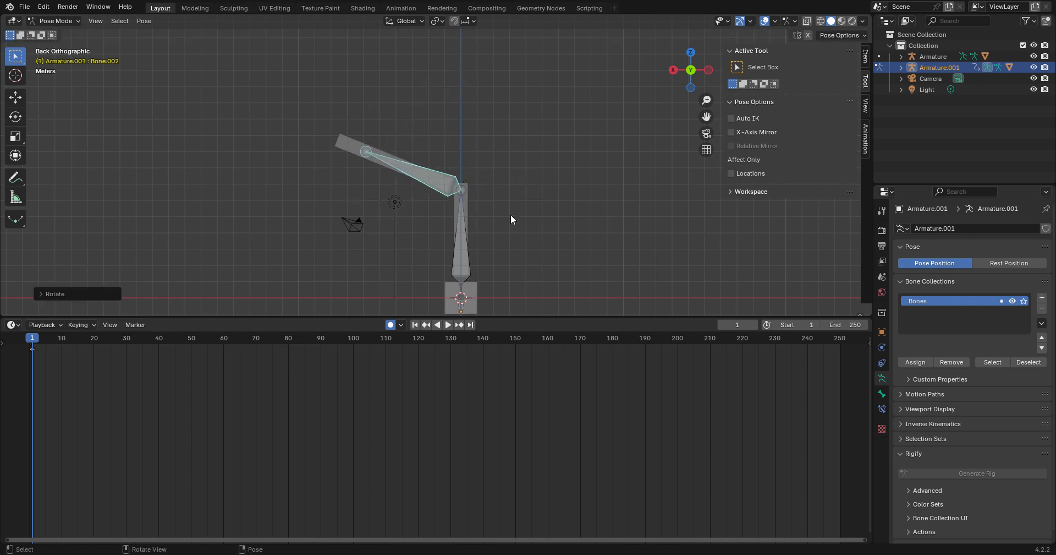
{"action": "left_click", "coordinate": [457, 248]}
{"action": "key", "text": "r"}
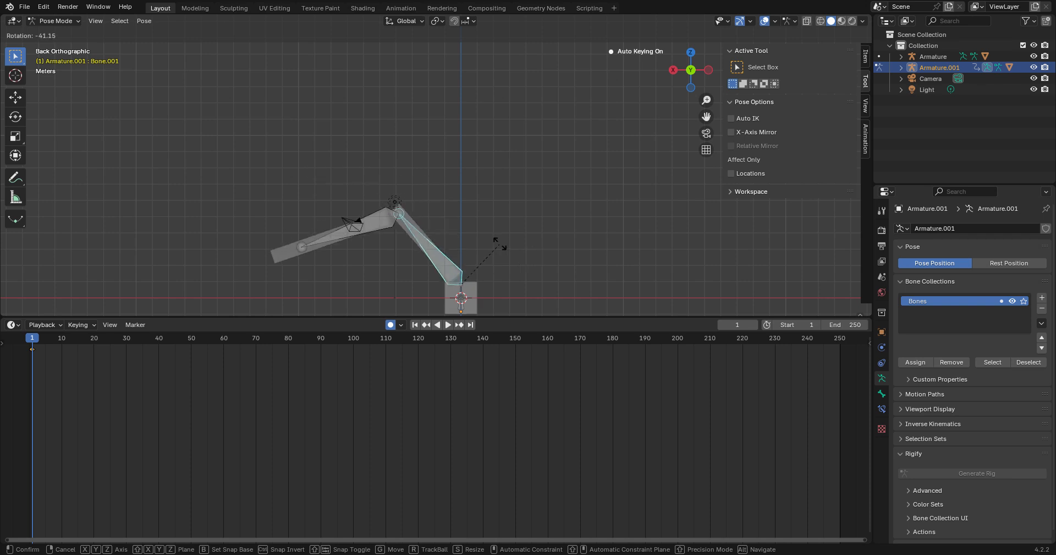
{"action": "left_click", "coordinate": [499, 244]}
{"action": "middle_click_drag", "start_coordinate": [500, 245], "coordinate": [528, 148], "text": "shift"}
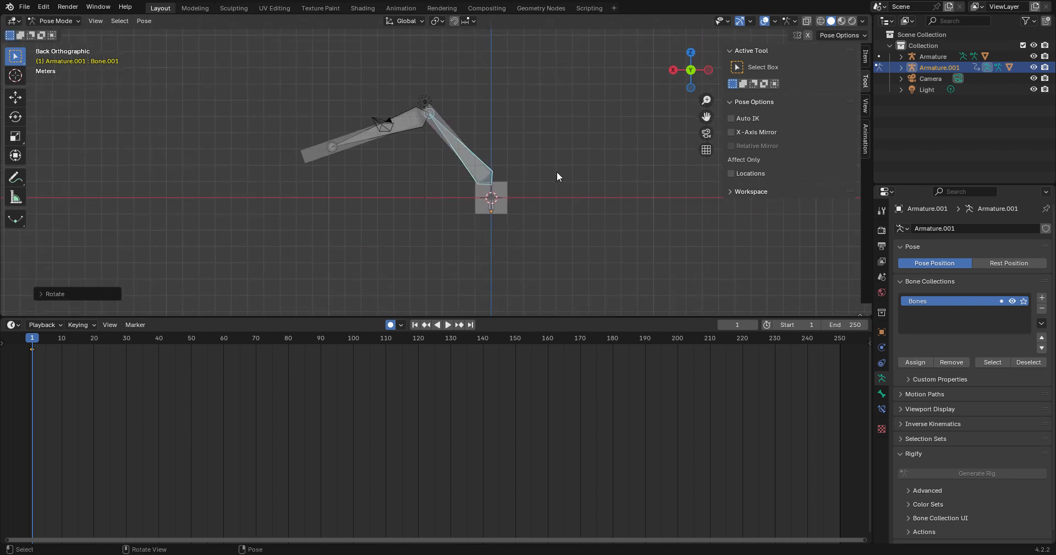
{"action": "key", "text": "r"}
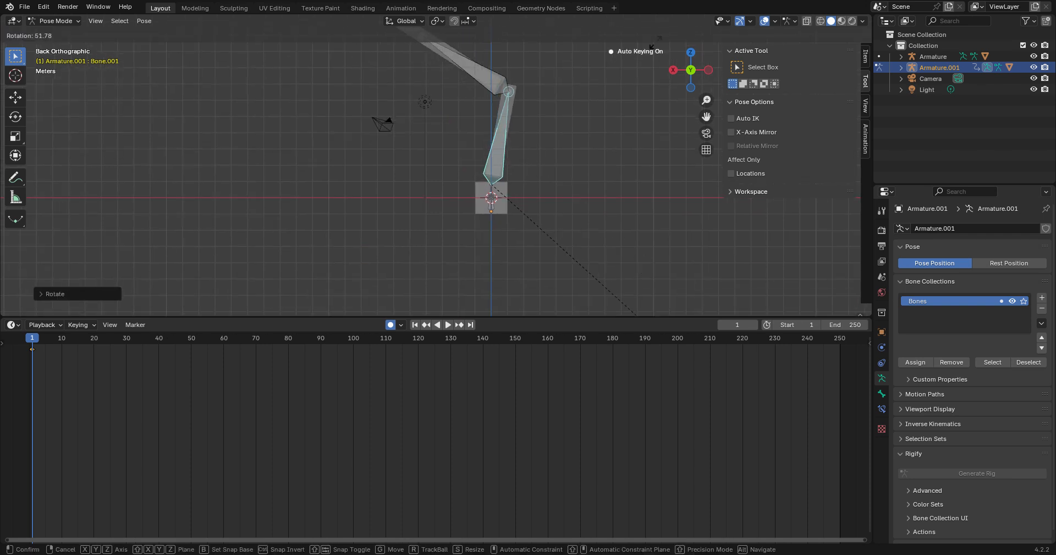
{"action": "left_click", "coordinate": [537, 89]}
{"action": "middle_click_drag", "start_coordinate": [570, 120], "coordinate": [702, 261]}
- Undo the test rotations of the middle and uppermost bones
{"action": "key", "text": "ctrl+z"}
{"action": "key", "text": "ctrl+z"}
{"action": "key", "text": "ctrl+z"}
{"action": "key", "text": "ctrl+z"}
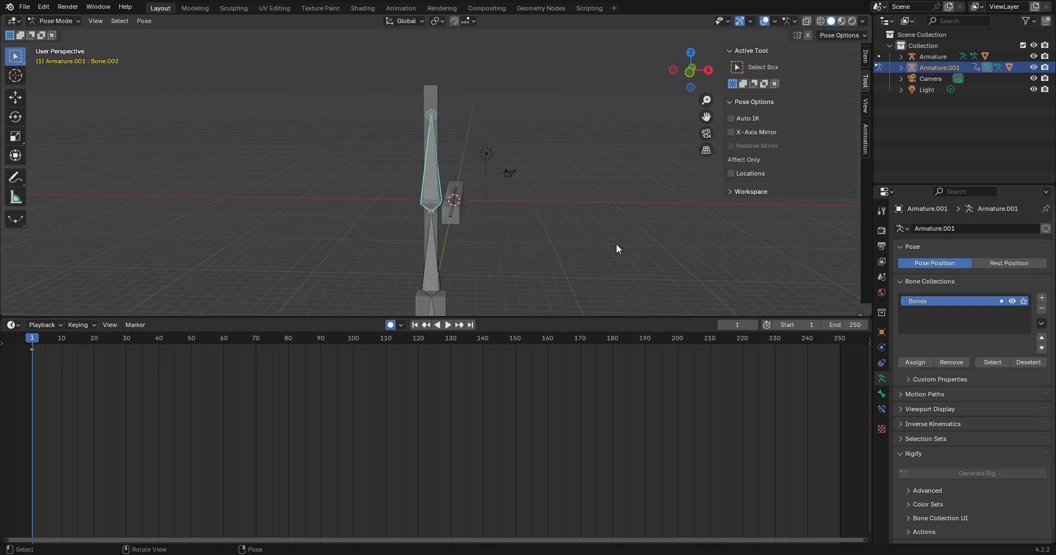
{"action": "middle_click_drag", "start_coordinate": [617, 243], "coordinate": [289, 156]}
{"action": "scroll", "coordinate": [348, 160], "scroll_direction": "up", "scroll_amount": 2}
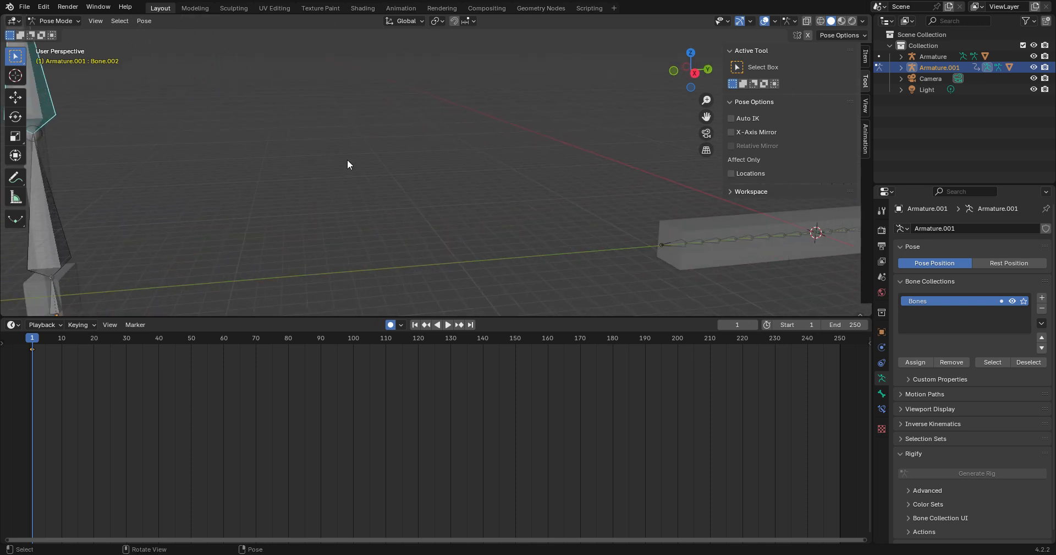
{"action": "scroll", "coordinate": [347, 159], "scroll_direction": "down", "scroll_amount": 7}
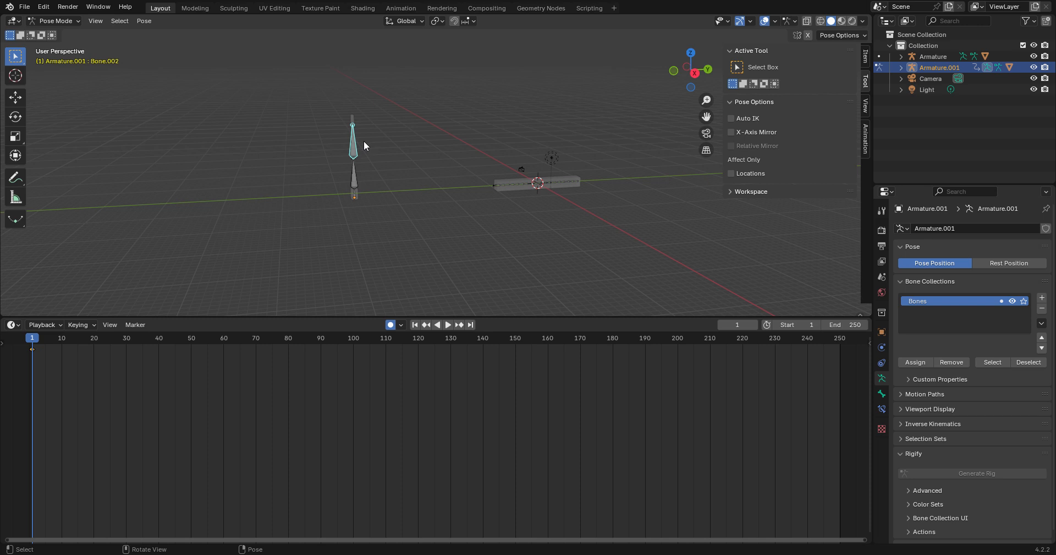
- Enable Auto IK in the pose options and try moving the uppermost bone to drive the chain
{"action": "middle_click_drag", "start_coordinate": [364, 141], "coordinate": [723, 147]}
{"action": "scroll", "coordinate": [628, 161], "scroll_direction": "up", "scroll_amount": 5}
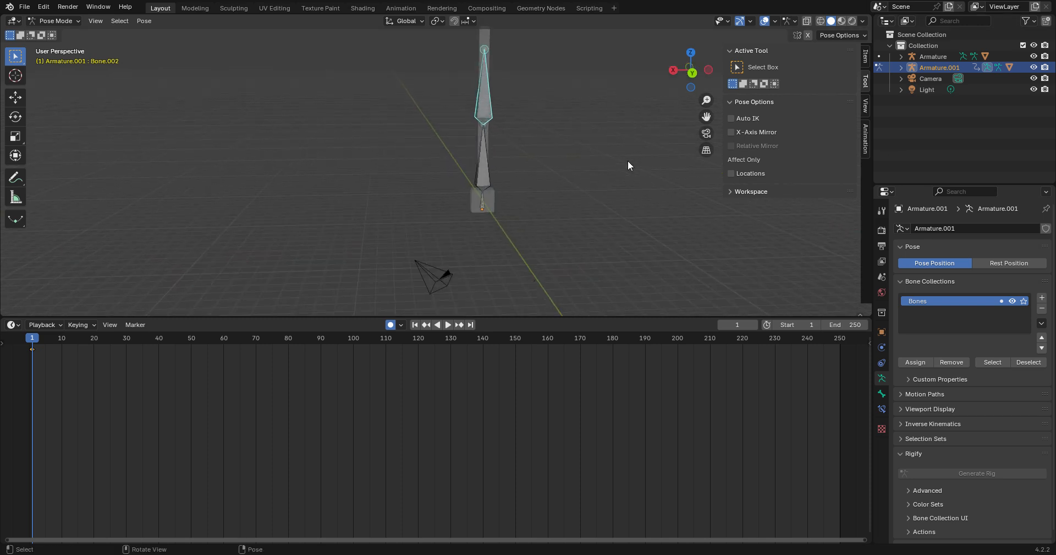
{"action": "left_click", "coordinate": [732, 119]}
{"action": "key", "text": "g"}
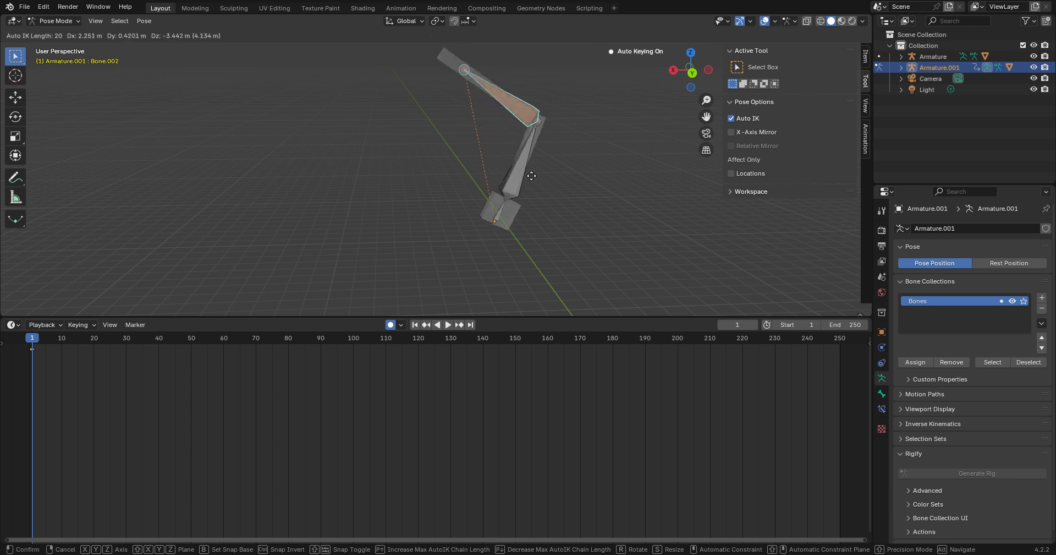
{"action": "right_click", "coordinate": [493, 163]}
- Open the uppermost bone's properties, lock its W, X, Y and Z rotation, and compare with the middle bone's locks
{"action": "middle_click_drag", "start_coordinate": [493, 163], "coordinate": [622, 164]}
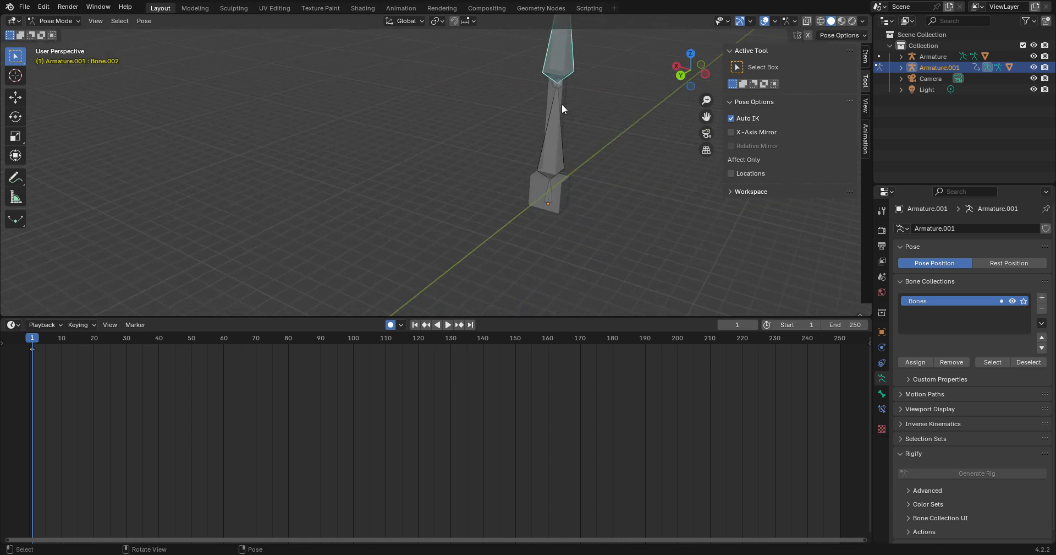
{"action": "left_click", "coordinate": [882, 393]}
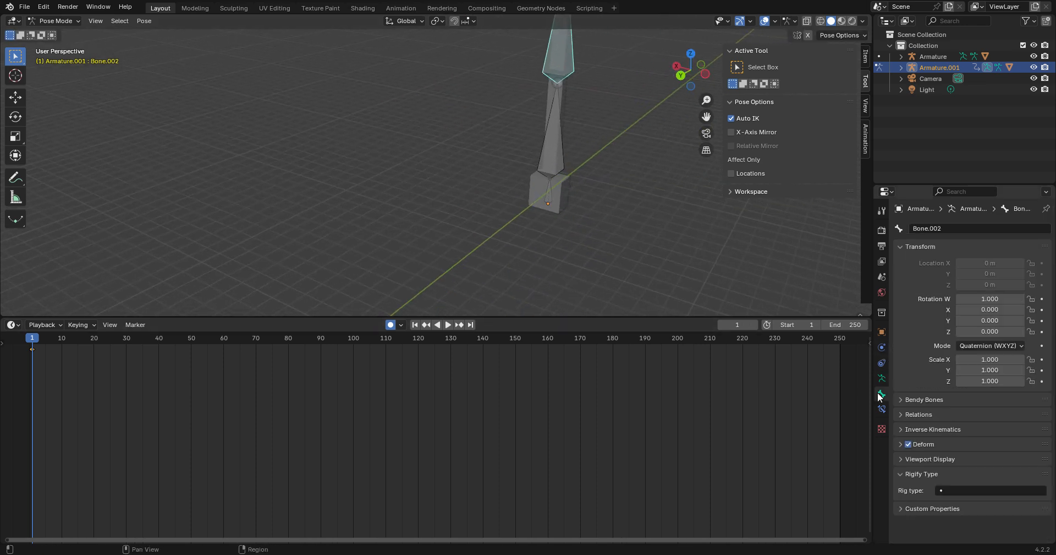
{"action": "left_click", "coordinate": [1031, 299]}
{"action": "left_click_drag", "start_coordinate": [1032, 311], "coordinate": [1033, 337]}
{"action": "left_click", "coordinate": [567, 95]}
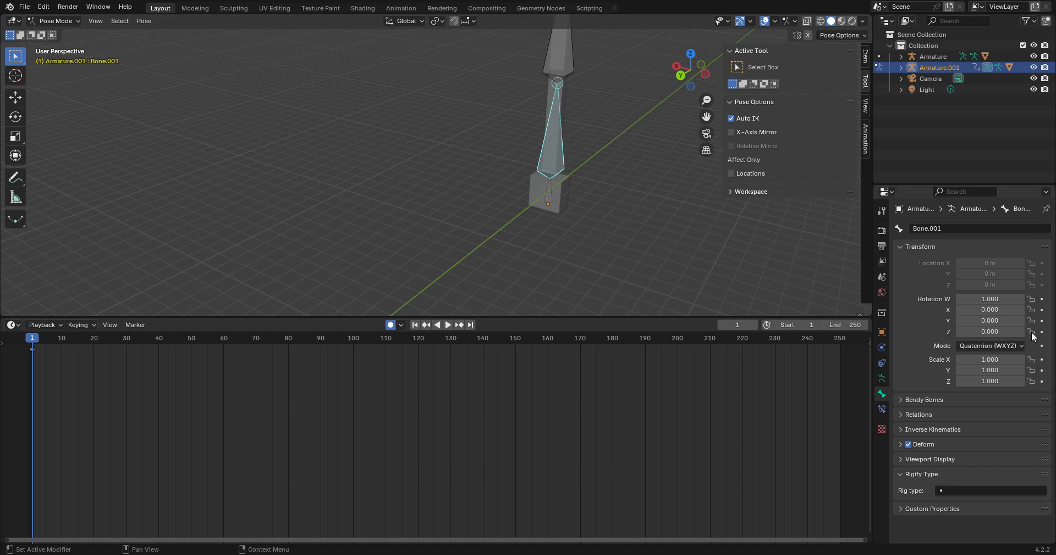
{"action": "left_click", "coordinate": [549, 49]}
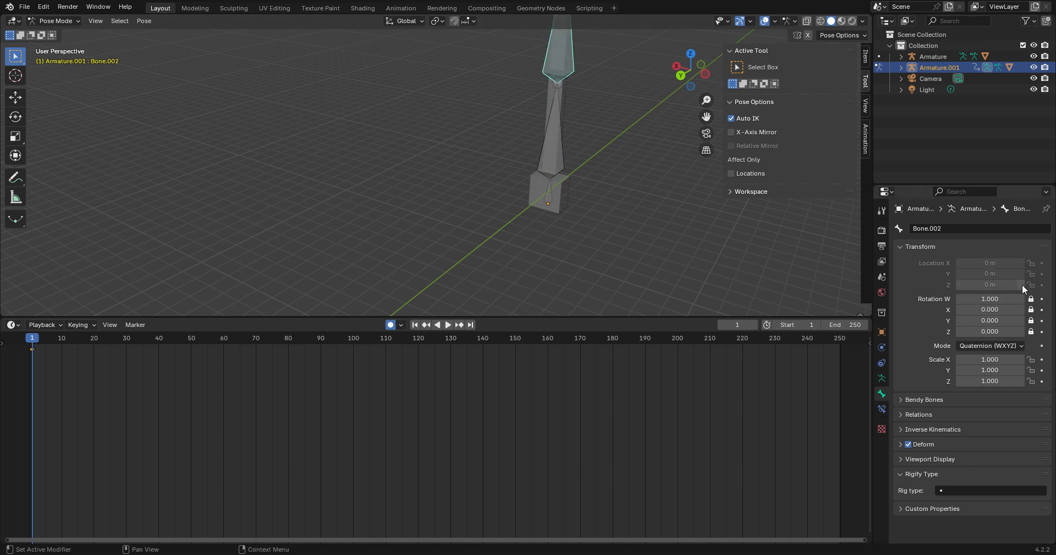
- Toggle the uppermost bone's rotation locks and release all four channels, W, X, Y and Z
{"action": "left_click_drag", "start_coordinate": [1031, 298], "coordinate": [1031, 309]}
{"action": "left_click", "coordinate": [1031, 298]}
{"action": "left_click", "coordinate": [1032, 311]}
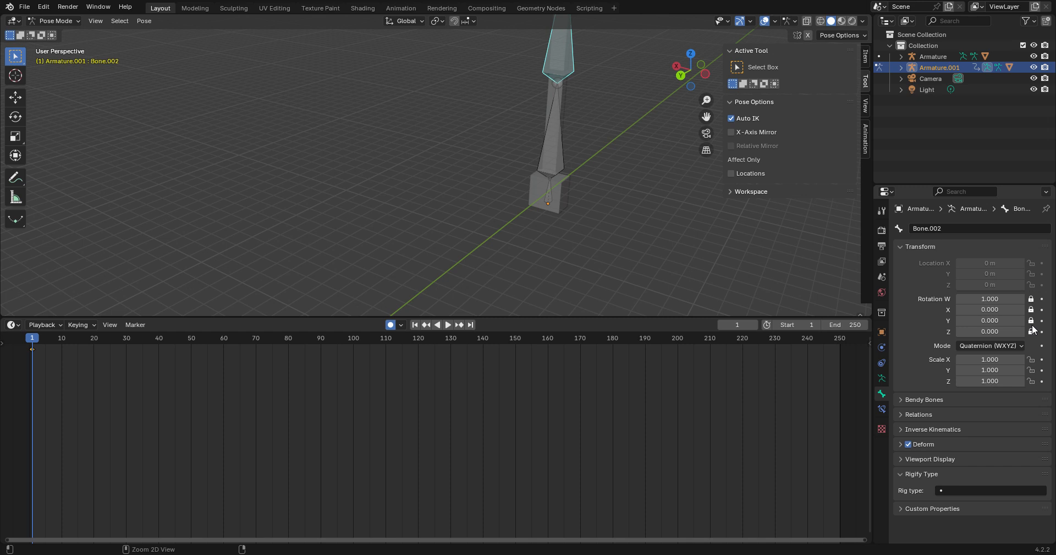
{"action": "left_click_drag", "start_coordinate": [1032, 332], "coordinate": [1031, 298]}
- In back view, lock the uppermost bone's W, X and Z rotation channels, leaving Y free
{"action": "left_click", "coordinate": [679, 78]}
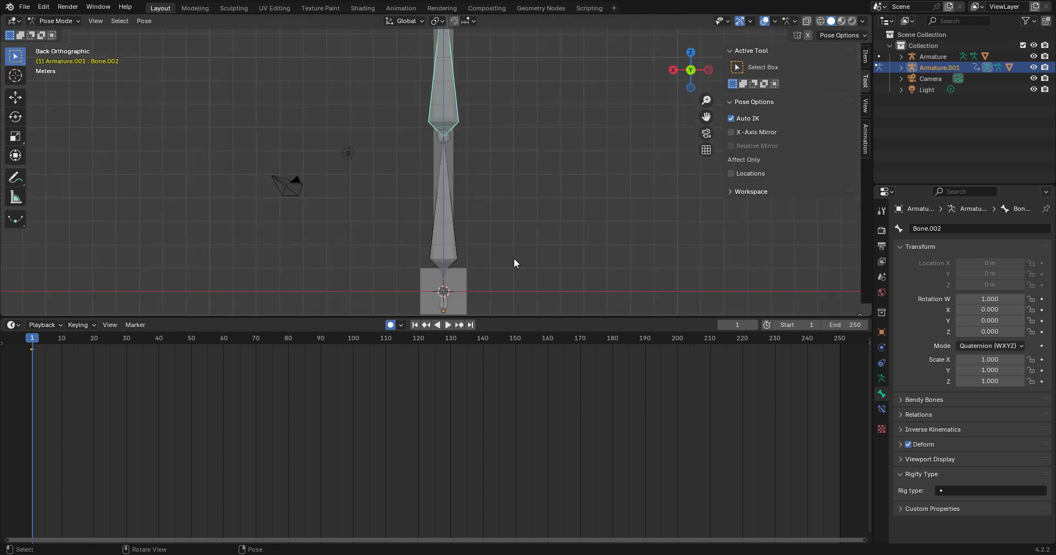
{"action": "left_click", "coordinate": [1032, 310]}
{"action": "middle_click_drag", "start_coordinate": [536, 220], "coordinate": [500, 135], "text": "shift"}
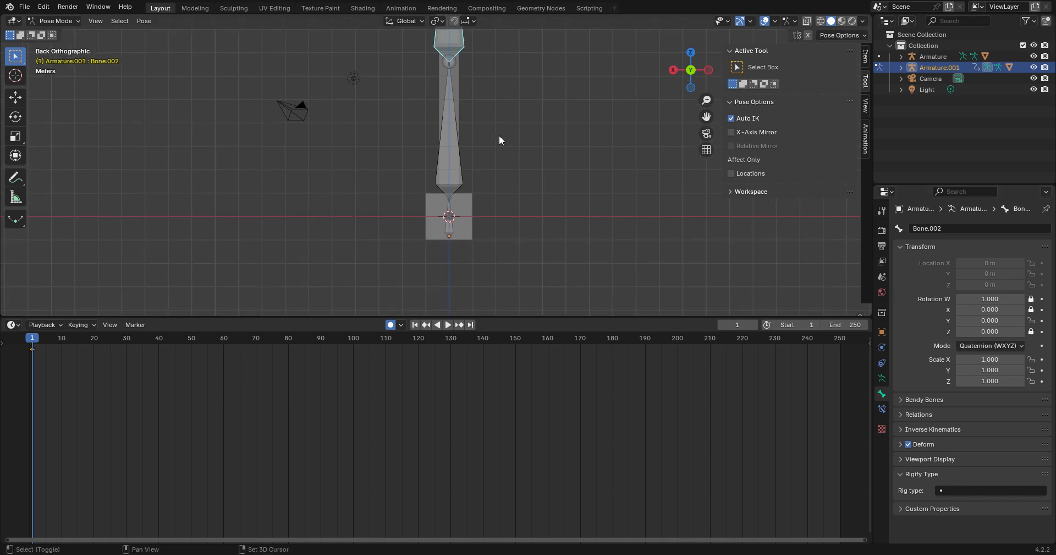
- Lock the middle bone's W and X rotation and its X, Y and Z scale, and reselect the uppermost bone
{"action": "left_click", "coordinate": [460, 154]}
{"action": "left_click", "coordinate": [1032, 310]}
{"action": "left_click", "coordinate": [1031, 298]}
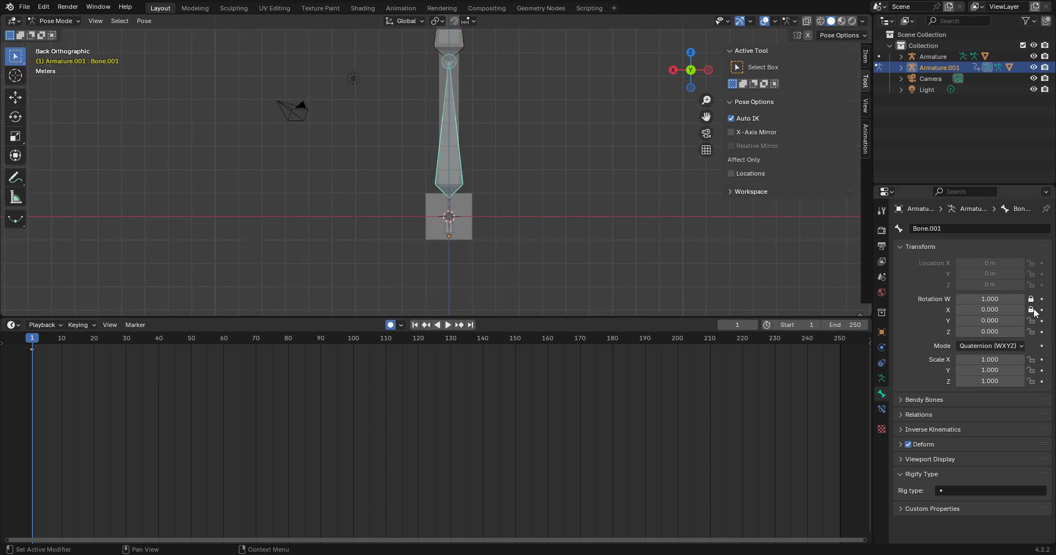
{"action": "left_click_drag", "start_coordinate": [1033, 358], "coordinate": [1031, 380]}
{"action": "left_click", "coordinate": [440, 42]}
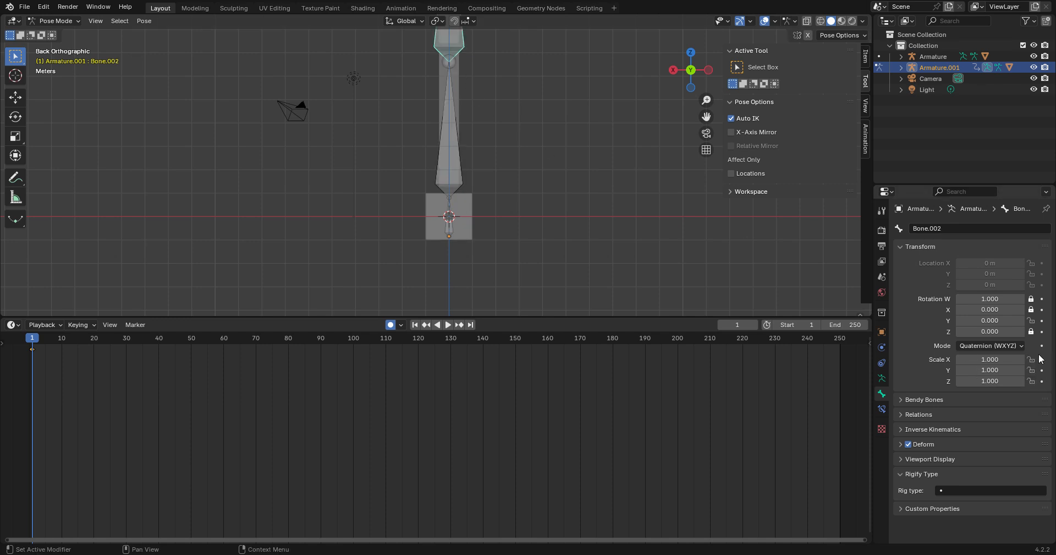
- Lock the uppermost bone's X, Y and Z scale and all location and rotation channels of the base bone
{"action": "left_click_drag", "start_coordinate": [1031, 358], "coordinate": [1031, 381]}
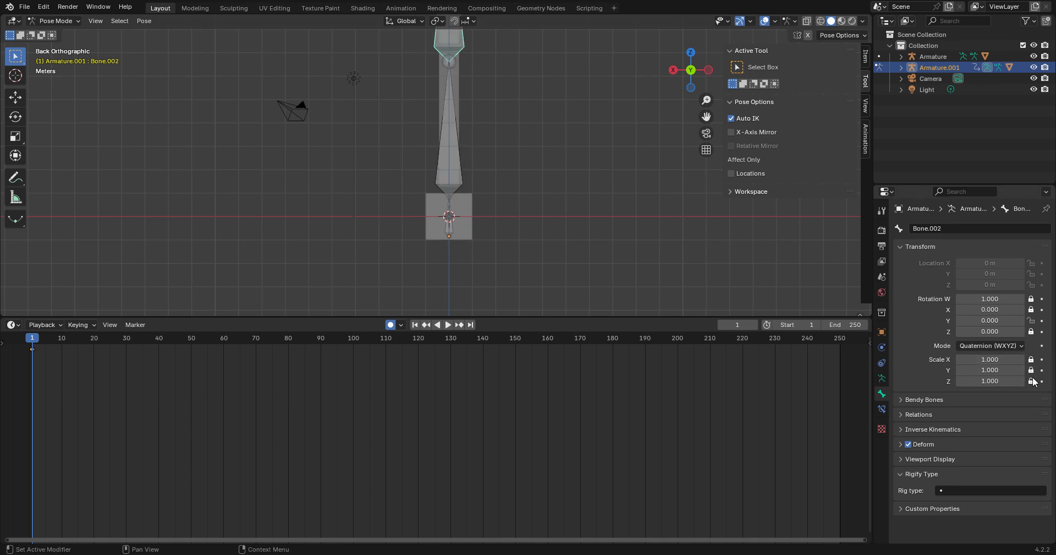
{"action": "left_click", "coordinate": [448, 234]}
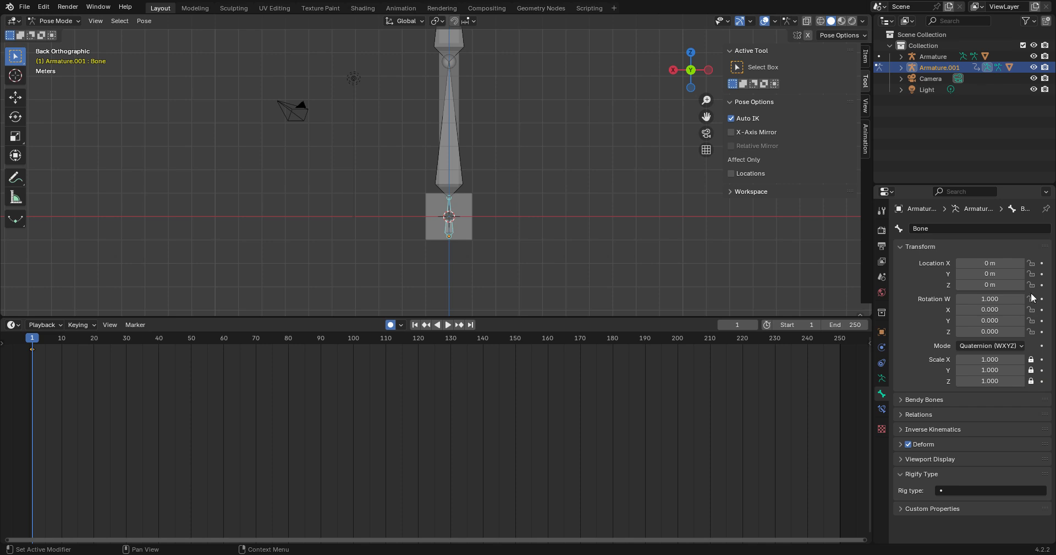
{"action": "left_click_drag", "start_coordinate": [1032, 297], "coordinate": [1032, 335]}
{"action": "left_click_drag", "start_coordinate": [1031, 262], "coordinate": [1034, 294]}
- Try rotating and moving the uppermost bone in back view with only its Y rotation free
{"action": "middle_click_drag", "start_coordinate": [437, 63], "coordinate": [455, 155], "text": "shift"}
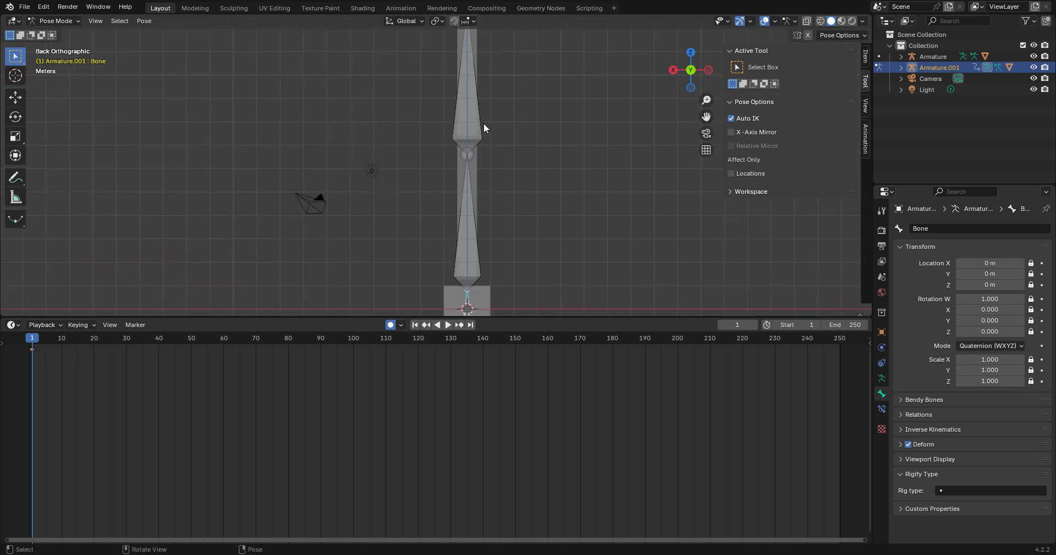
{"action": "left_click", "coordinate": [462, 129]}
{"action": "key", "text": "r"}
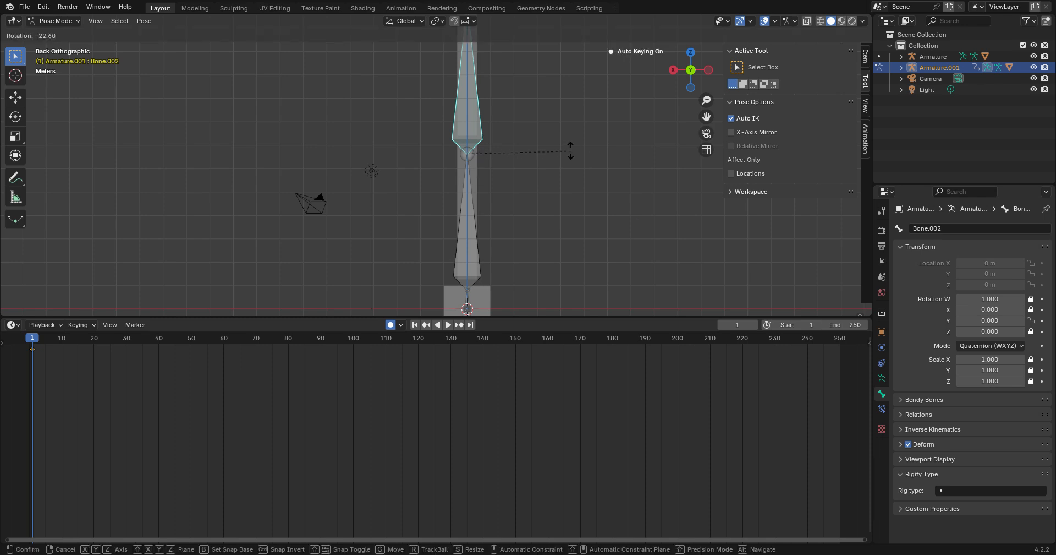
{"action": "right_click", "coordinate": [616, 182]}
{"action": "key", "text": "g"}
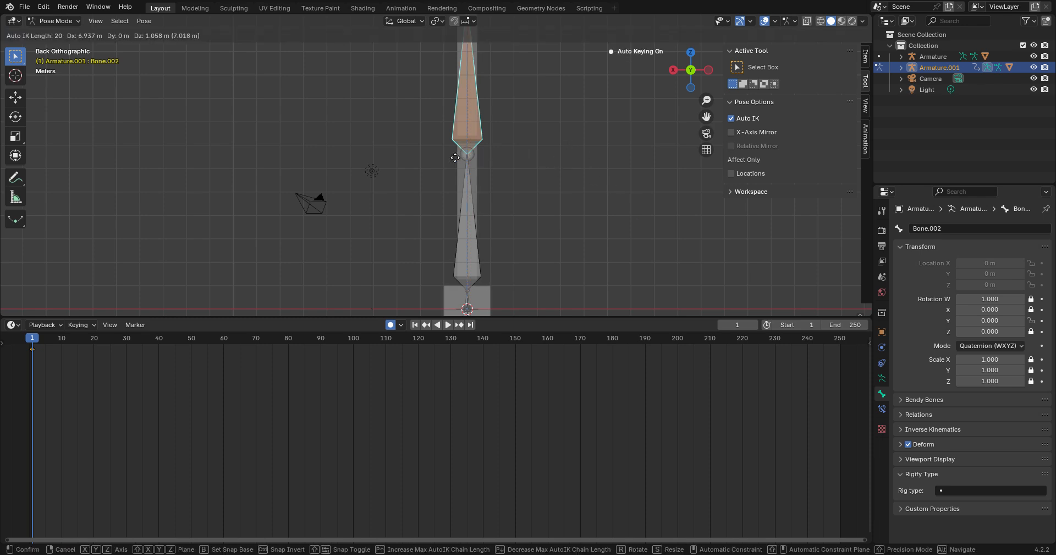
{"action": "right_click", "coordinate": [491, 165]}
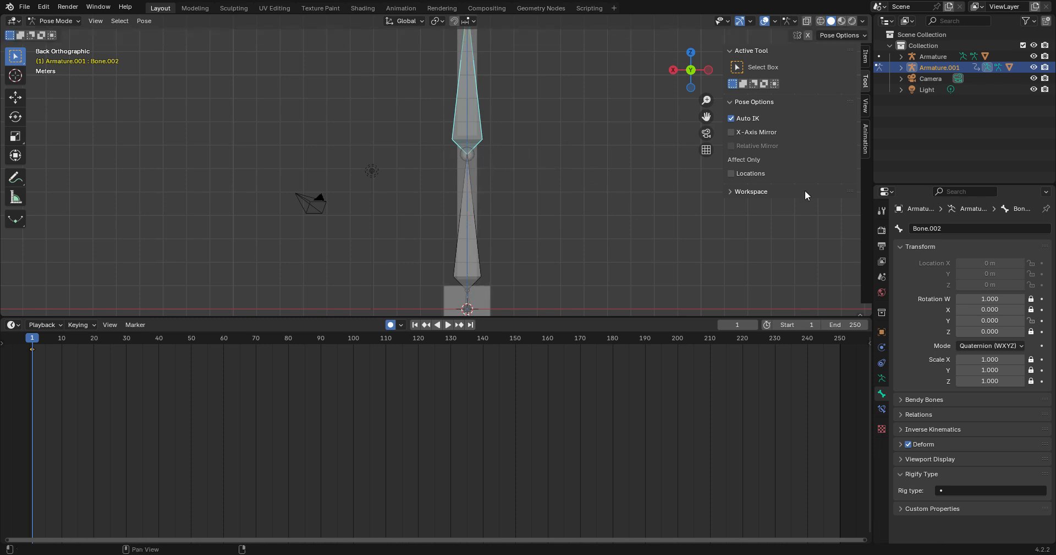
- Disable Auto IK and try rotating the uppermost bone
{"action": "left_click", "coordinate": [731, 118]}
{"action": "key", "text": "r"}
{"action": "right_click", "coordinate": [552, 167]}
{"action": "middle_click_drag", "start_coordinate": [556, 166], "coordinate": [563, 193]}
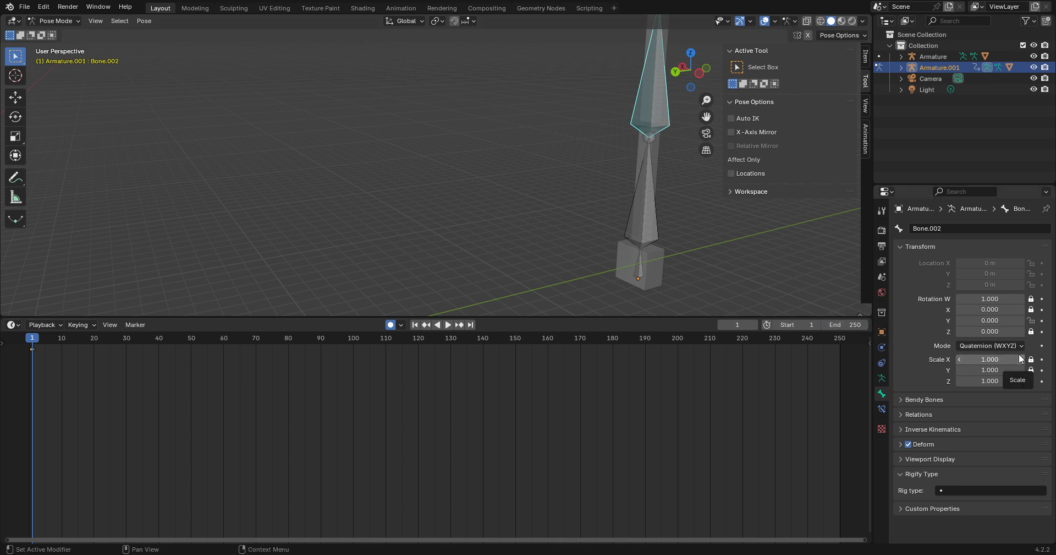
- Free the uppermost bone's X rotation, lock its Y rotation, and test-rotate the bone
{"action": "left_click", "coordinate": [1031, 309]}
{"action": "left_click", "coordinate": [1031, 320]}
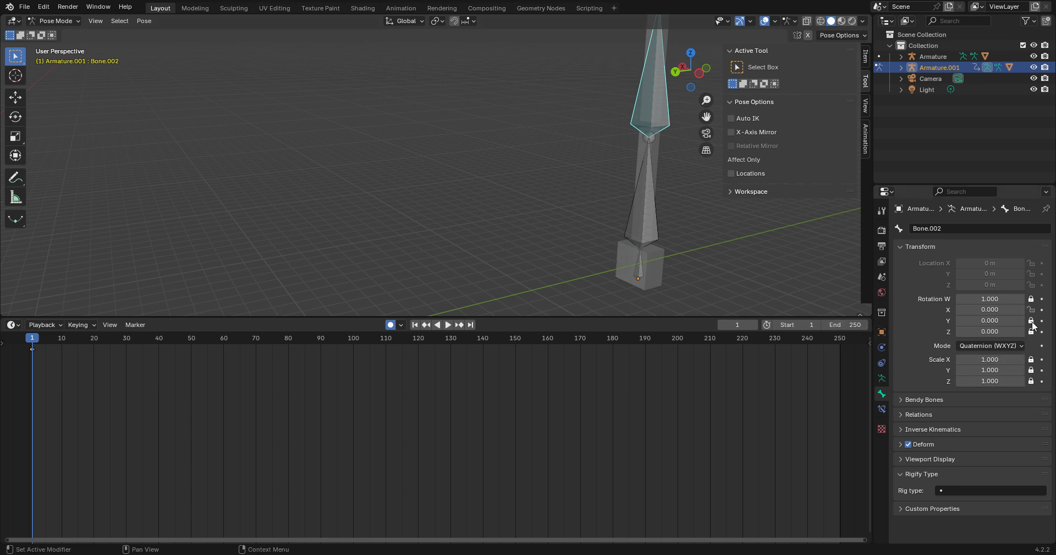
{"action": "key", "text": "r"}
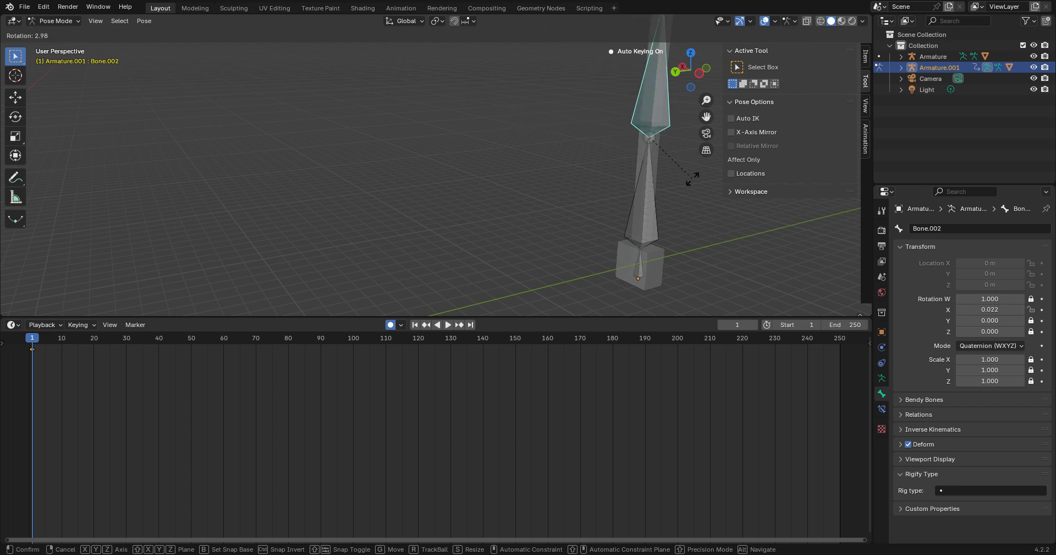
{"action": "right_click", "coordinate": [679, 180]}
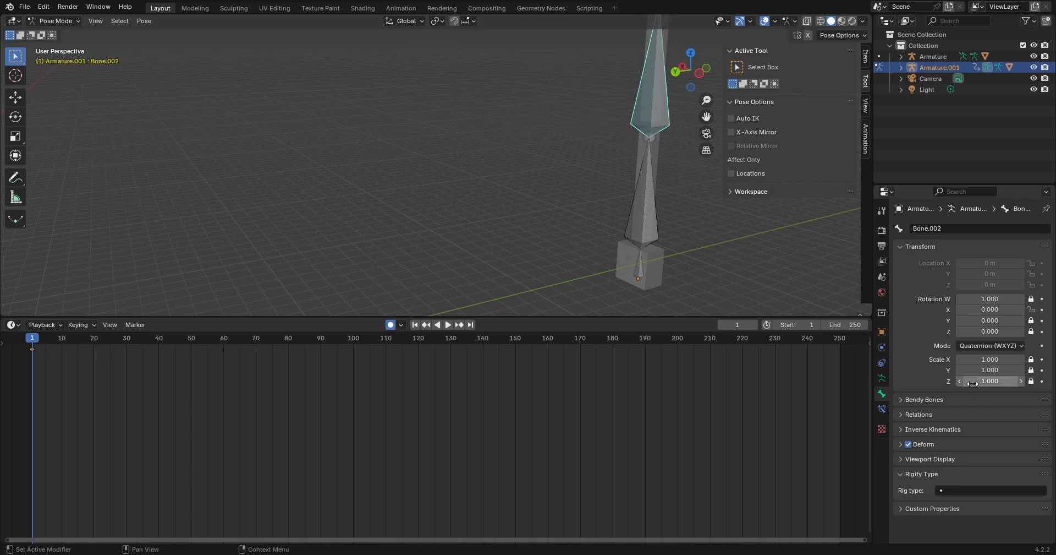
- Free the middle bone's X rotation channel and lock its Y rotation
{"action": "middle_click_drag", "start_coordinate": [709, 270], "coordinate": [578, 197]}
{"action": "left_click", "coordinate": [527, 136]}
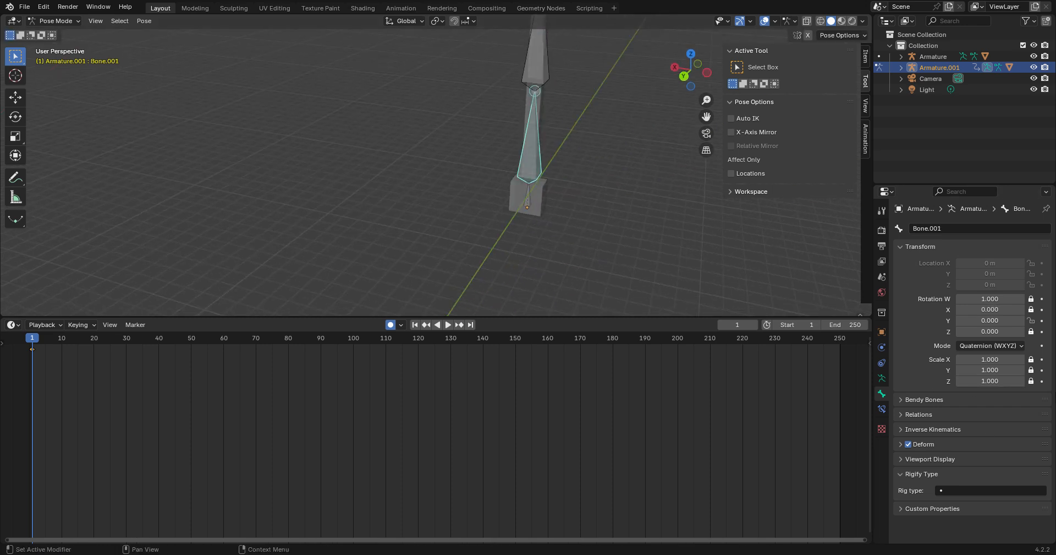
{"action": "left_click", "coordinate": [1031, 309]}
- Try rotating the uppermost bone in back view and again from an angled view
{"action": "left_click", "coordinate": [684, 76]}
{"action": "left_click", "coordinate": [472, 103]}
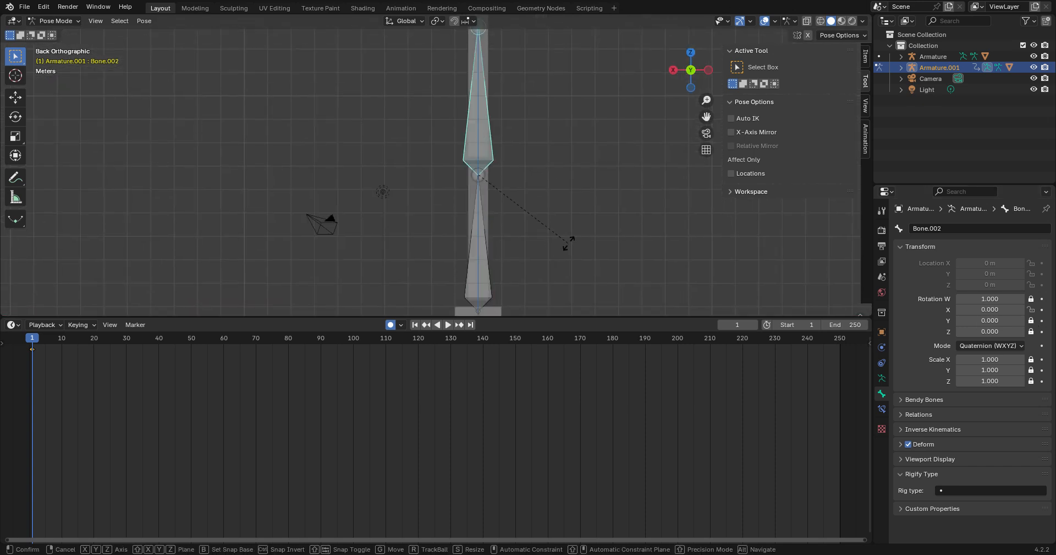
{"action": "key", "text": "r"}
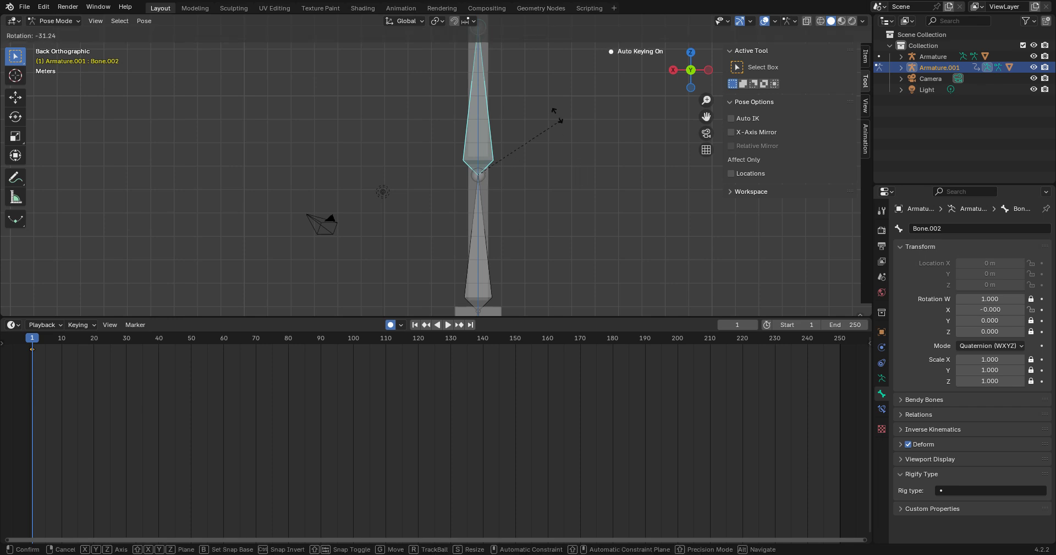
{"action": "right_click", "coordinate": [538, 117]}
{"action": "middle_click_drag", "start_coordinate": [655, 194], "coordinate": [578, 210]}
{"action": "key", "text": "r"}
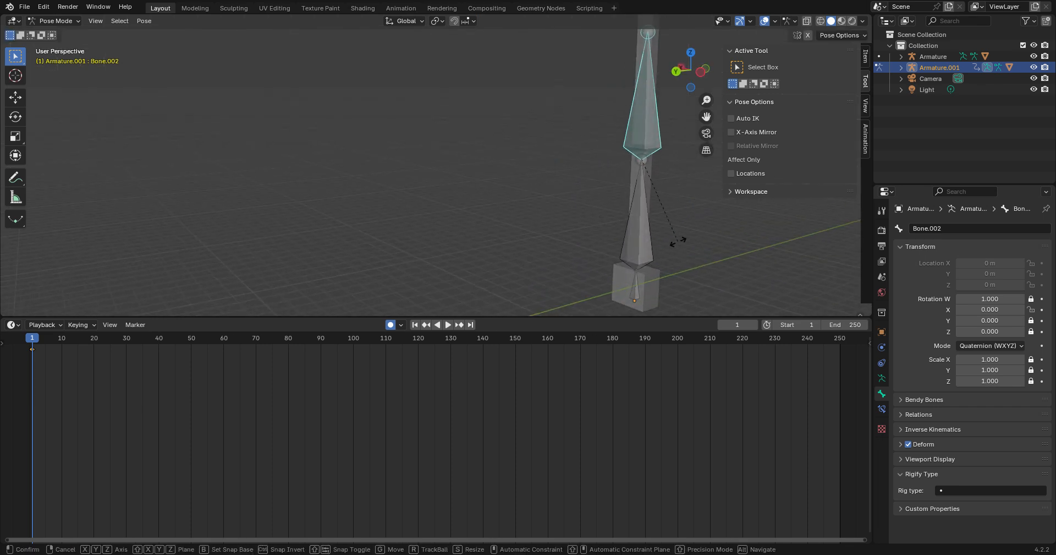
{"action": "right_click", "coordinate": [662, 196]}
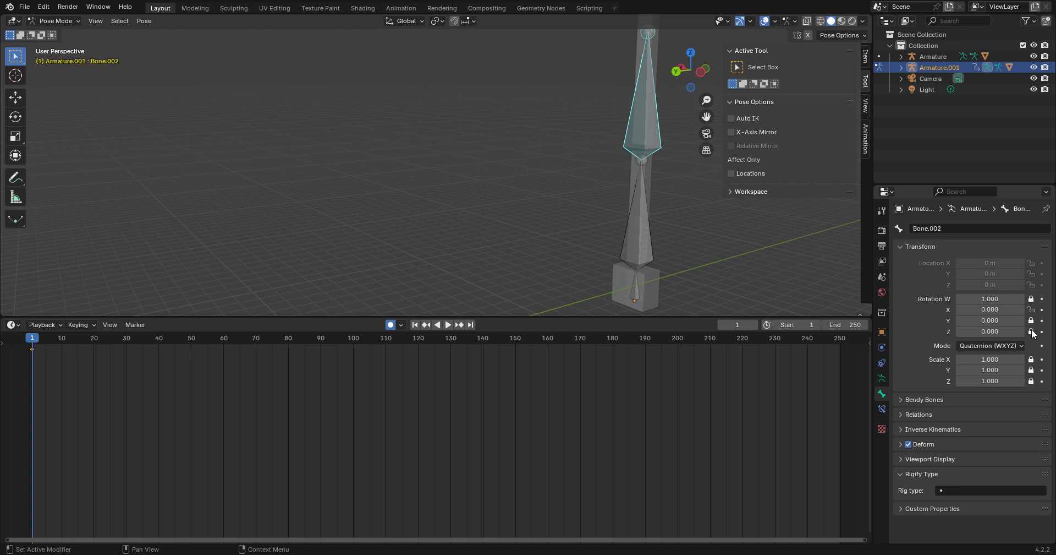
- Free the W rotation and lock the X rotation on both the uppermost and middle bones
{"action": "left_click", "coordinate": [1030, 298]}
{"action": "left_click", "coordinate": [1032, 309]}
{"action": "left_click", "coordinate": [635, 218]}
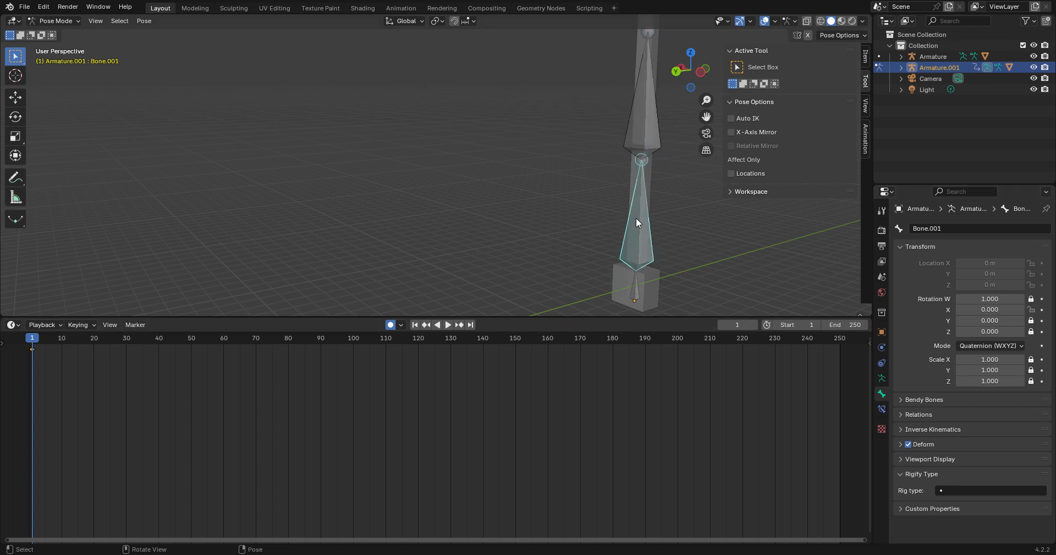
{"action": "left_click", "coordinate": [1031, 298]}
{"action": "left_click", "coordinate": [1032, 309]}
- Lock the uppermost bone's W rotation, free its Z rotation, and test-rotate the bone
{"action": "middle_click_drag", "start_coordinate": [654, 276], "coordinate": [490, 64]}
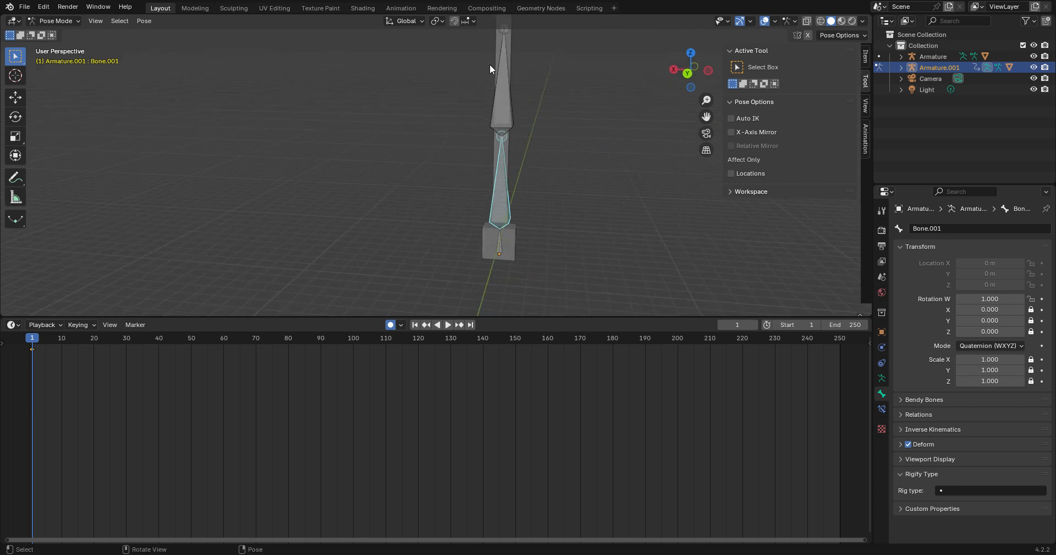
{"action": "left_click", "coordinate": [514, 80]}
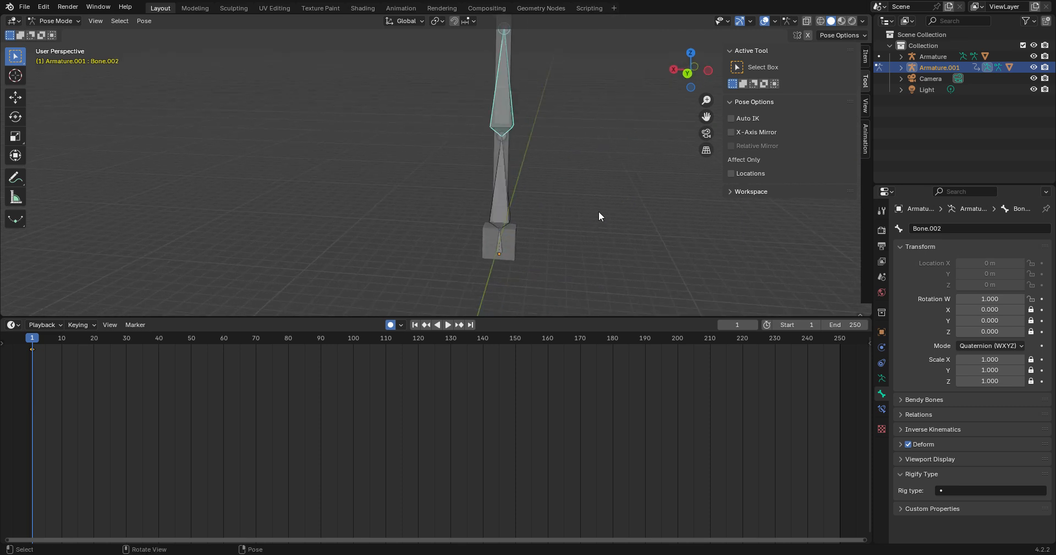
{"action": "left_click", "coordinate": [1031, 298]}
{"action": "left_click", "coordinate": [1031, 331]}
{"action": "key", "text": "r"}
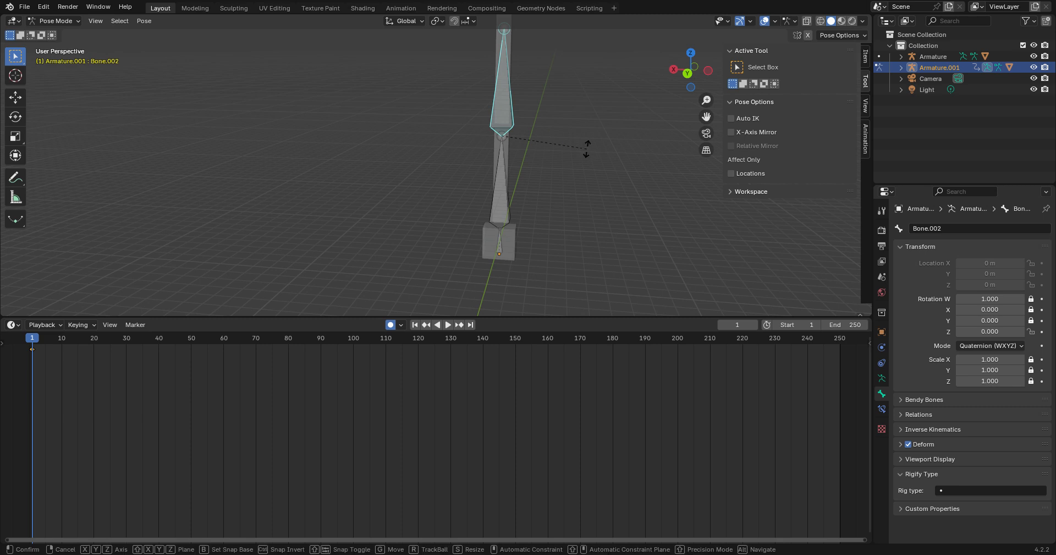
{"action": "key", "text": "Escape"}
- Rotate the uppermost bone sideways in back view as a test, and undo the rotation
{"action": "middle_click_drag", "start_coordinate": [558, 108], "coordinate": [528, 165]}
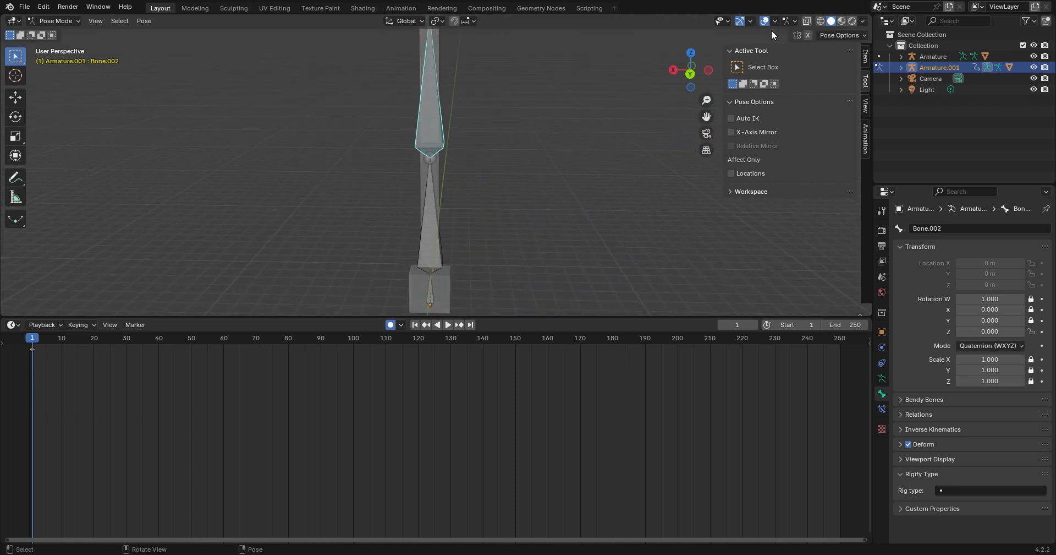
{"action": "left_click", "coordinate": [689, 70]}
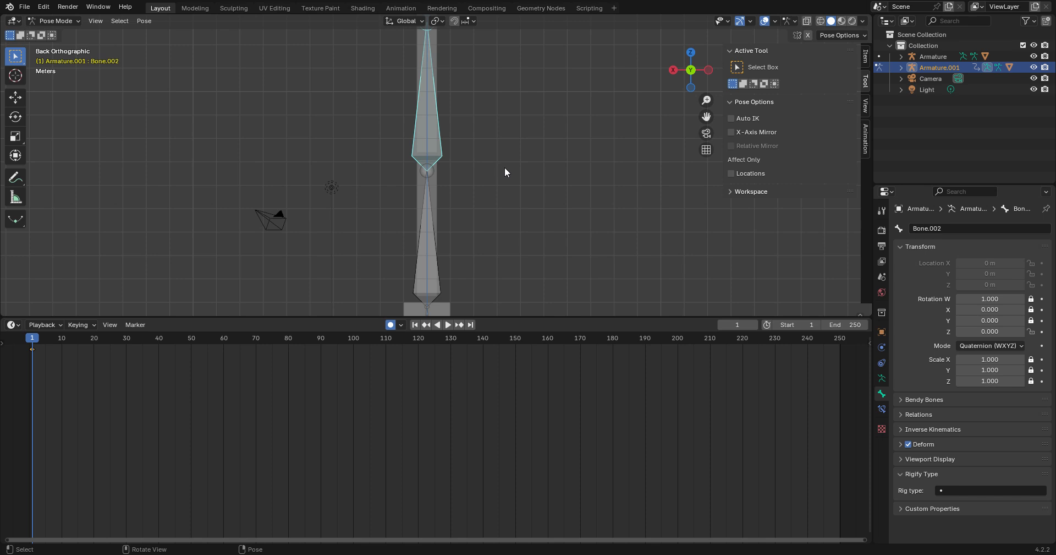
{"action": "key", "text": "r"}
{"action": "left_click", "coordinate": [451, 115]}
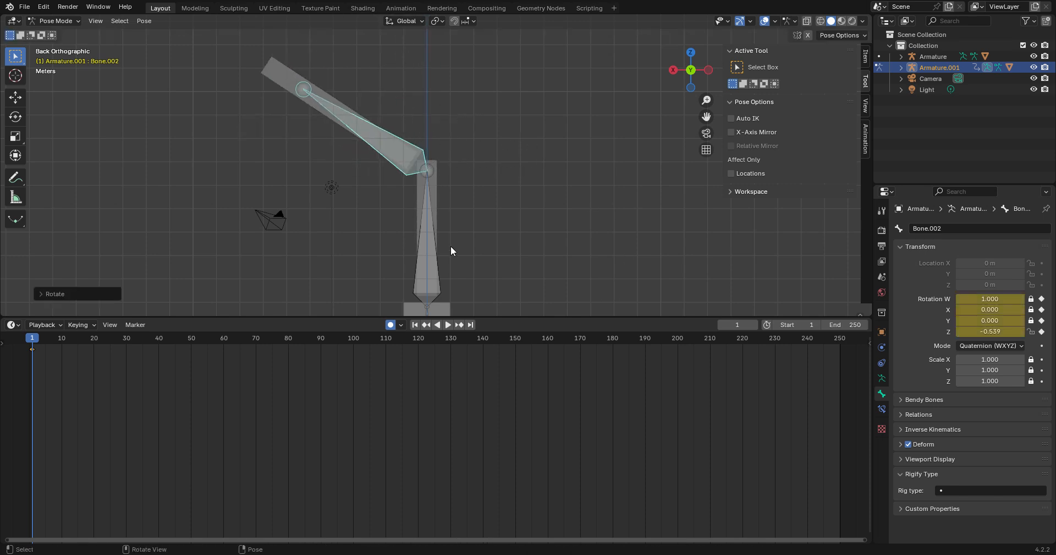
{"action": "left_click", "coordinate": [434, 237]}
{"action": "key", "text": "ctrl+z"}
{"action": "key", "text": "ctrl+z"}
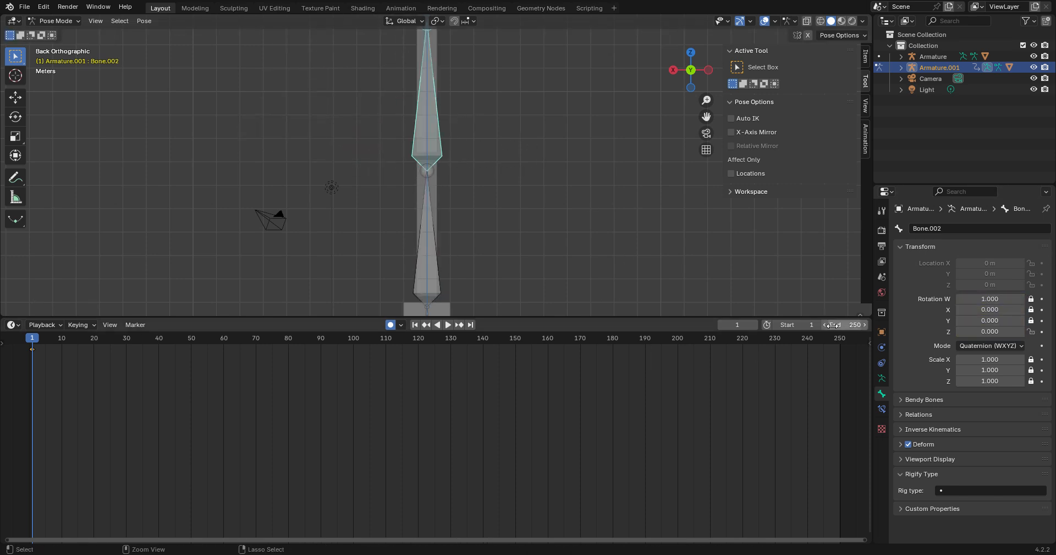
- Lock the middle bone's W rotation, free its Z rotation, and test-rotate the bone
{"action": "left_click", "coordinate": [438, 251]}
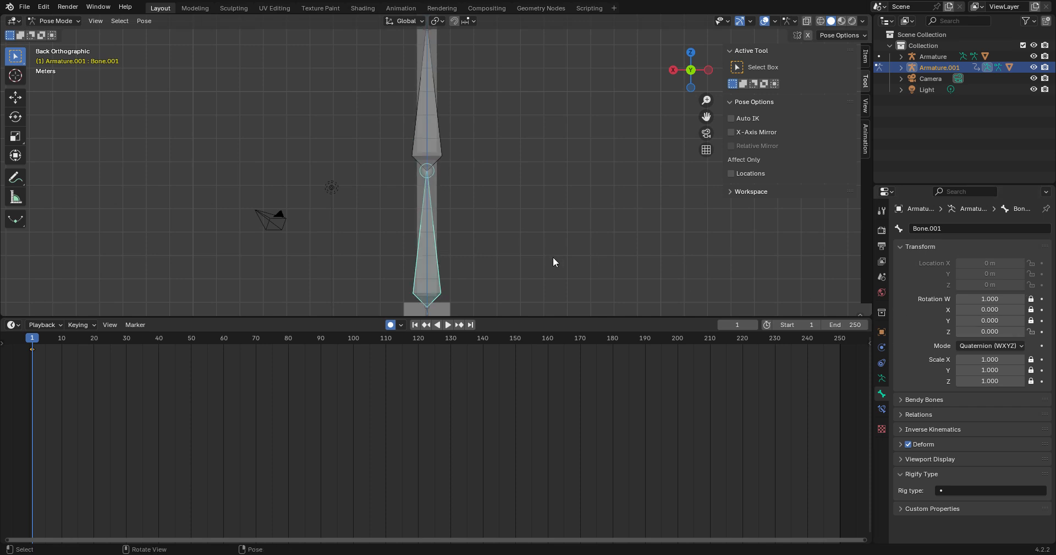
{"action": "key", "text": "r"}
{"action": "key", "text": "Escape"}
- Enable Auto IK and move the uppermost bone downward in back view so that both upper bones bend
{"action": "left_click", "coordinate": [737, 118]}
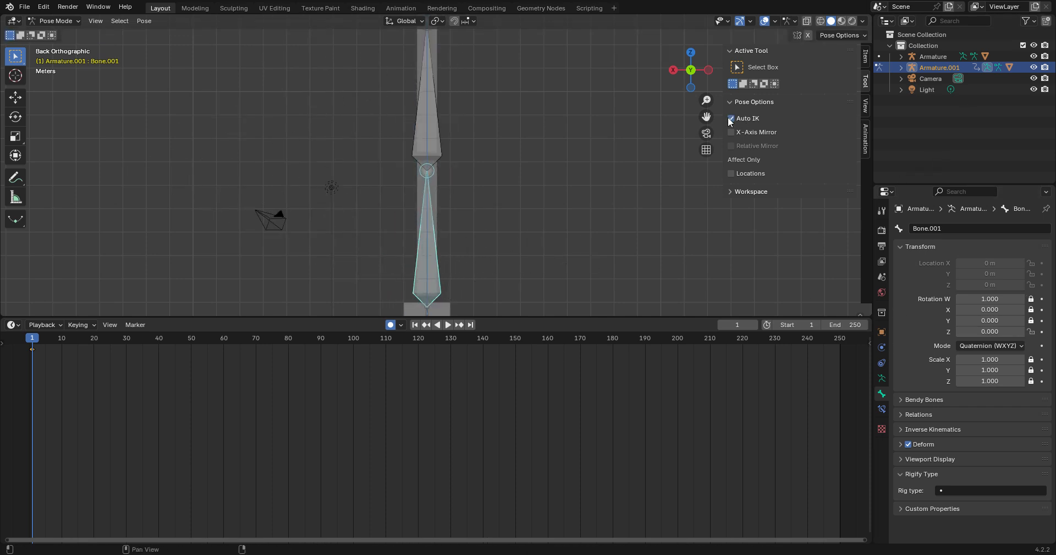
{"action": "left_click", "coordinate": [432, 128]}
{"action": "key", "text": "g"}
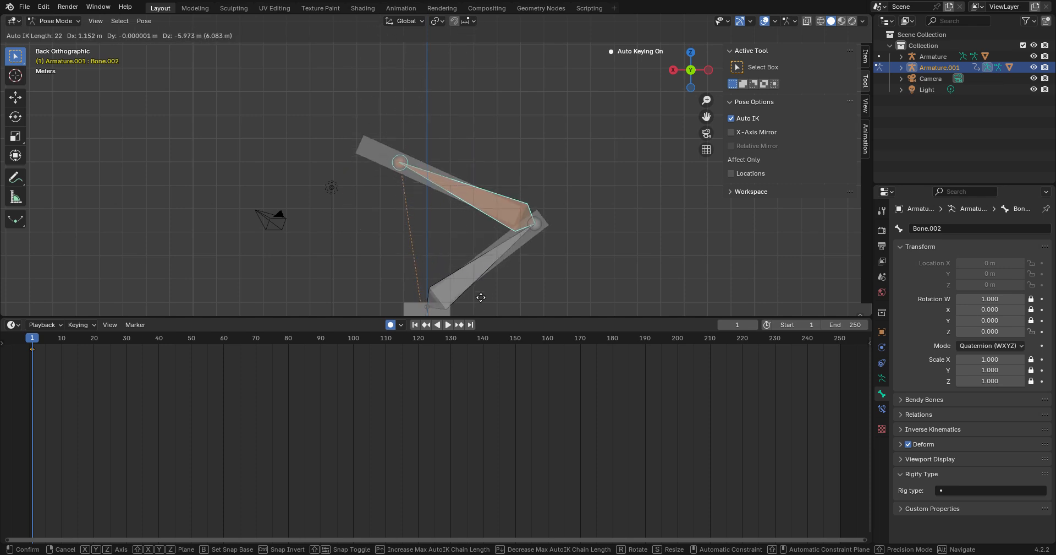
{"action": "scroll", "coordinate": [442, 223], "scroll_direction": "down", "scroll_amount": 3}
{"action": "left_click", "coordinate": [429, 281]}
- Switch the viewport to Material Preview shading and inspect the bent columns from several angles
{"action": "middle_click_drag", "start_coordinate": [429, 280], "coordinate": [526, 298]}
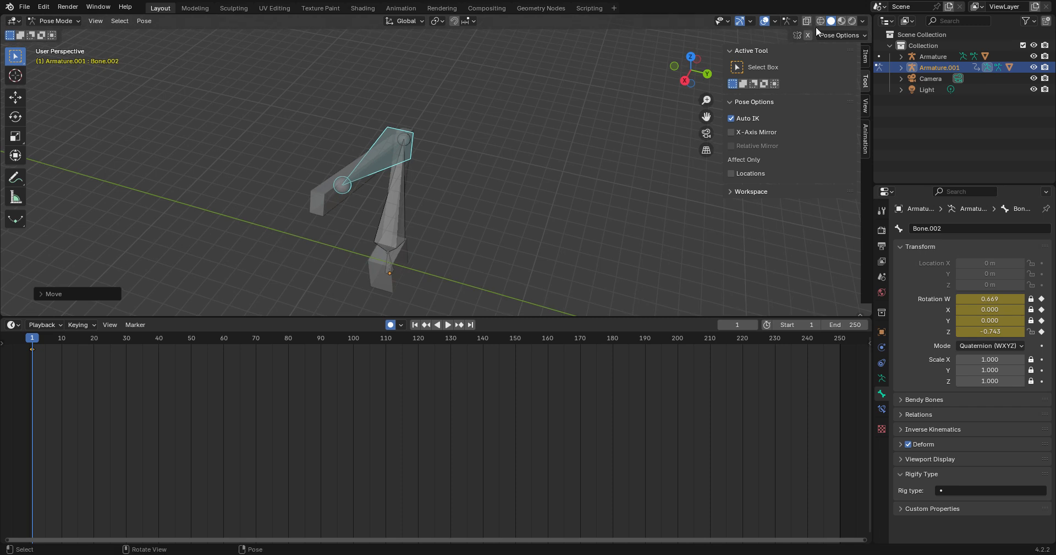
{"action": "left_click", "coordinate": [841, 20]}
{"action": "mouse_move", "coordinate": [584, 134]}
{"action": "middle_mouse_down"}
{"action": "mouse_move", "coordinate": [383, 151]}
{"action": "mouse_move", "coordinate": [470, 114]}
{"action": "mouse_move", "coordinate": [614, 124]}
{"action": "mouse_move", "coordinate": [533, 147]}
{"action": "mouse_move", "coordinate": [417, 146]}
{"action": "mouse_move", "coordinate": [432, 147]}
{"action": "middle_mouse_up"}
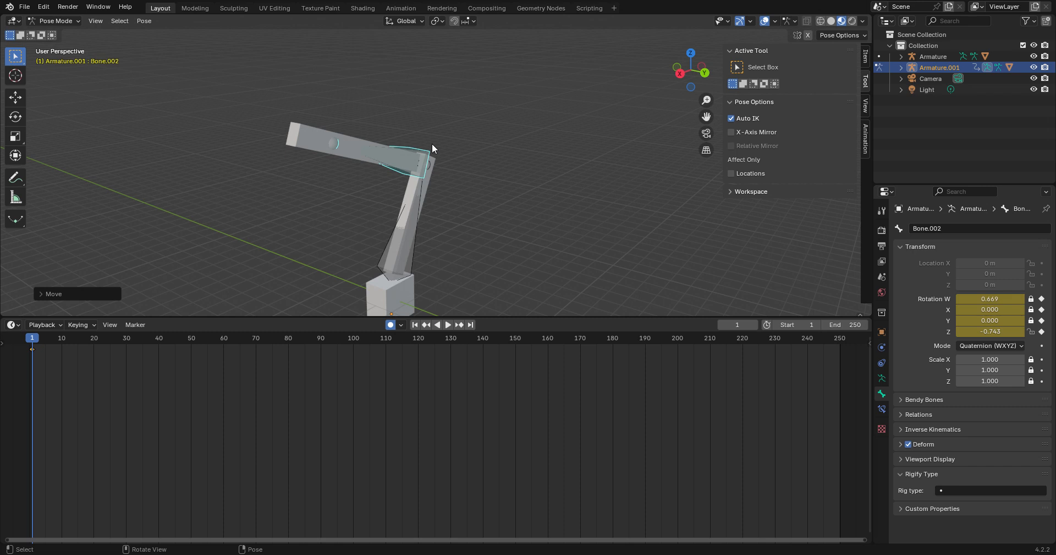